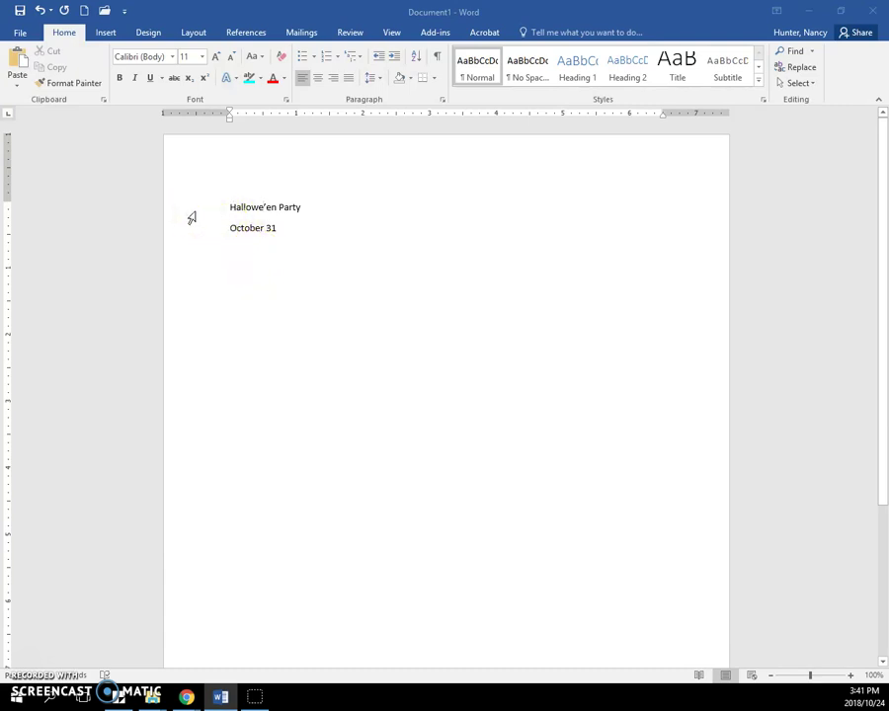
Switch to the Design options for the Hallowe'en Party / October 31 document.
{"action": "left_click", "coordinate": [213, 218]}
Set the page colour to Gold, Accent 4, Lighter 80%.
{"action": "left_click", "coordinate": [152, 36]}
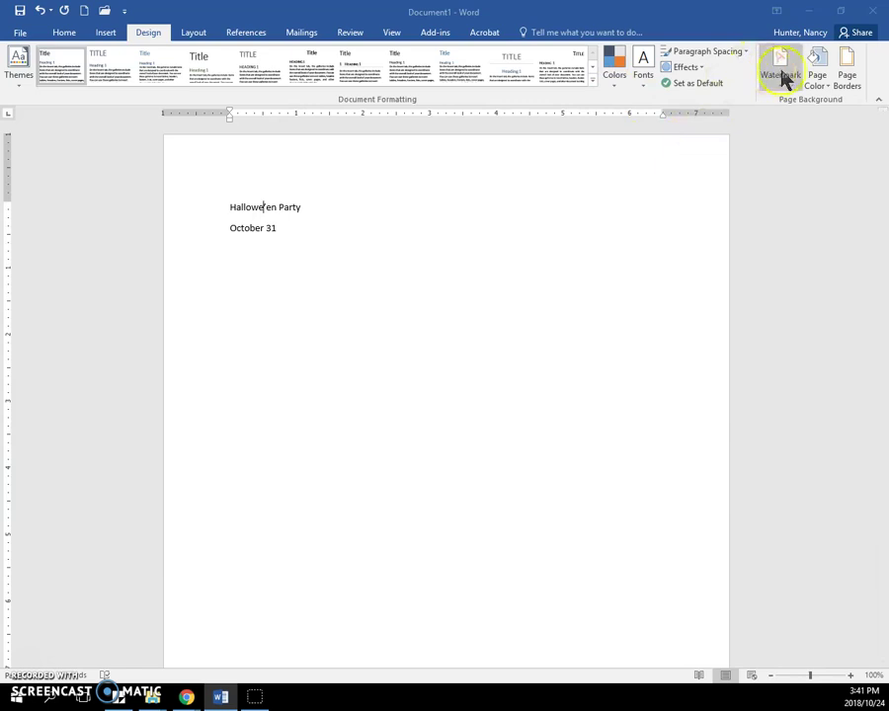
{"action": "left_click", "coordinate": [815, 81]}
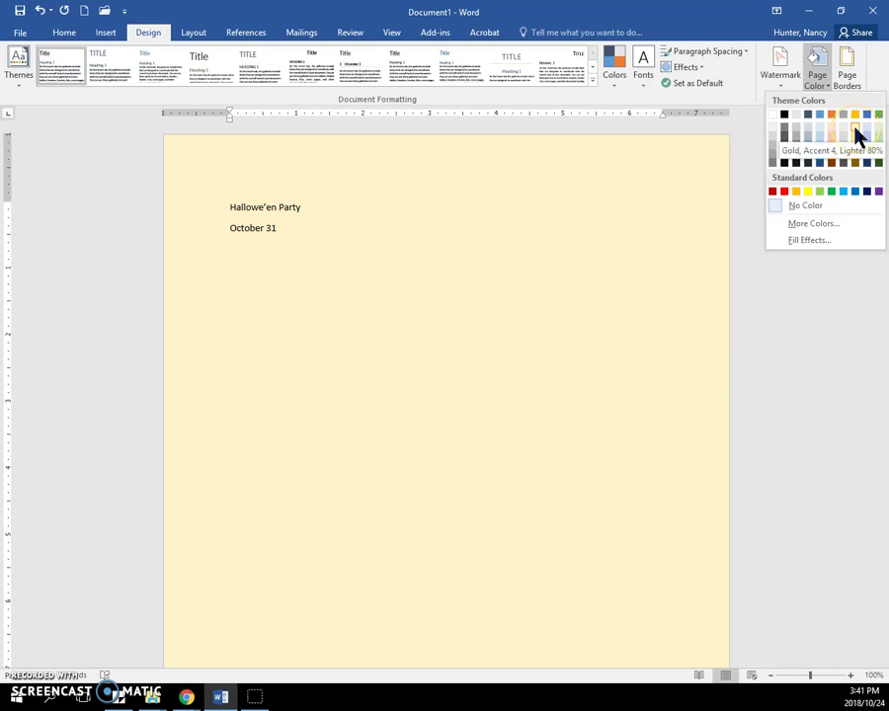
{"action": "left_click", "coordinate": [856, 135]}
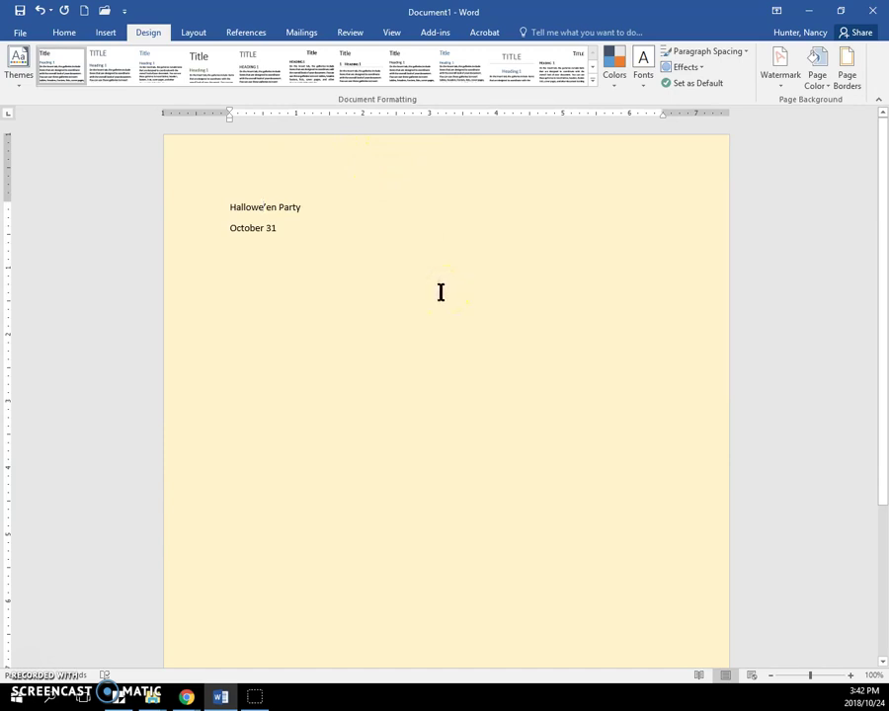
Check the pale gold page in print preview, then return to the document.
{"action": "left_click", "coordinate": [26, 33]}
{"action": "left_click", "coordinate": [30, 198]}
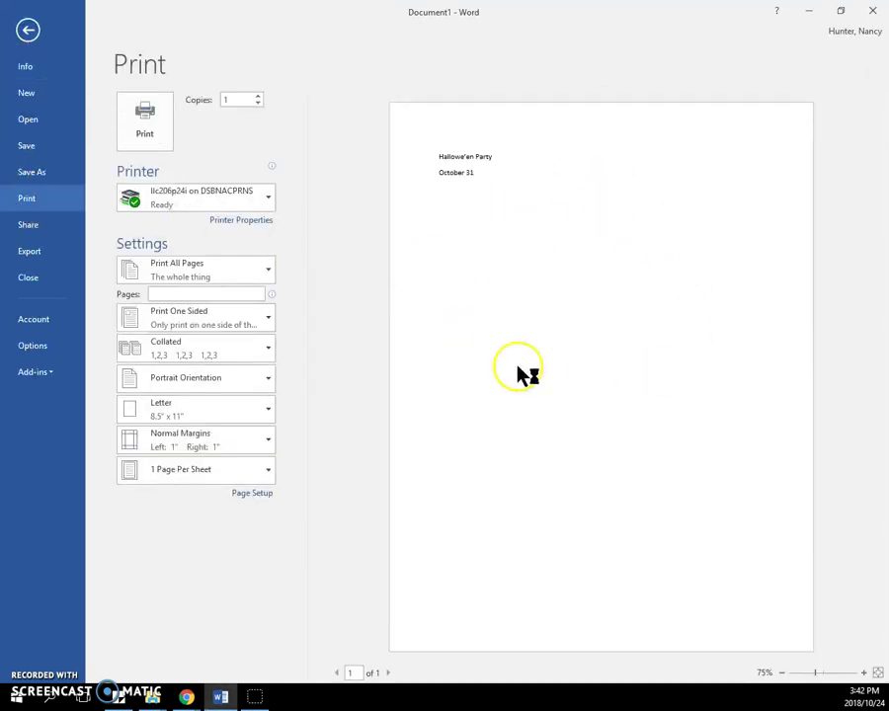
{"action": "left_click", "coordinate": [28, 29]}
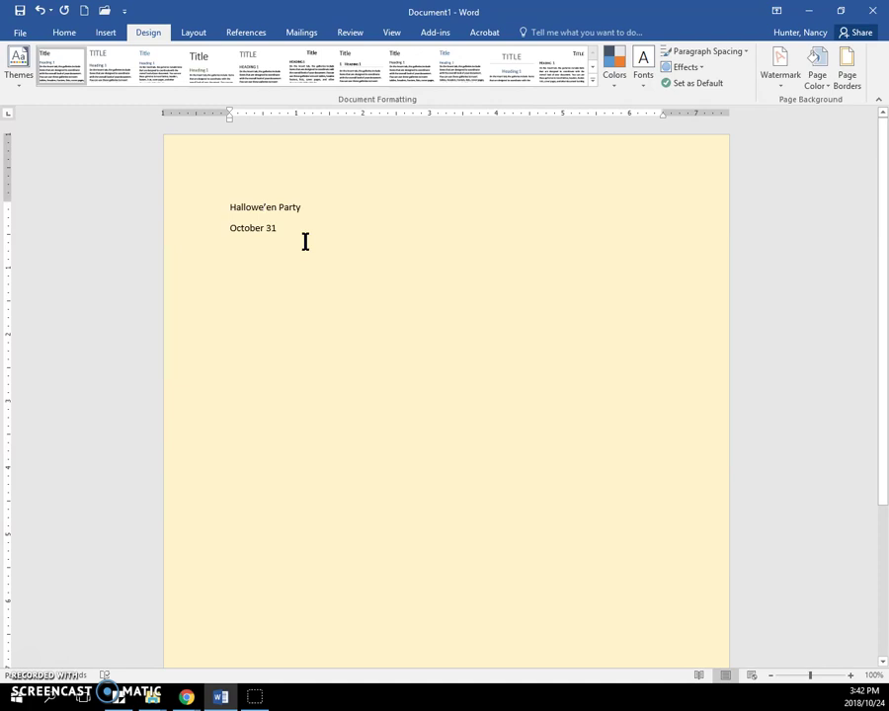
Add a blank line above the title and draw a text box reading 'Free for all students!'.
{"action": "left_click", "coordinate": [230, 205]}
{"action": "key", "text": "Return"}
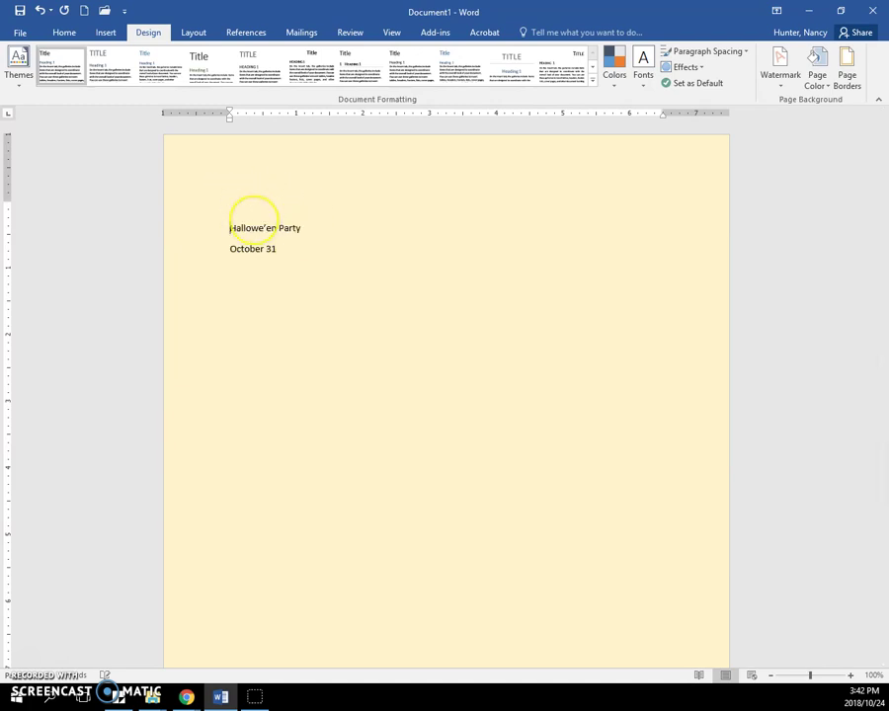
{"action": "left_click", "coordinate": [230, 199]}
{"action": "left_click", "coordinate": [103, 34]}
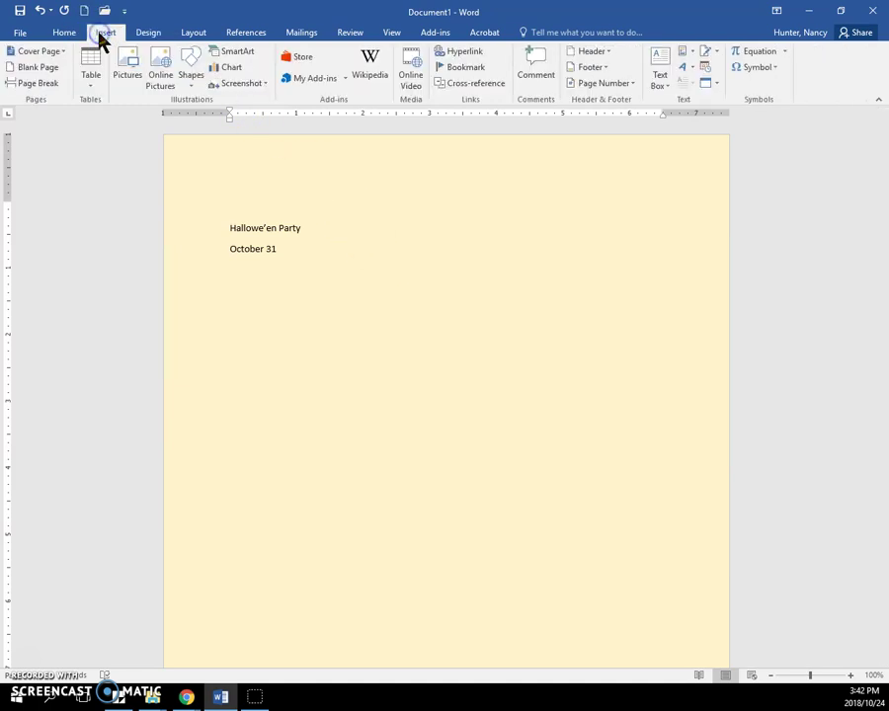
{"action": "left_click", "coordinate": [663, 90]}
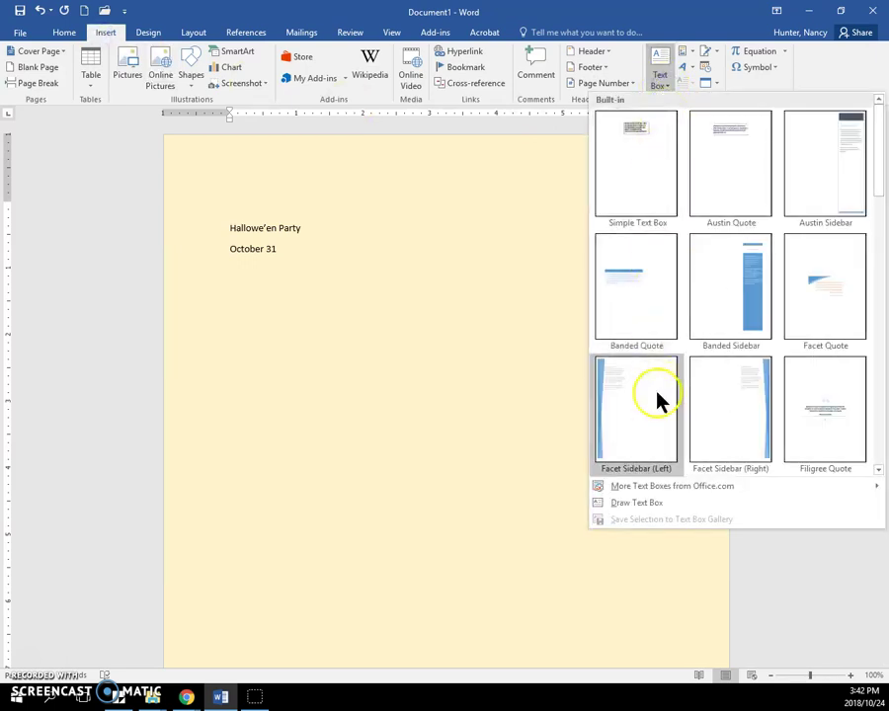
{"action": "left_click", "coordinate": [636, 503]}
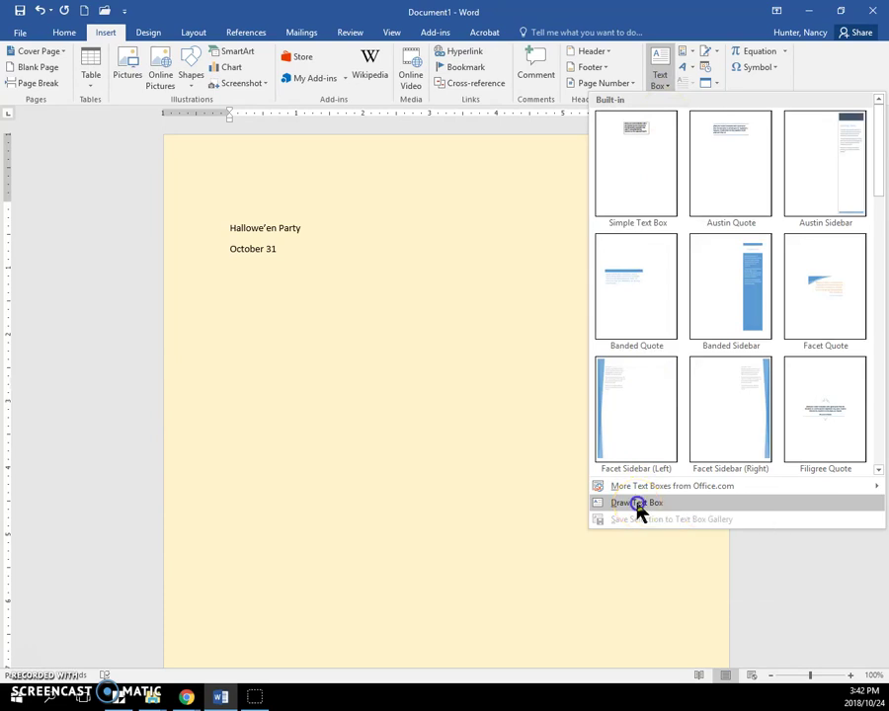
{"action": "left_click_drag", "start_coordinate": [224, 183], "coordinate": [352, 216]}
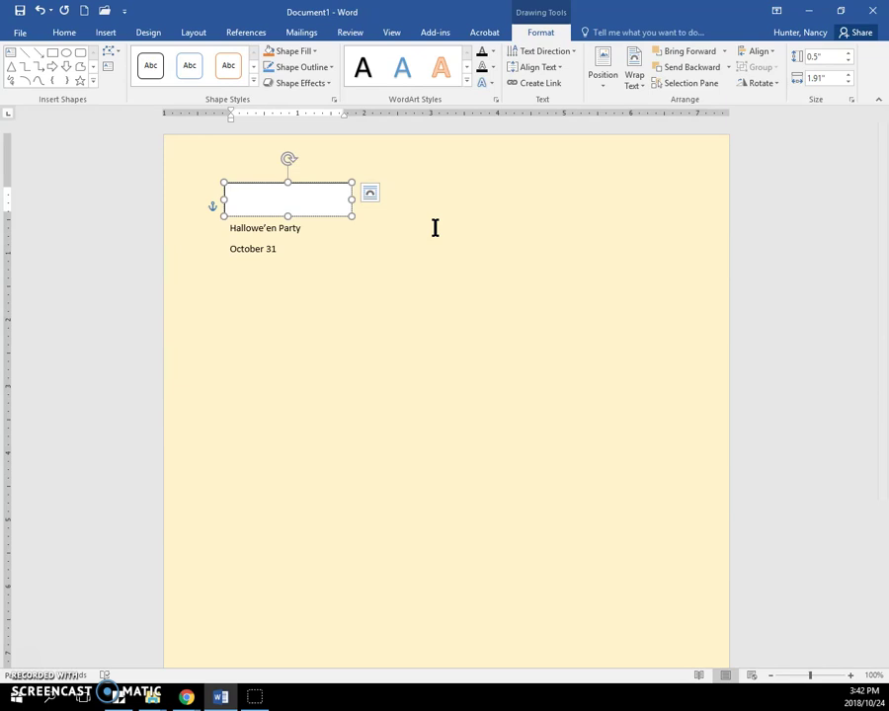
{"action": "type", "text": "Free for all students!"}
Set the text box to In Front of Text and move it to the lower middle of the page.
{"action": "left_click", "coordinate": [371, 197]}
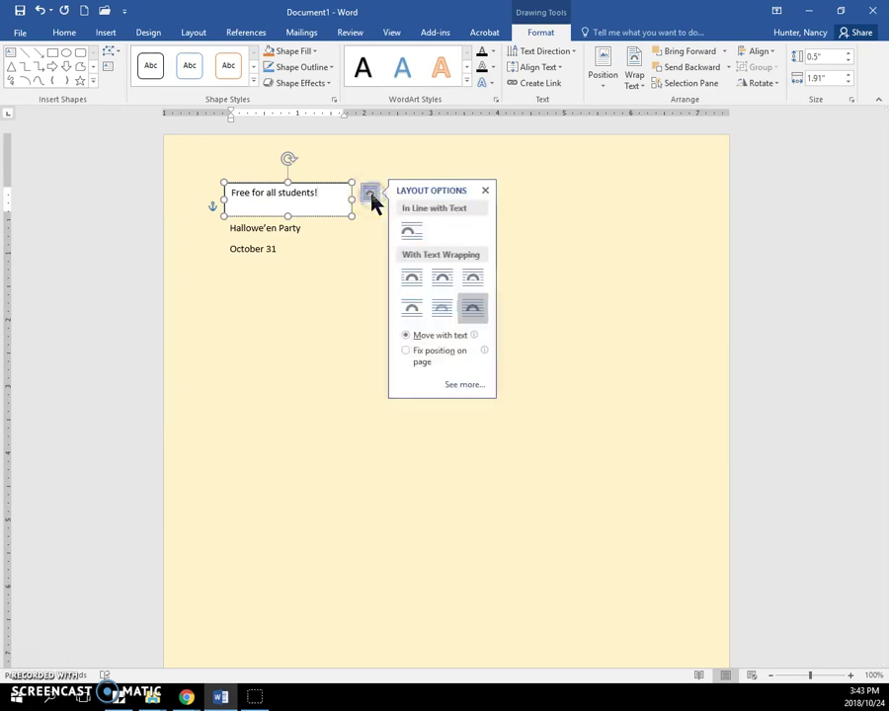
{"action": "left_click", "coordinate": [468, 316]}
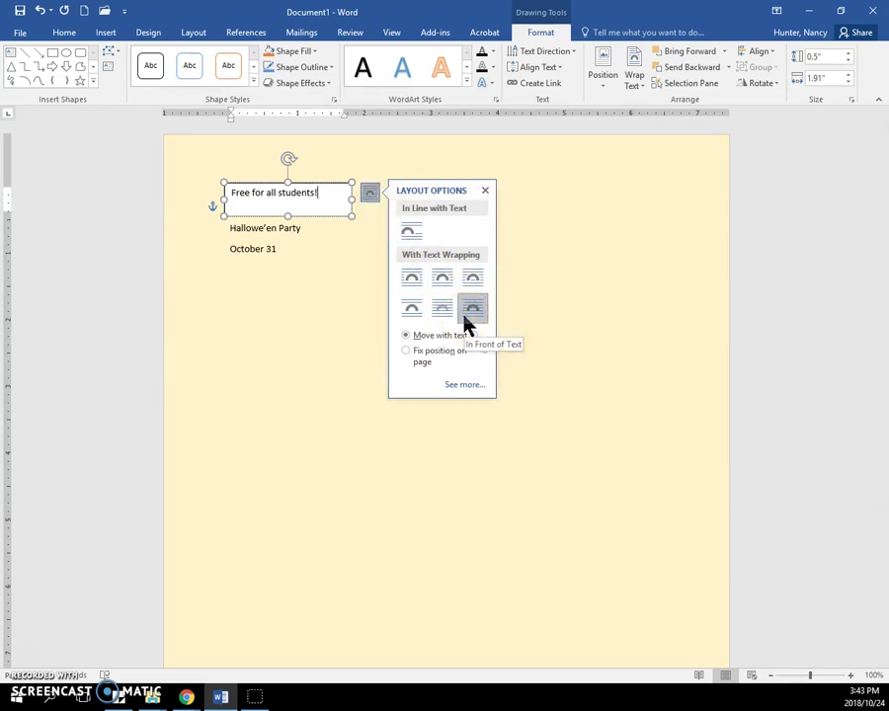
{"action": "left_click", "coordinate": [472, 310]}
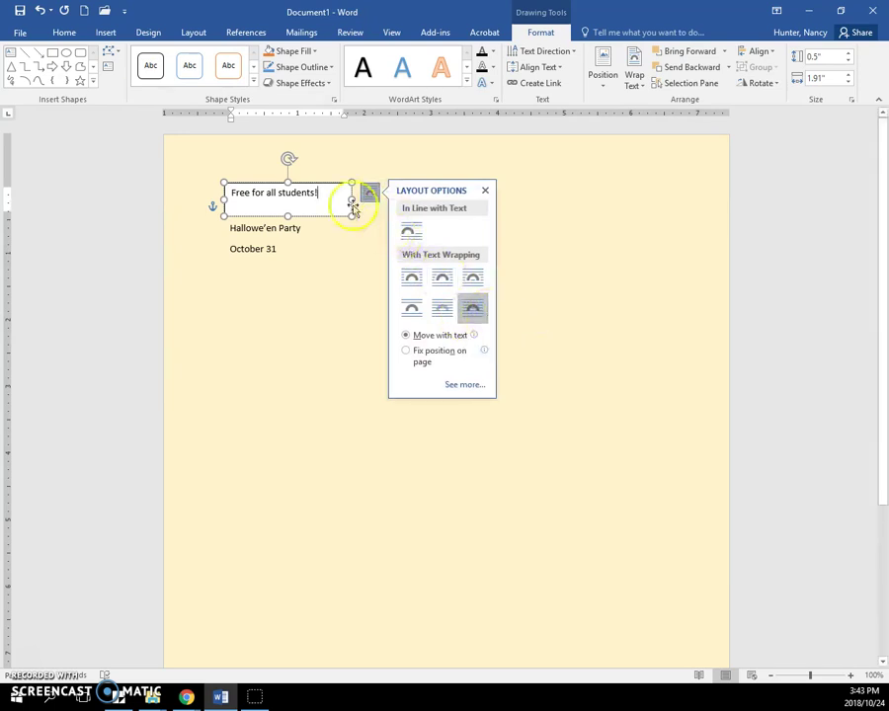
{"action": "left_click_drag", "start_coordinate": [334, 186], "coordinate": [421, 456]}
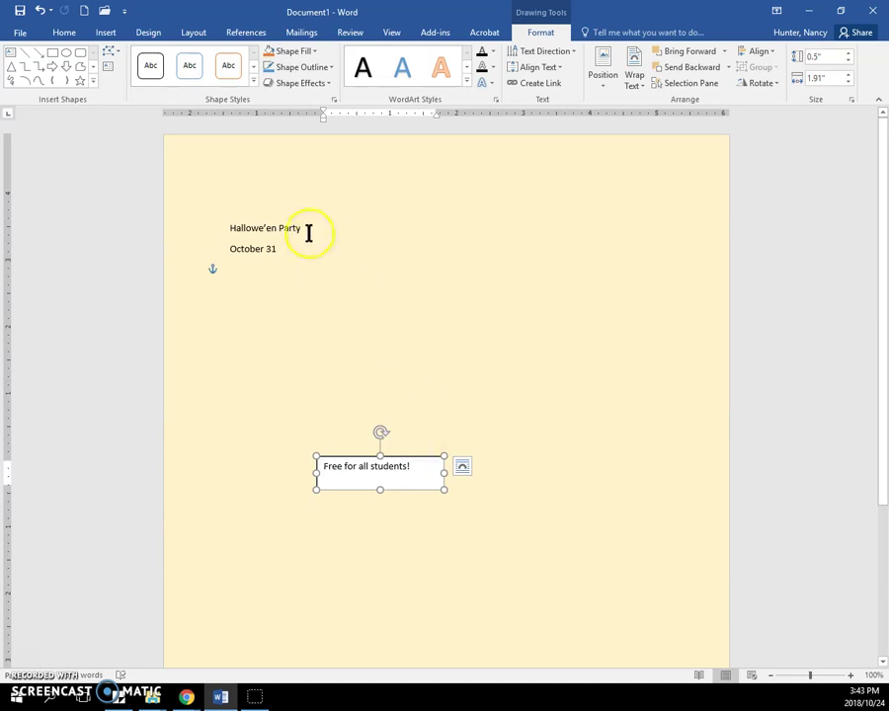
Put 'Hallowe'en Party' in its own text box, moved toward the page centre and enlarged.
{"action": "left_click_drag", "start_coordinate": [304, 228], "coordinate": [247, 237]}
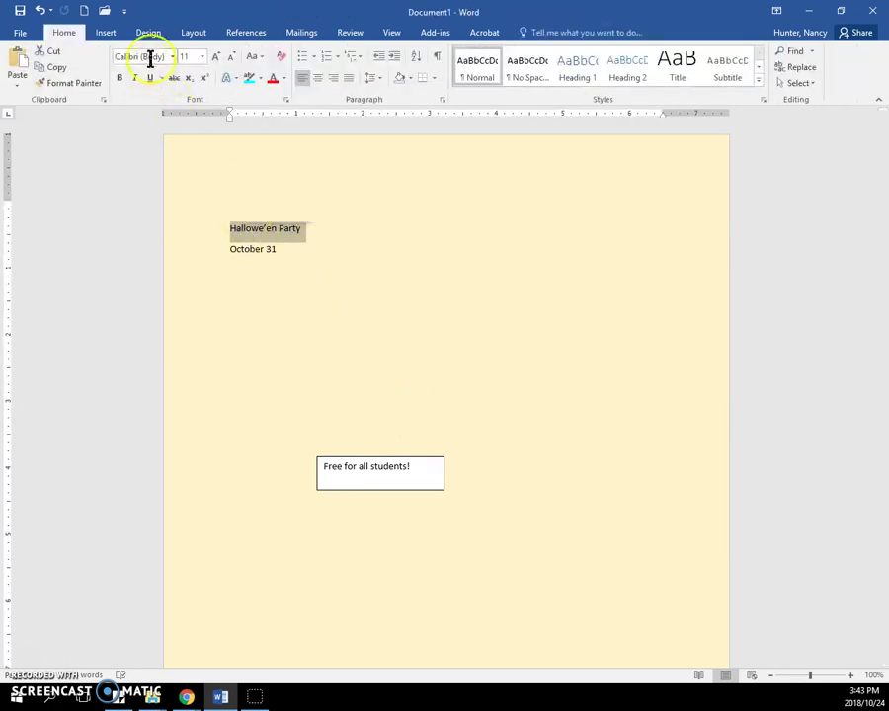
{"action": "left_click", "coordinate": [112, 35]}
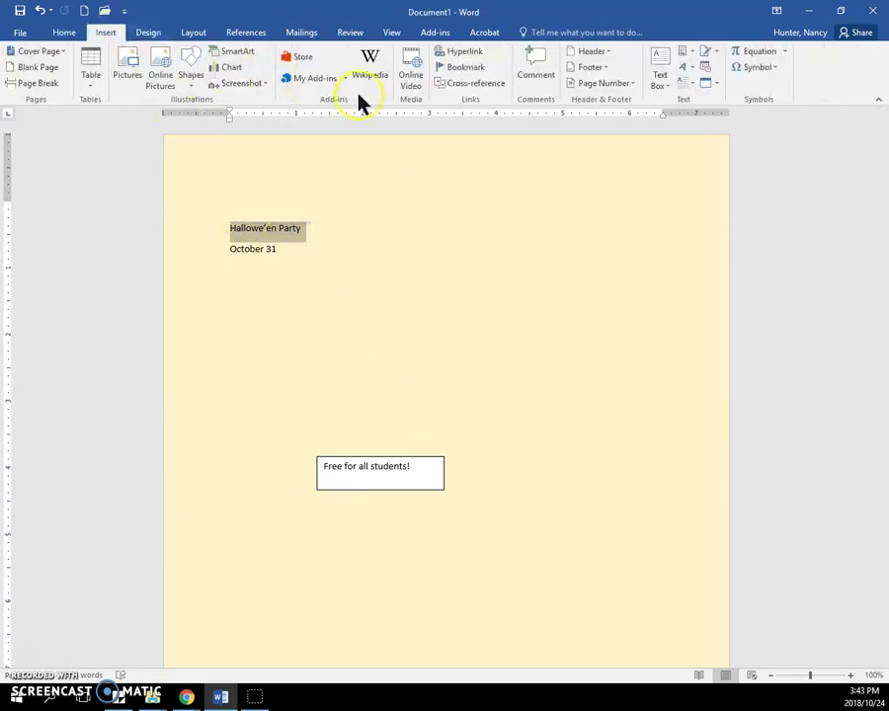
{"action": "left_click", "coordinate": [661, 84]}
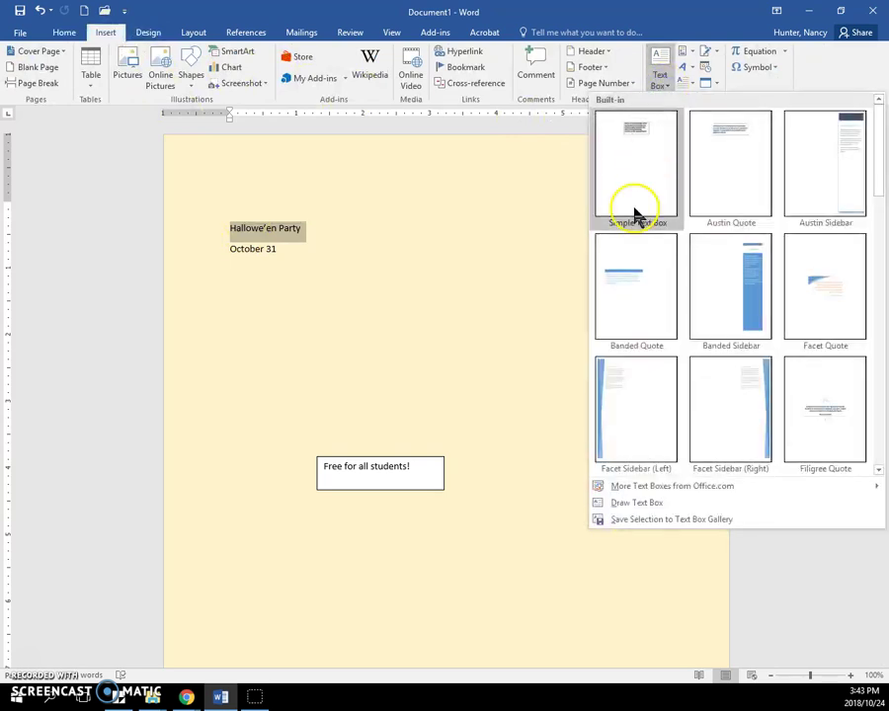
{"action": "left_click", "coordinate": [640, 504]}
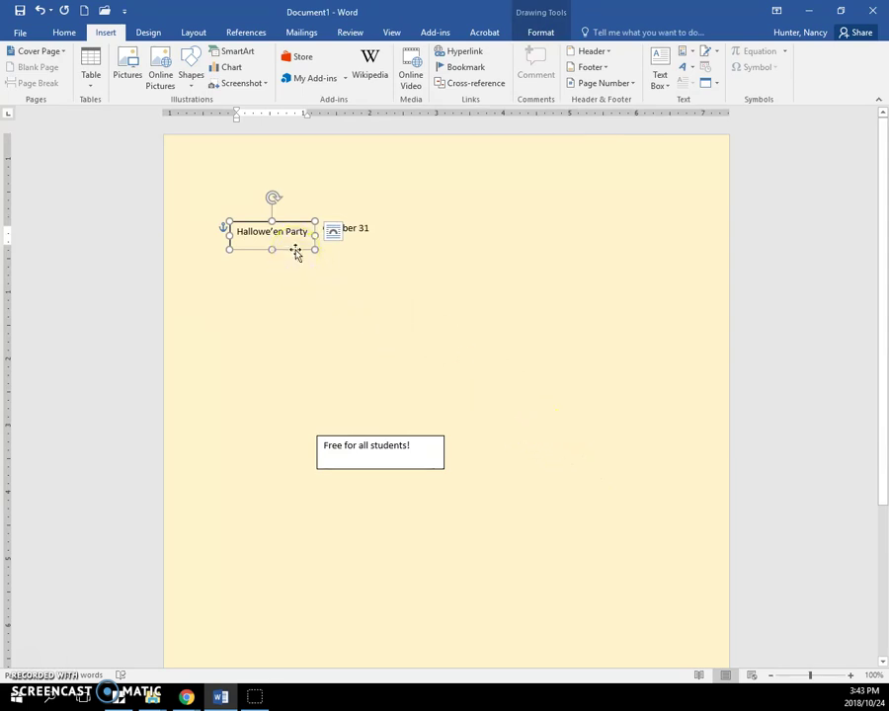
{"action": "left_click_drag", "start_coordinate": [296, 253], "coordinate": [488, 369]}
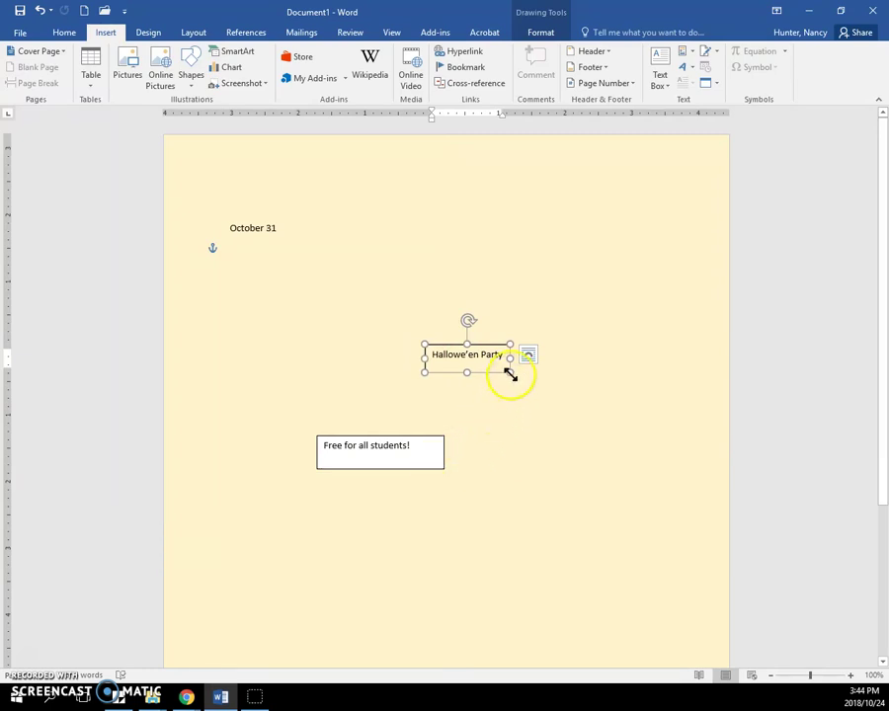
{"action": "left_click_drag", "start_coordinate": [509, 372], "coordinate": [569, 412]}
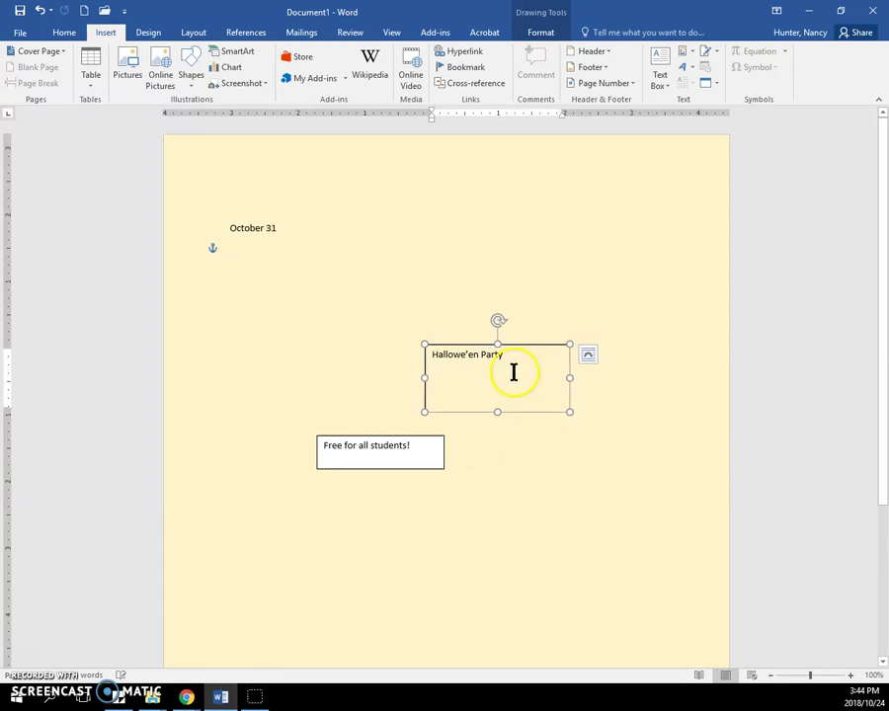
Increase the title's font size twice, to 18 pt.
{"action": "left_click_drag", "start_coordinate": [510, 356], "coordinate": [428, 352]}
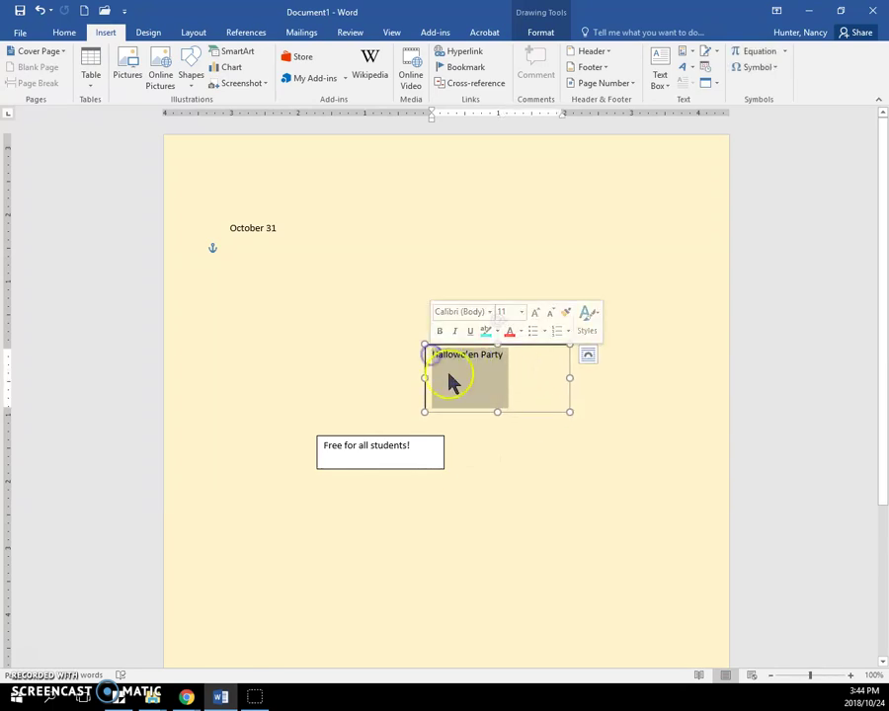
{"action": "left_click", "coordinate": [533, 313]}
{"action": "left_click", "coordinate": [533, 312]}
{"action": "left_click", "coordinate": [533, 313]}
{"action": "left_click", "coordinate": [533, 313]}
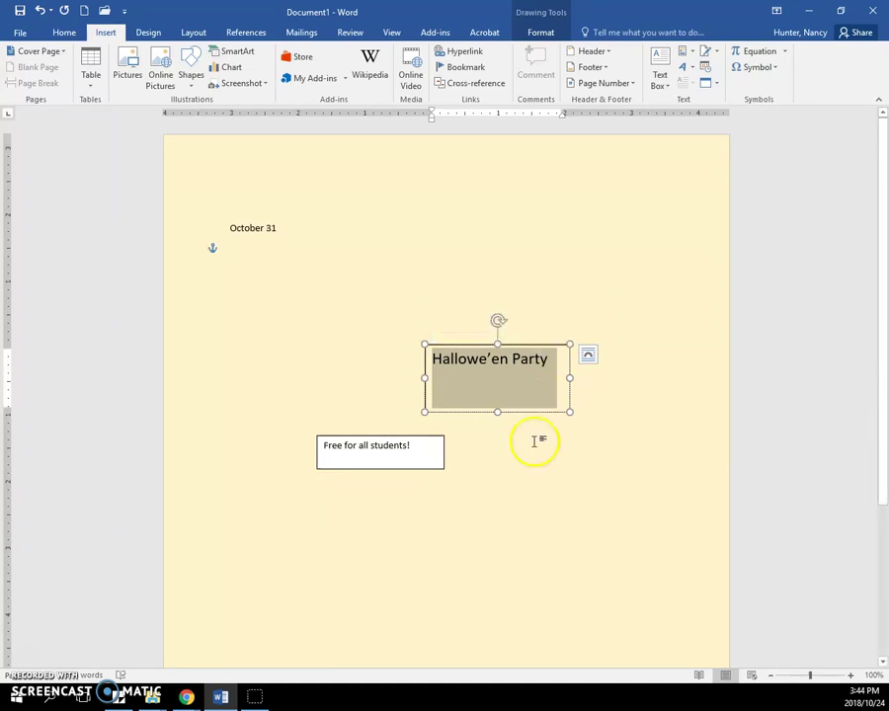
{"action": "left_click", "coordinate": [523, 413]}
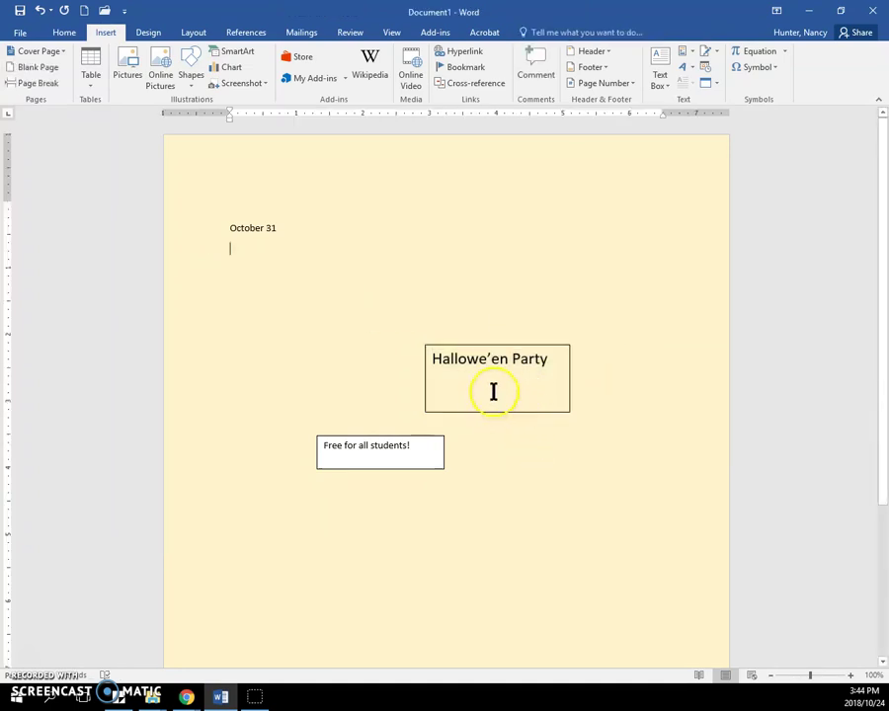
Place the title box, kept horizontal, just above the 'Free for all students!' box.
{"action": "left_click", "coordinate": [491, 389]}
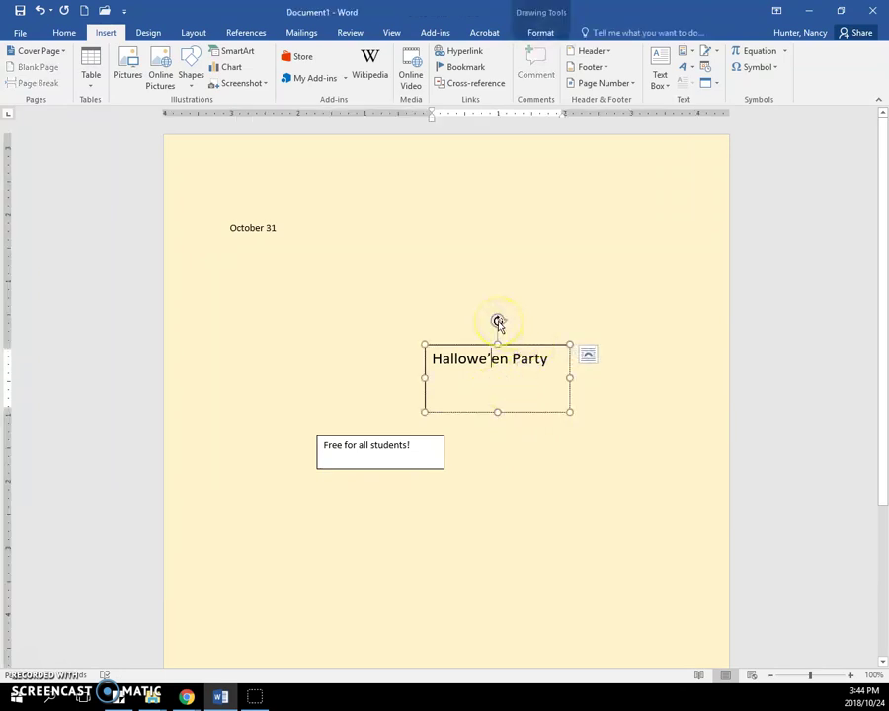
{"action": "left_click_drag", "start_coordinate": [497, 322], "coordinate": [445, 302]}
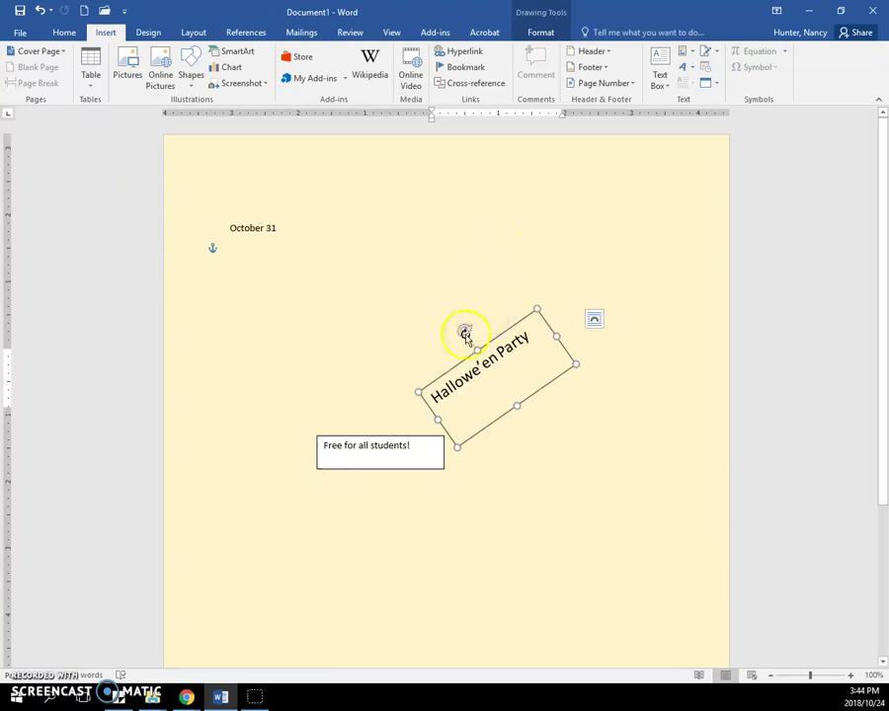
{"action": "left_click_drag", "start_coordinate": [464, 334], "coordinate": [494, 318]}
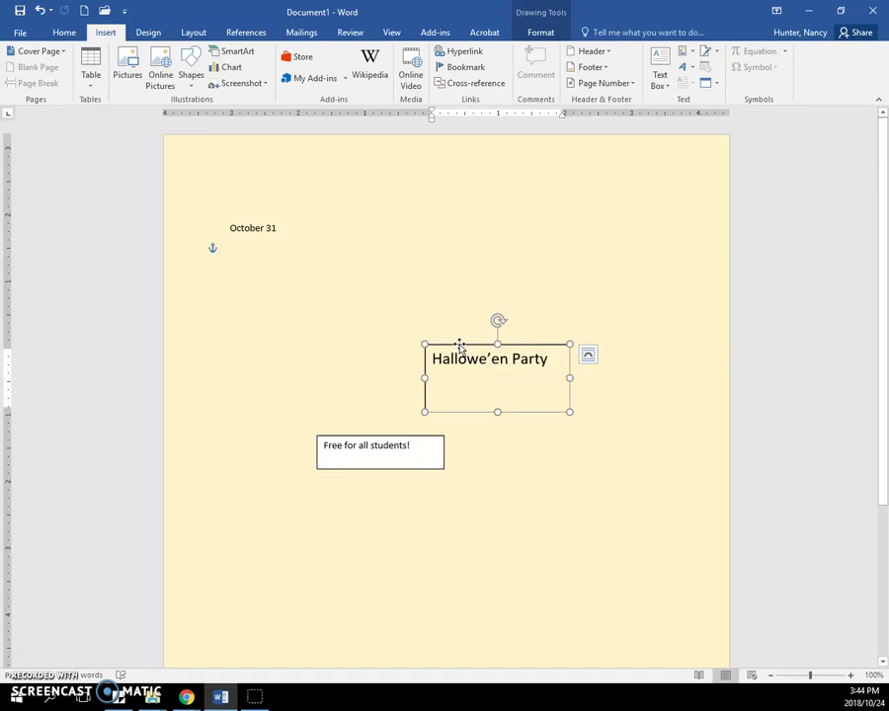
{"action": "left_click_drag", "start_coordinate": [459, 344], "coordinate": [325, 353]}
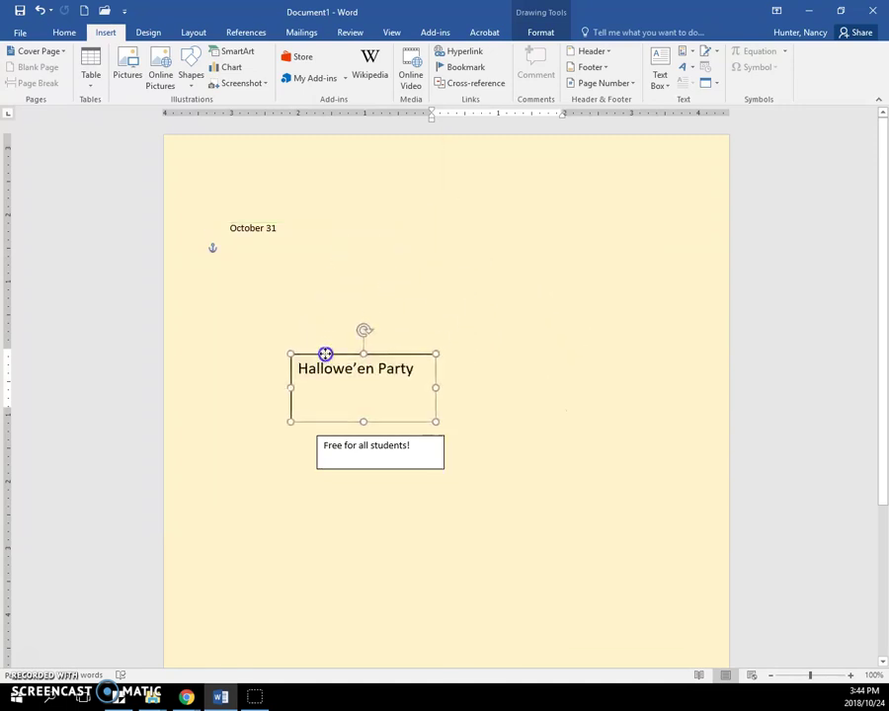
Move the 'Free for all students!' box down and to the right.
{"action": "left_click", "coordinate": [416, 468]}
{"action": "left_click_drag", "start_coordinate": [417, 468], "coordinate": [572, 520]}
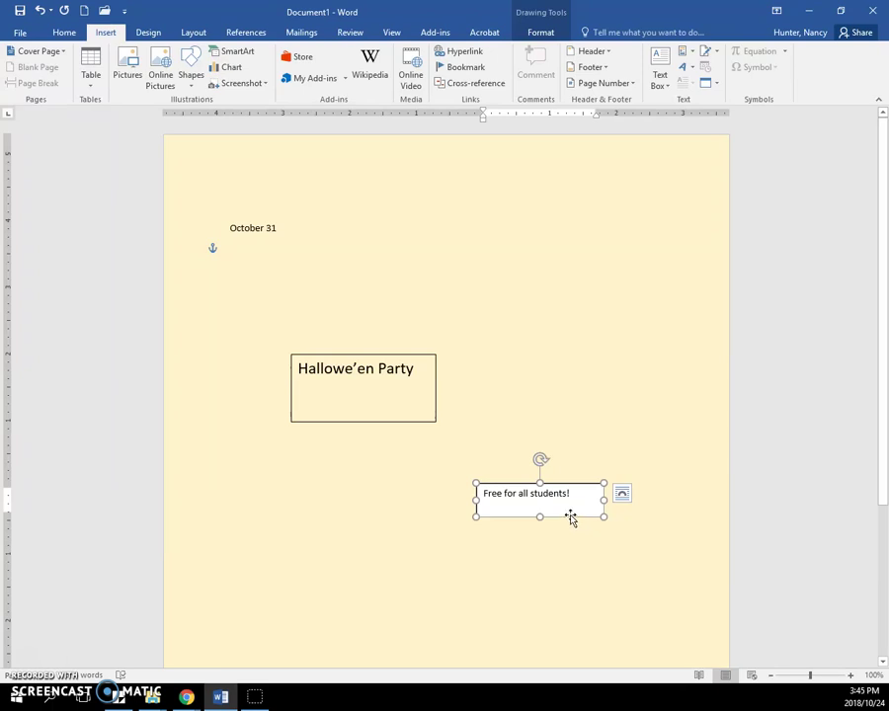
{"action": "left_click", "coordinate": [568, 508]}
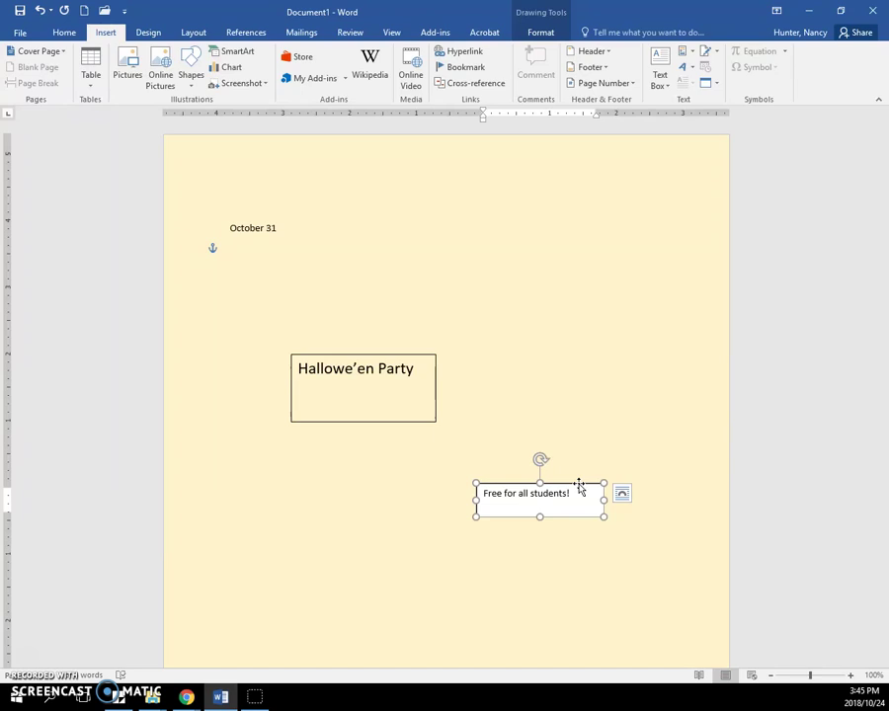
Try light blue and orange fills on the box, then remove the fill again.
{"action": "right_click", "coordinate": [580, 488]}
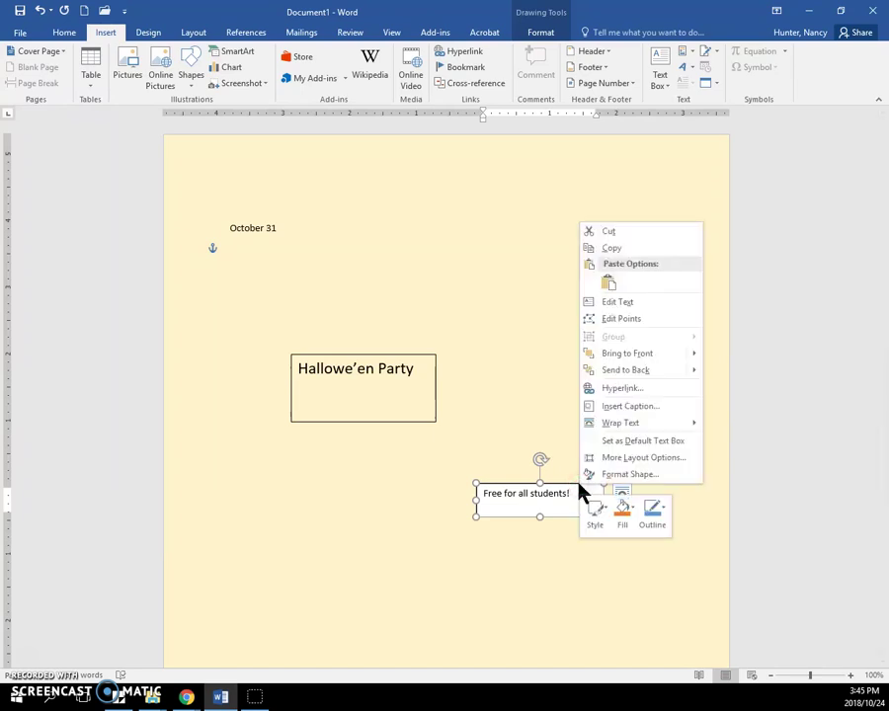
{"action": "left_click", "coordinate": [622, 515]}
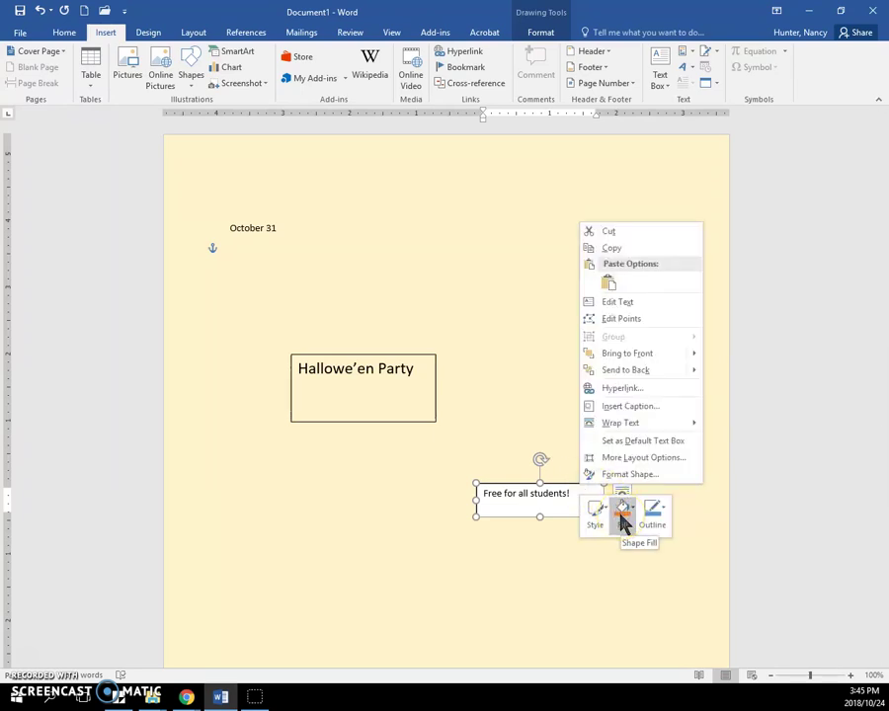
{"action": "left_click", "coordinate": [622, 515]}
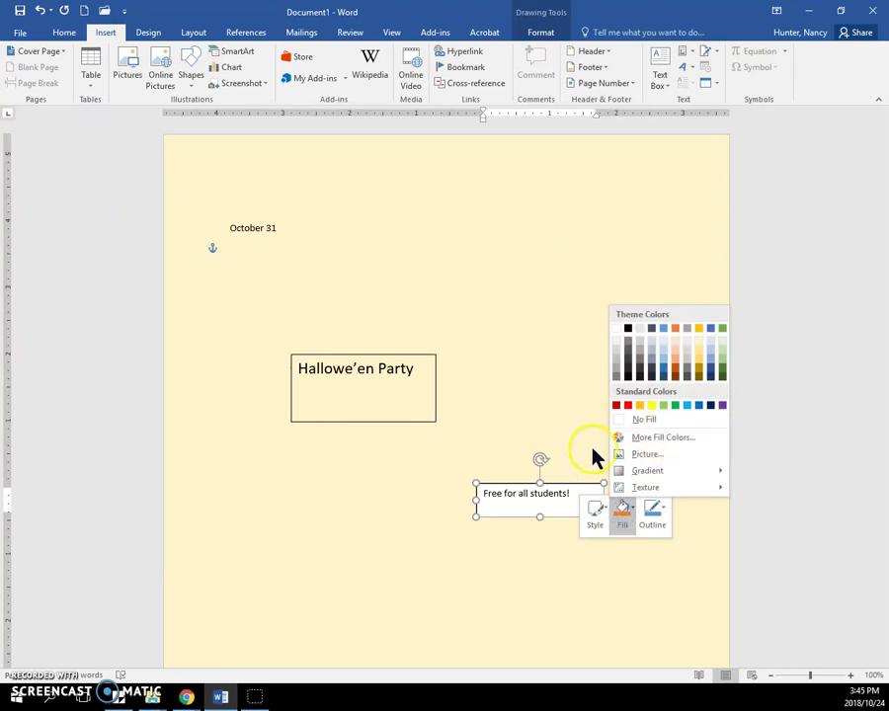
{"action": "left_click", "coordinate": [661, 351]}
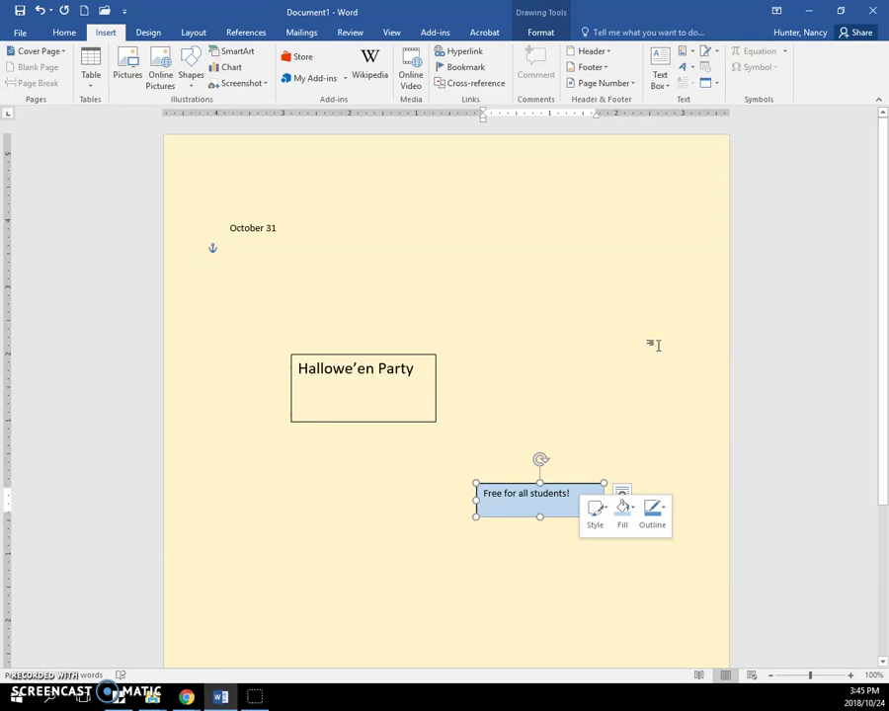
{"action": "left_click", "coordinate": [541, 33]}
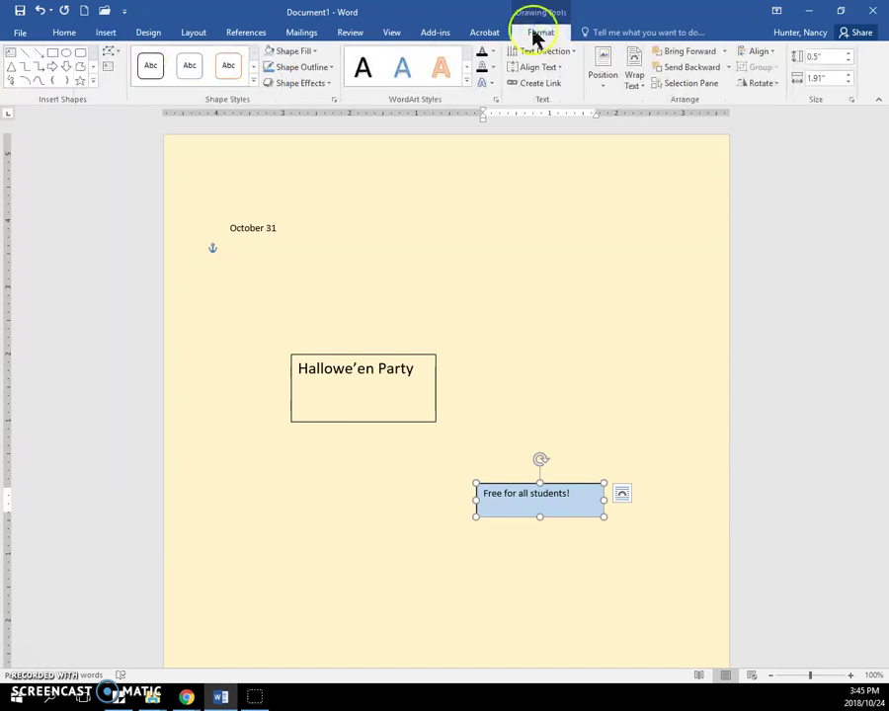
{"action": "left_click", "coordinate": [316, 51]}
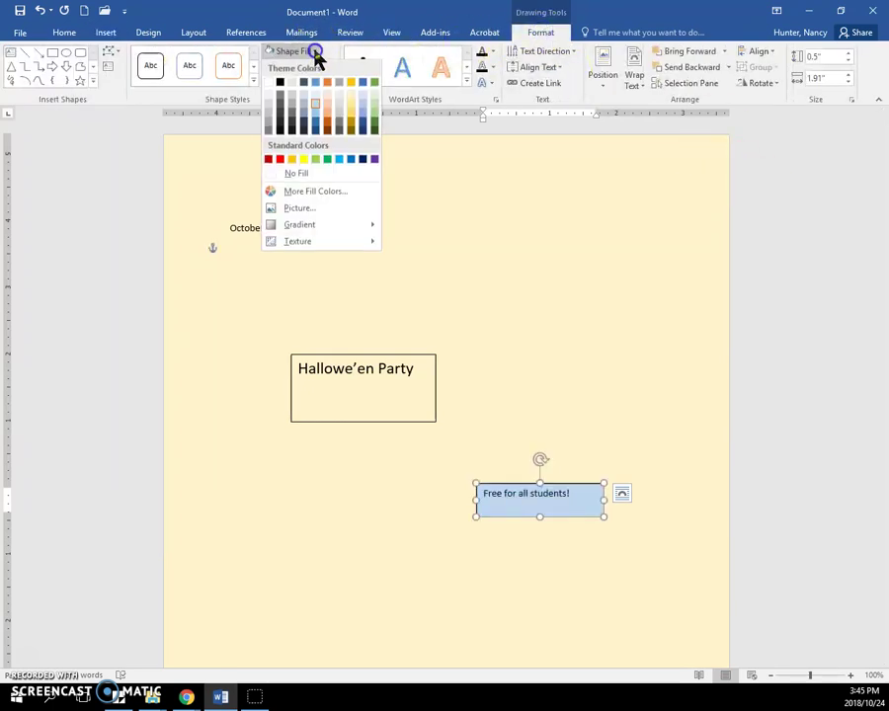
{"action": "left_click", "coordinate": [350, 89]}
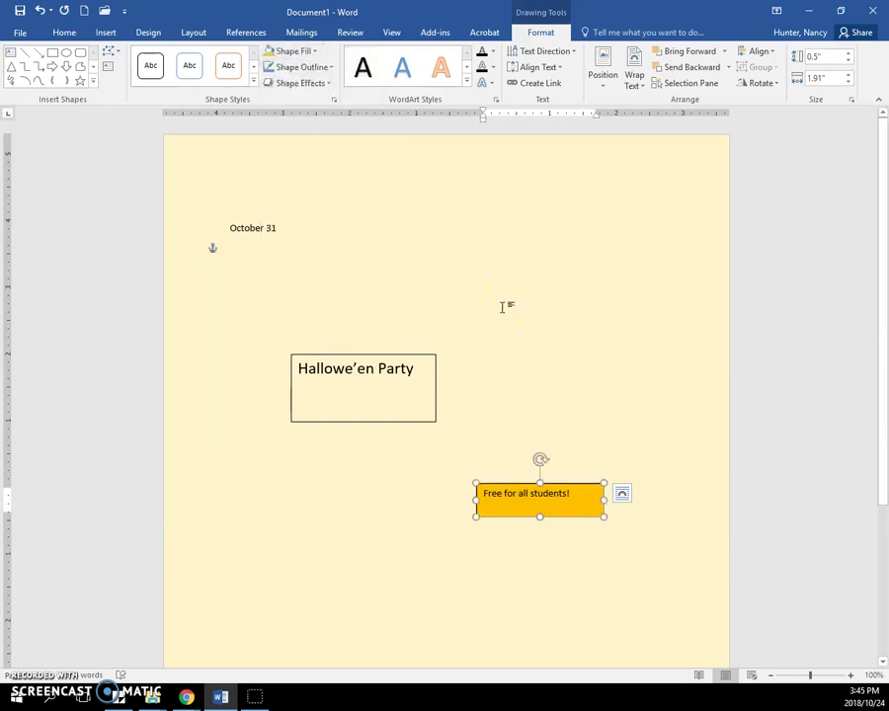
{"action": "left_click", "coordinate": [296, 53]}
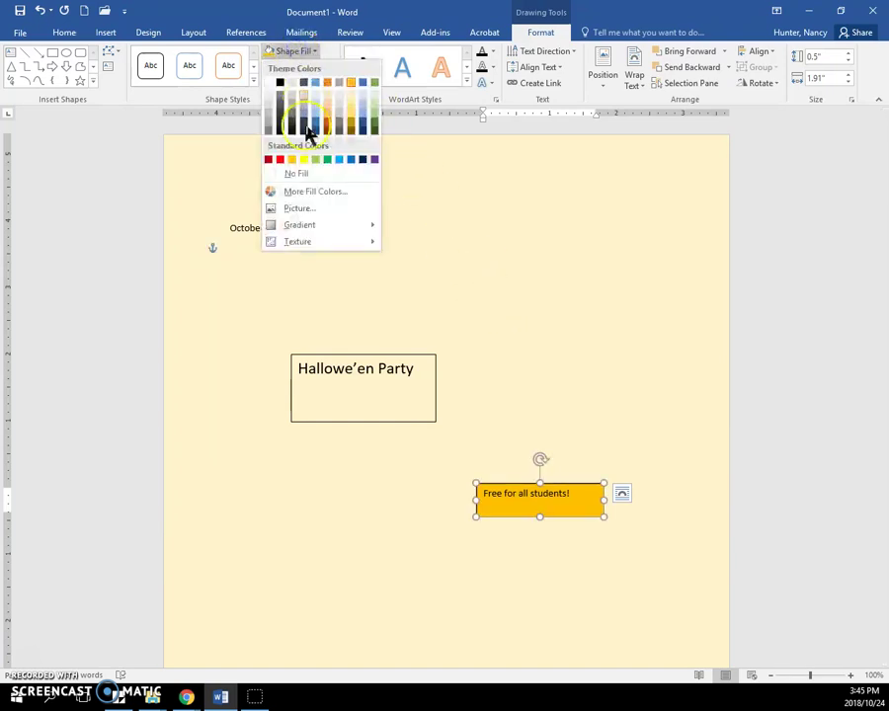
{"action": "left_click", "coordinate": [298, 174]}
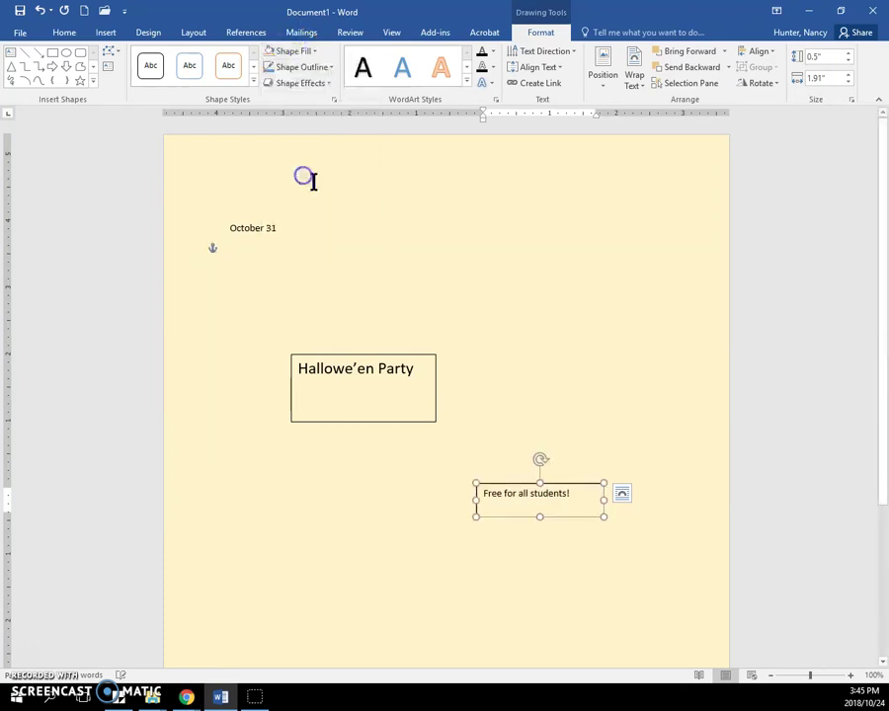
Fill the box with a light blue chosen from More Fill Colors.
{"action": "right_click", "coordinate": [571, 484]}
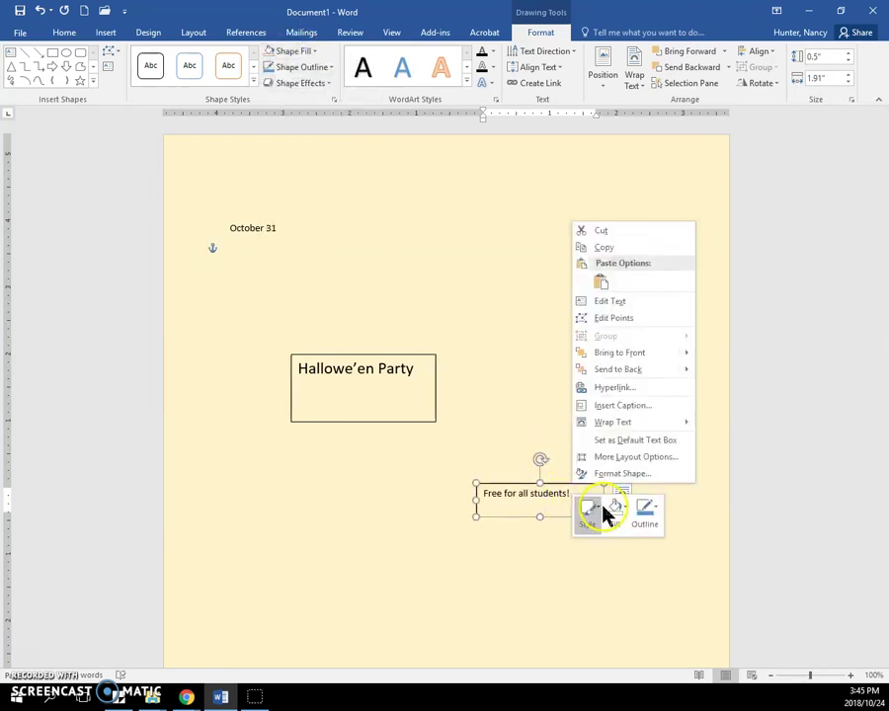
{"action": "left_click", "coordinate": [613, 511]}
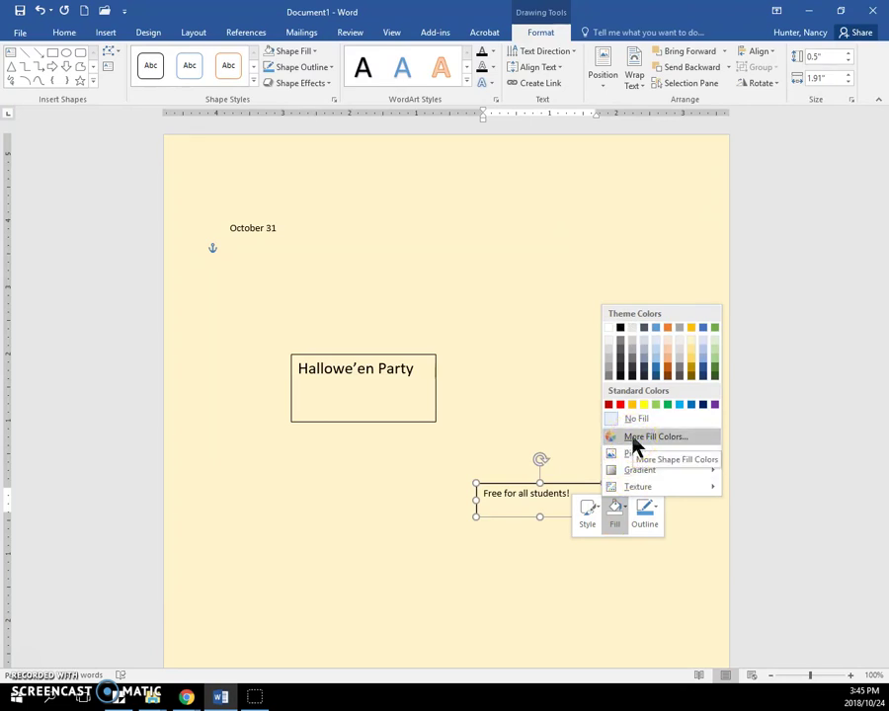
{"action": "left_click", "coordinate": [633, 438]}
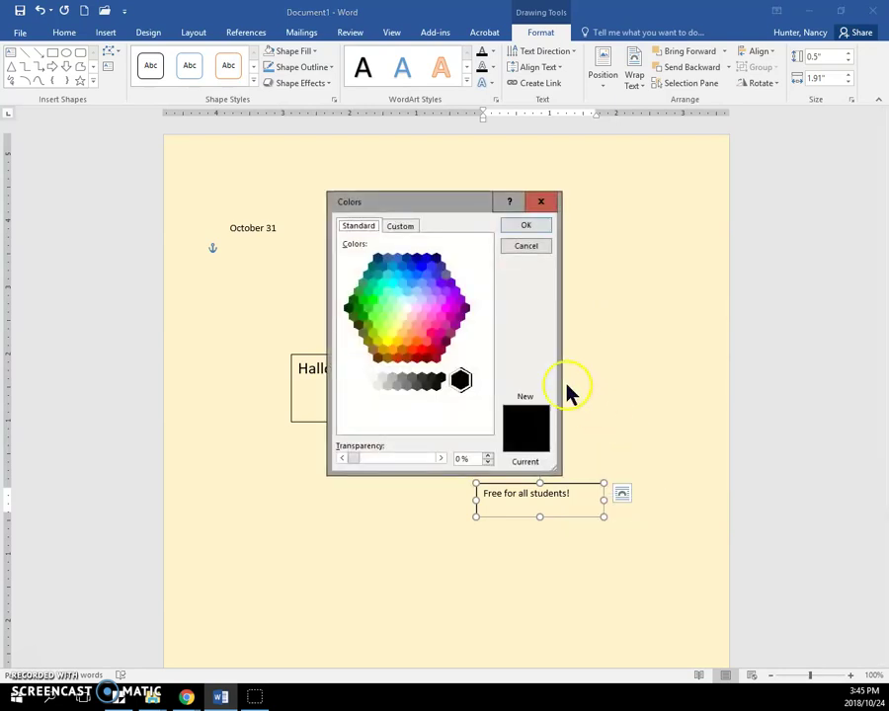
{"action": "left_click", "coordinate": [406, 292]}
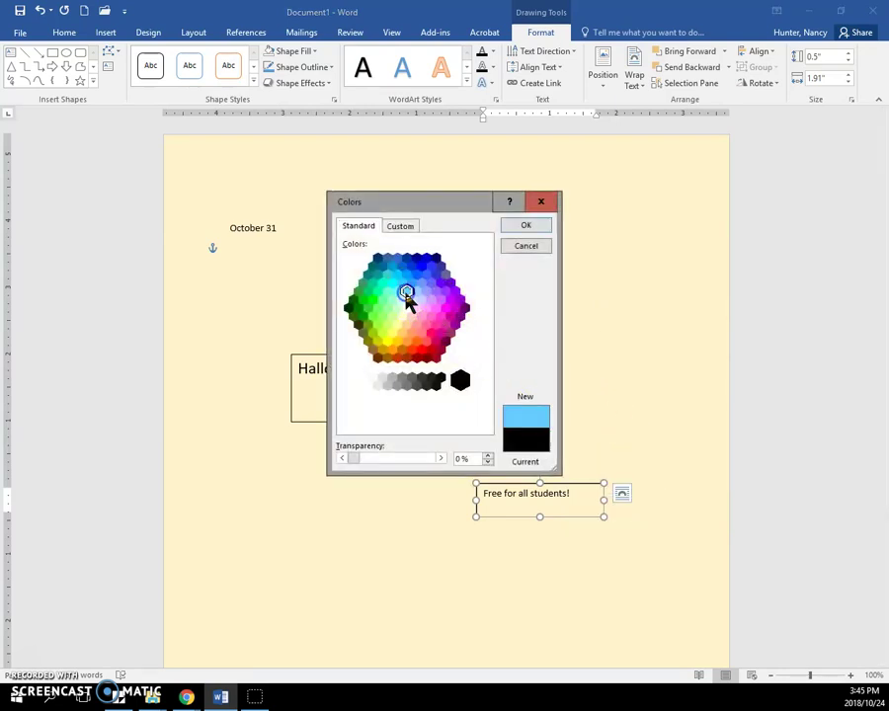
{"action": "left_click", "coordinate": [523, 227]}
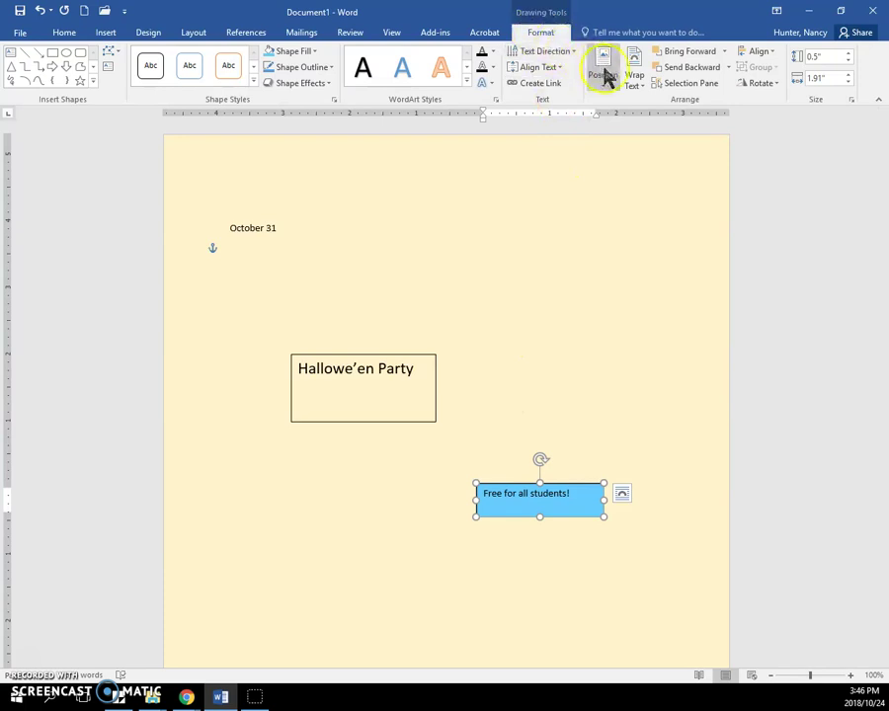
{"action": "left_click", "coordinate": [762, 85]}
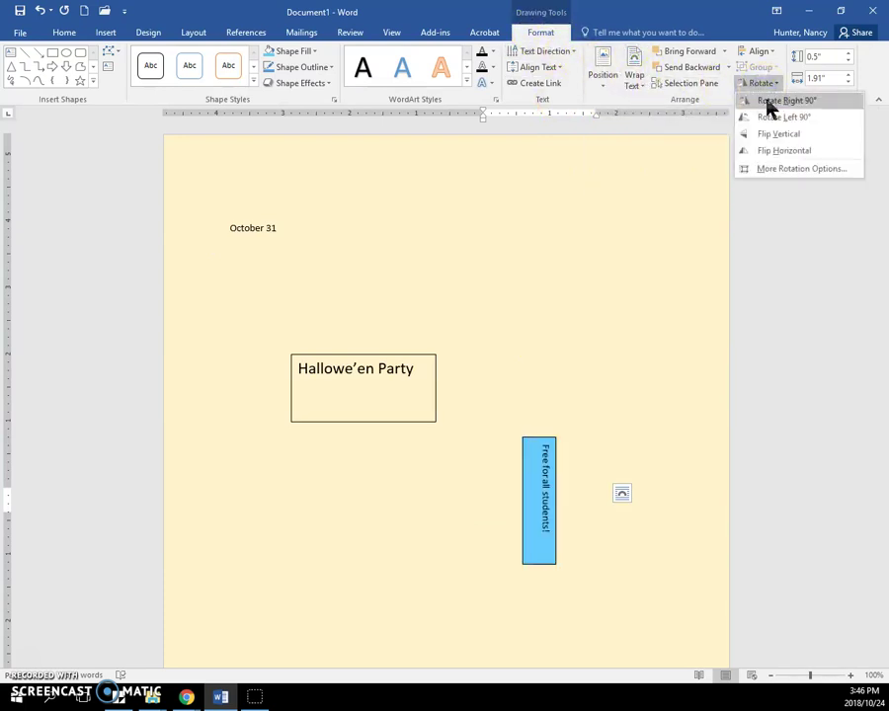
{"action": "left_click", "coordinate": [775, 118]}
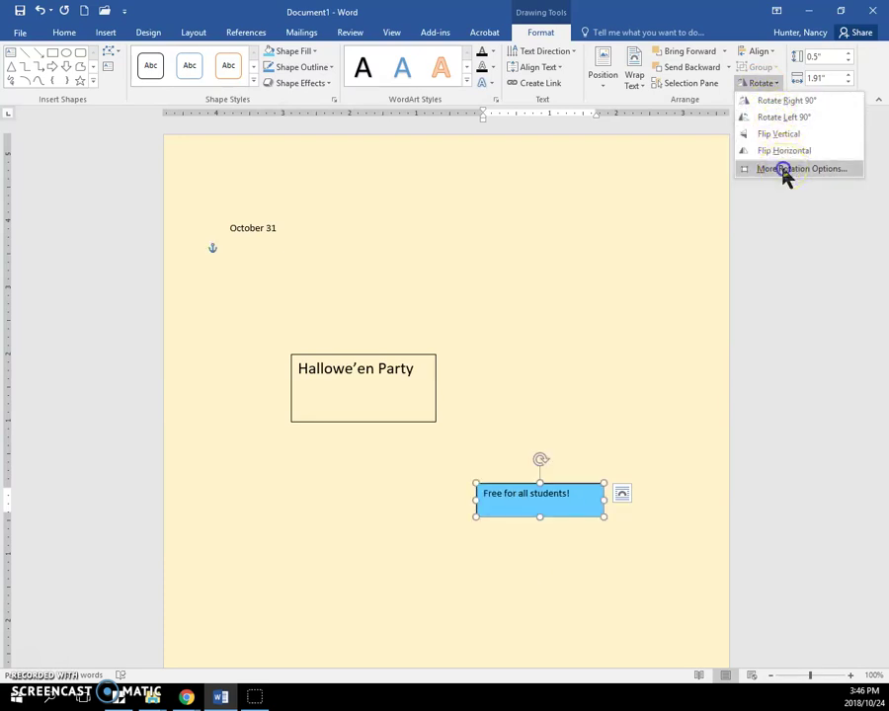
{"action": "left_click", "coordinate": [782, 169]}
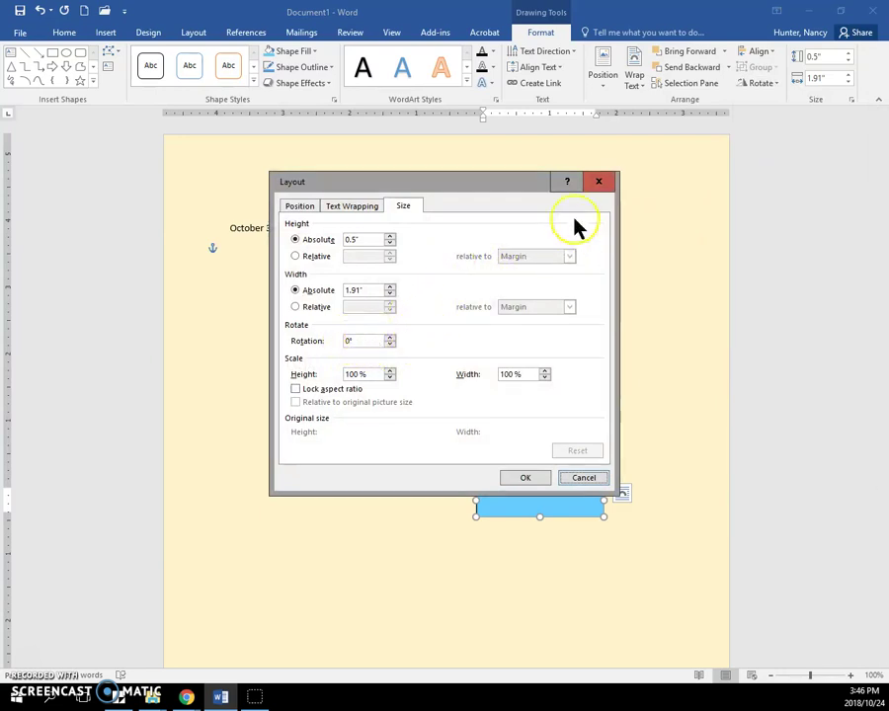
{"action": "left_click", "coordinate": [597, 185]}
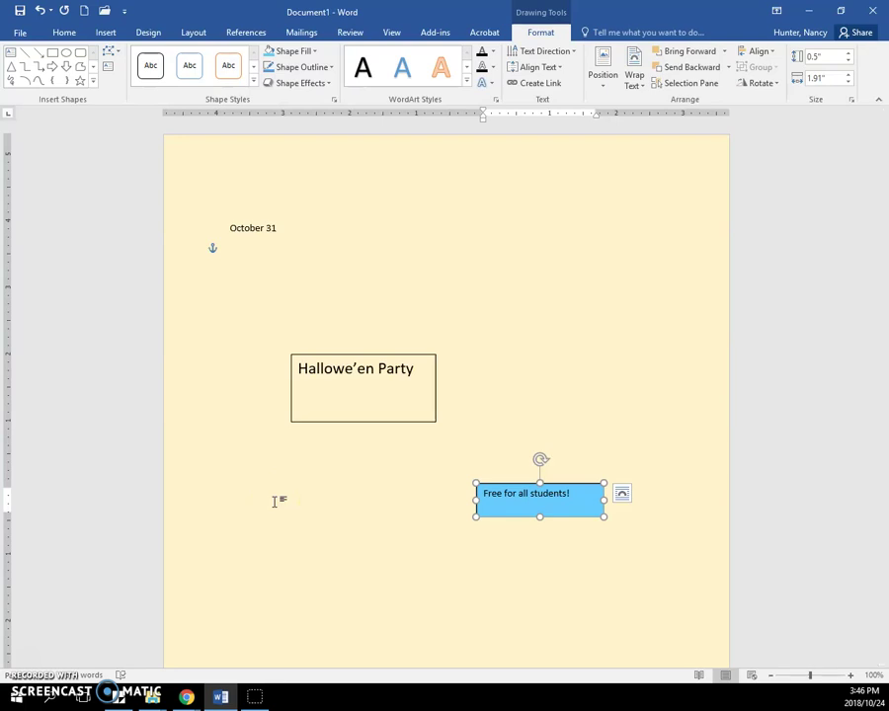
Move the blue box up beside October 31 and give it Square wrapping.
{"action": "left_click", "coordinate": [529, 498]}
{"action": "left_click", "coordinate": [621, 493]}
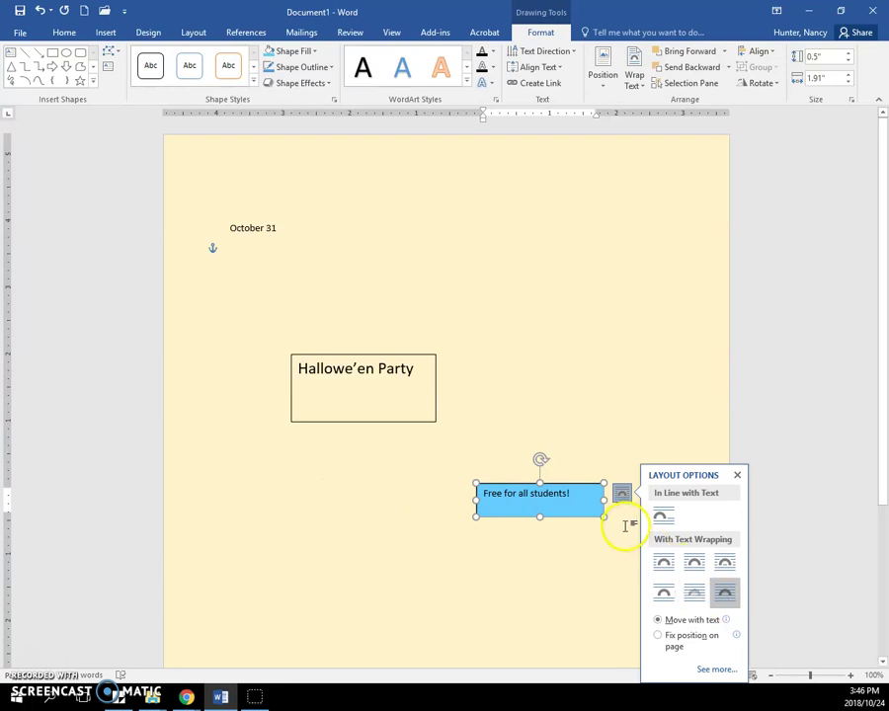
{"action": "left_click_drag", "start_coordinate": [567, 482], "coordinate": [307, 210]}
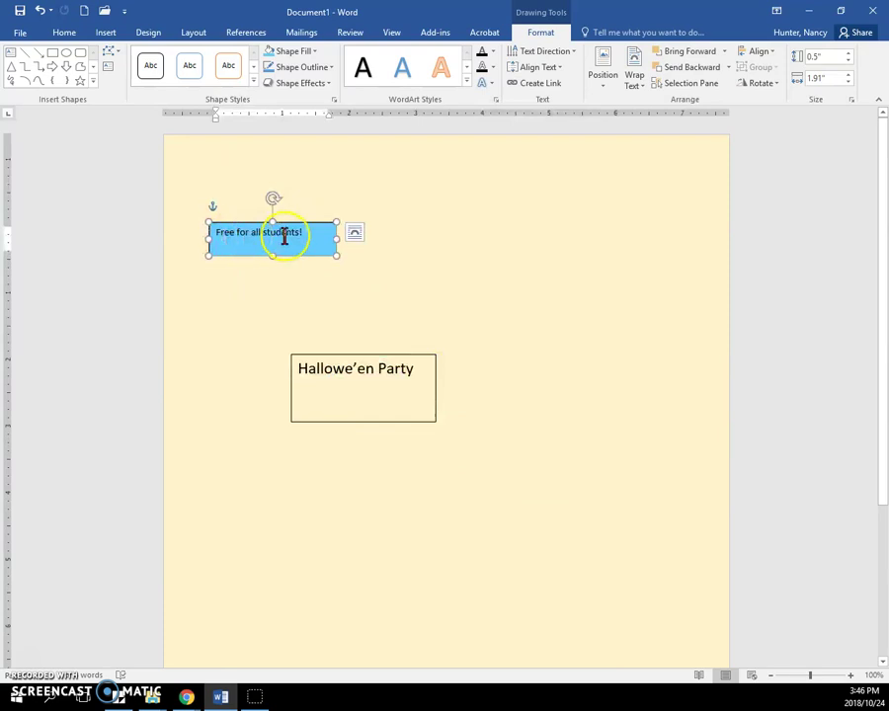
{"action": "left_click", "coordinate": [353, 235]}
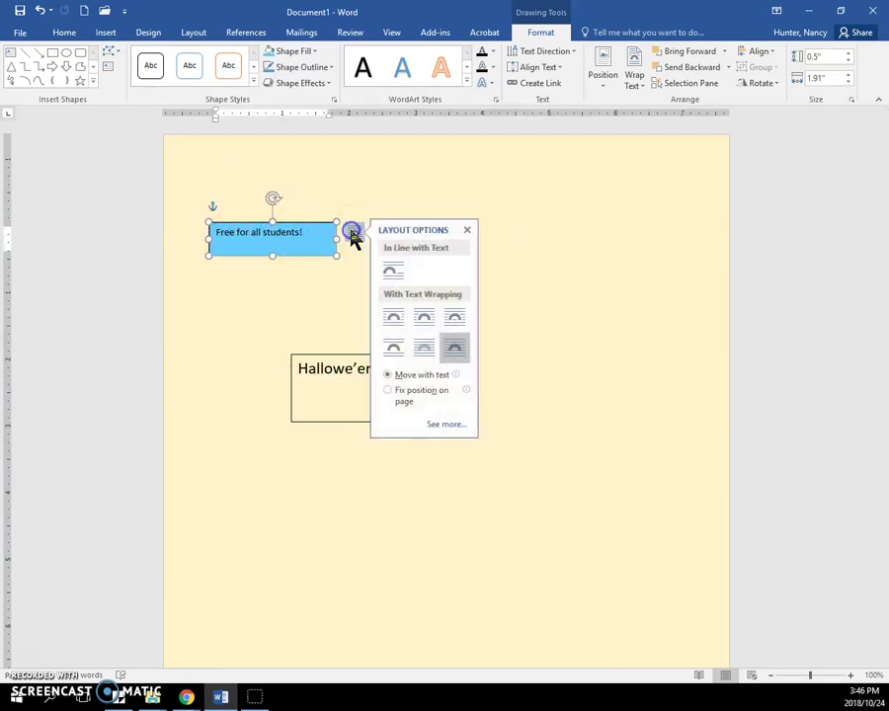
{"action": "left_click", "coordinate": [426, 318]}
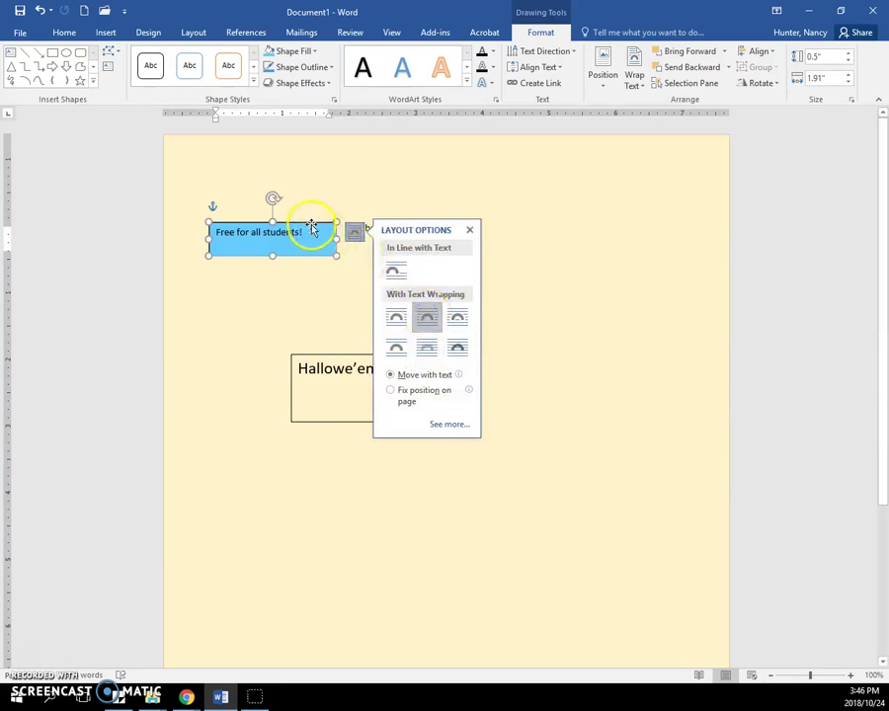
{"action": "left_click_drag", "start_coordinate": [311, 228], "coordinate": [332, 229]}
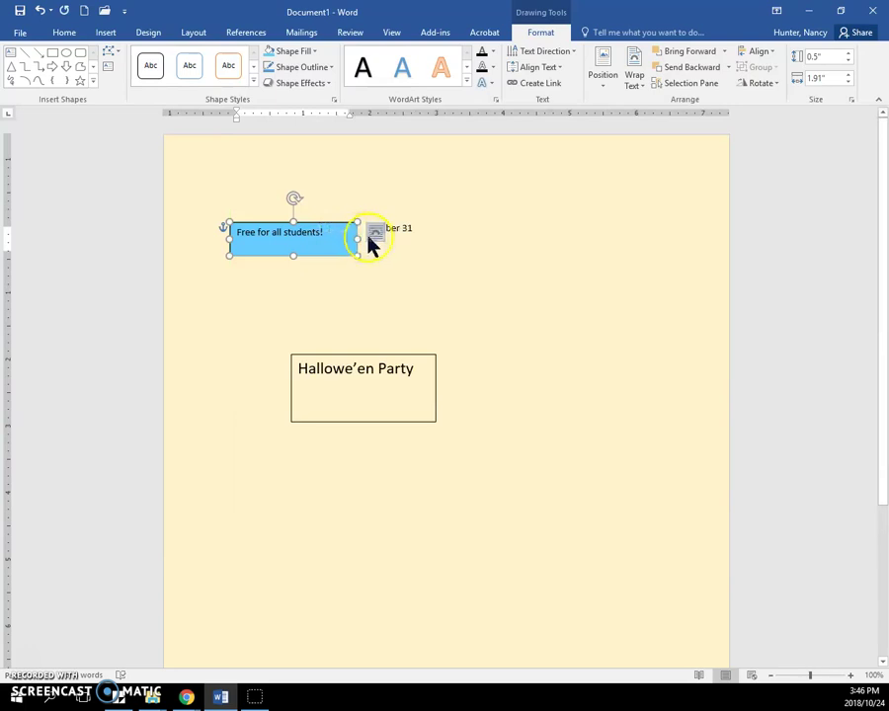
Set the blue box to In Front of Text and deselect it.
{"action": "left_click", "coordinate": [376, 235]}
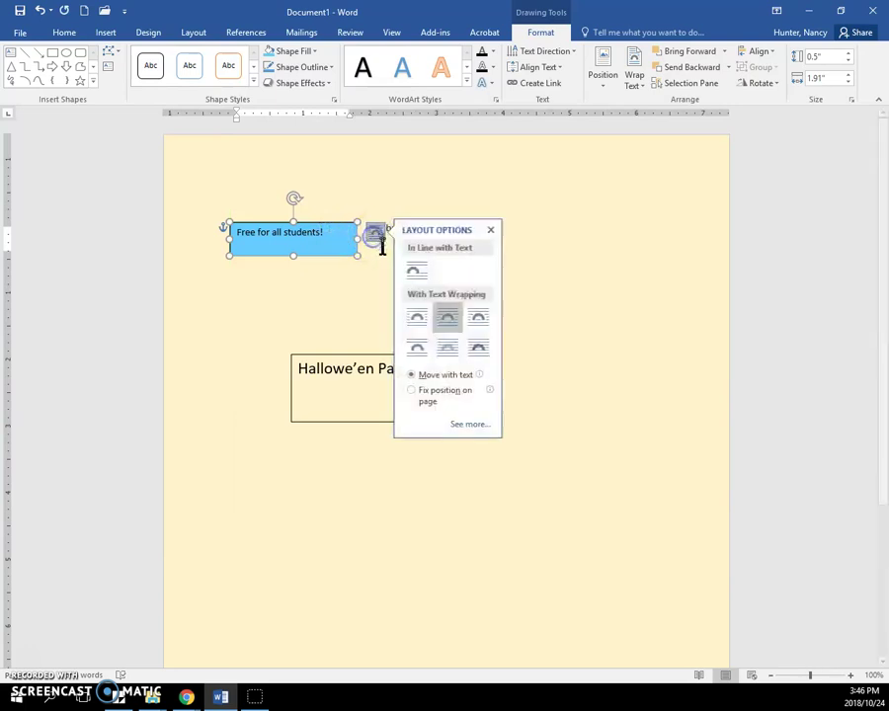
{"action": "left_click", "coordinate": [477, 350]}
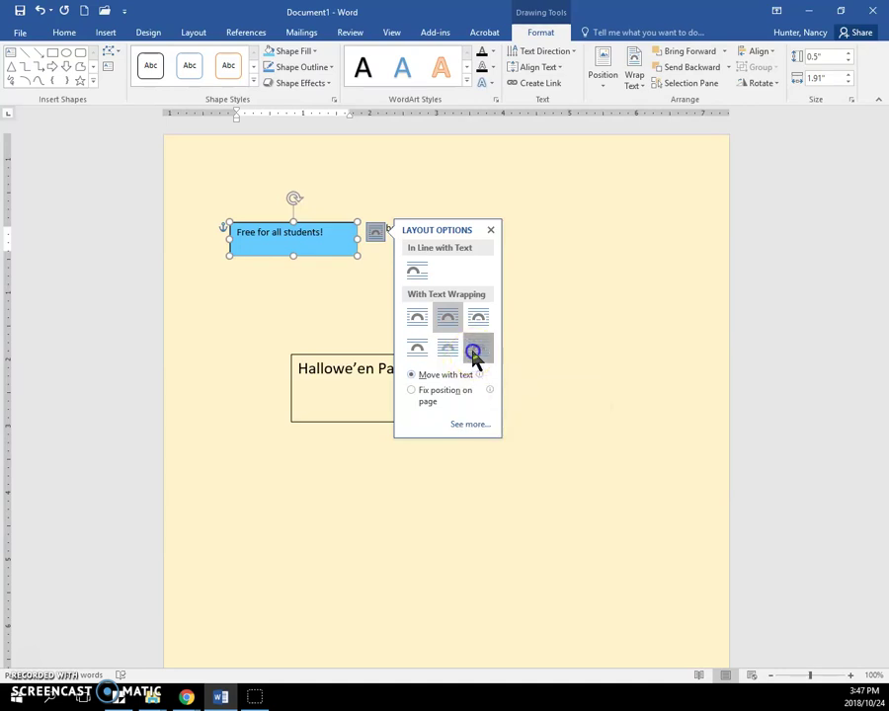
{"action": "left_click", "coordinate": [477, 352]}
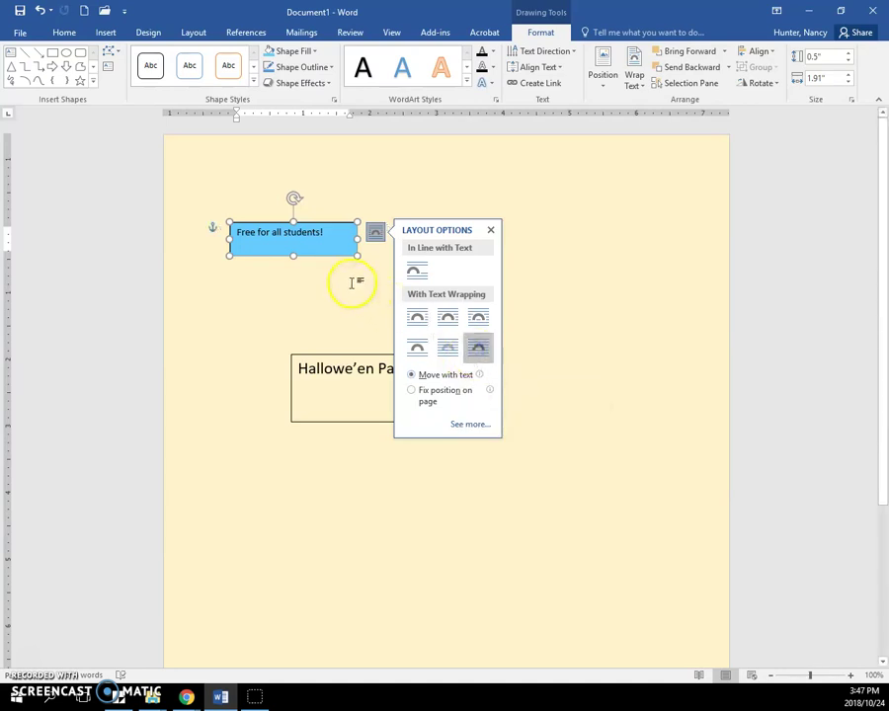
{"action": "left_click", "coordinate": [416, 505]}
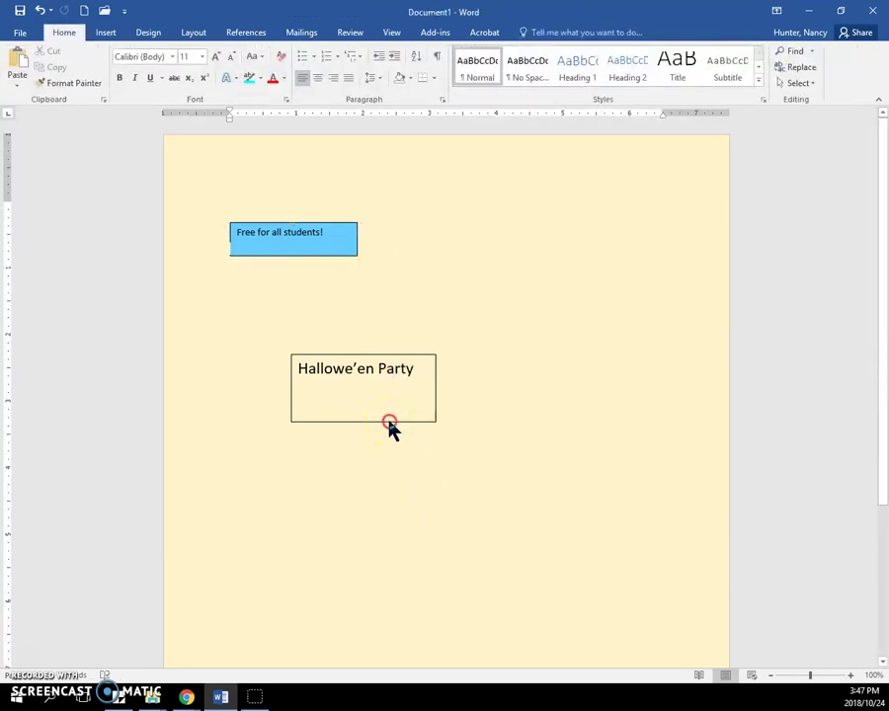
Give the title box No Outline, then reposition it and enlarge it.
{"action": "right_click", "coordinate": [390, 422]}
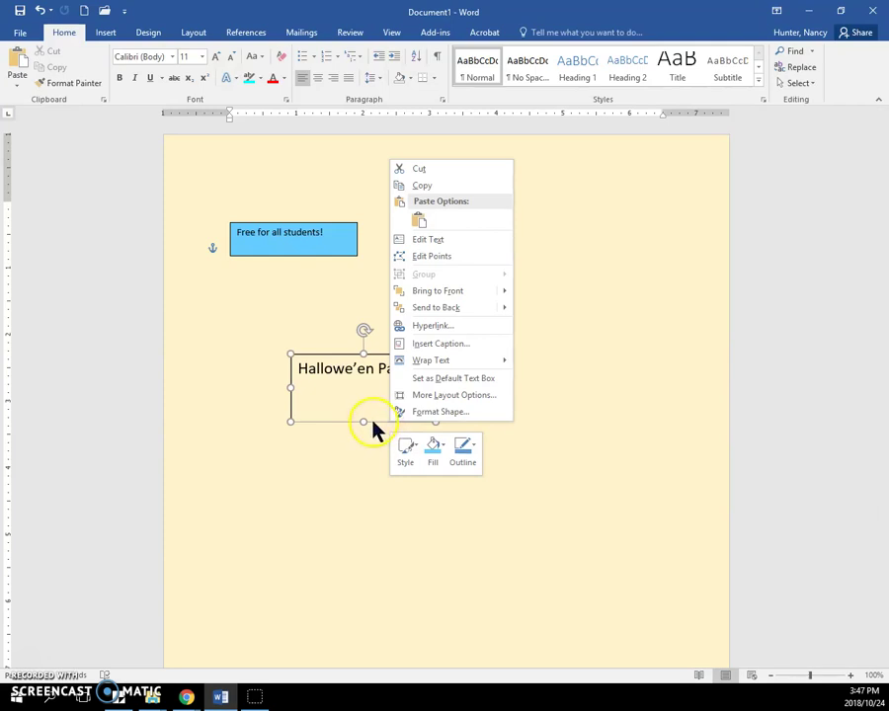
{"action": "left_click", "coordinate": [461, 453]}
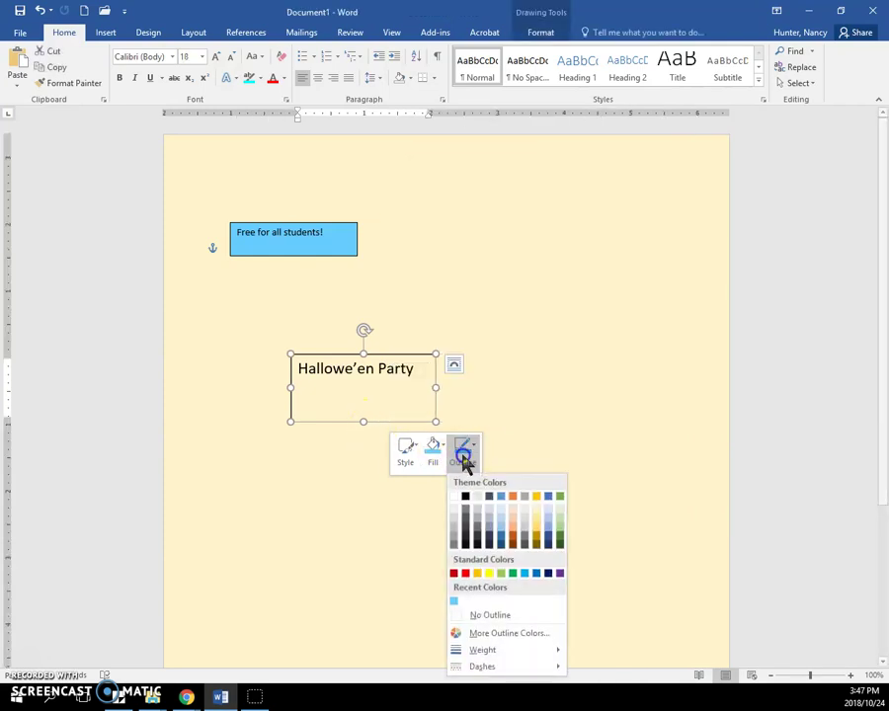
{"action": "left_click", "coordinate": [479, 615]}
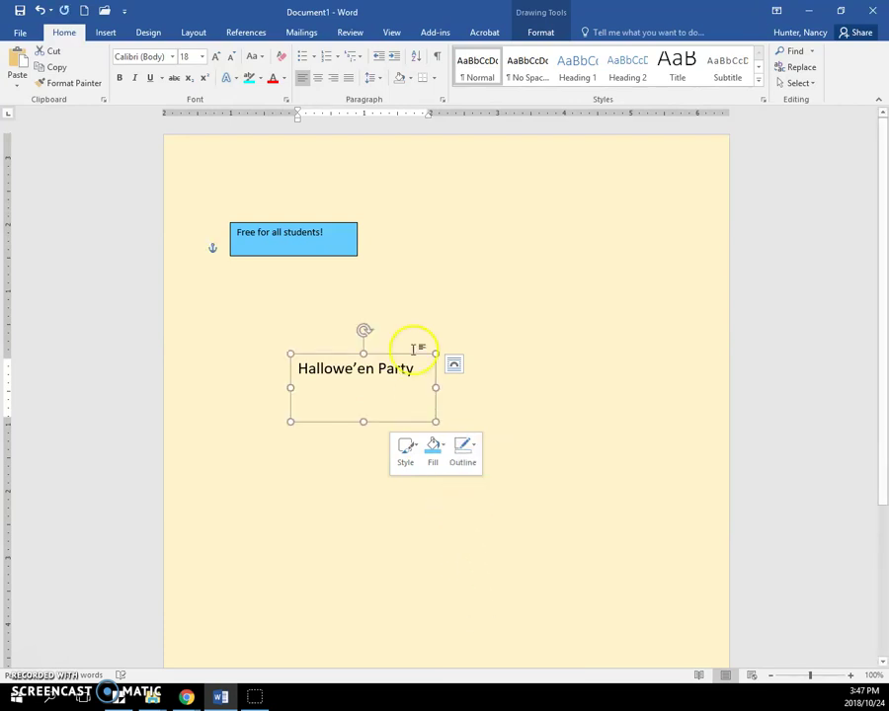
{"action": "left_click_drag", "start_coordinate": [406, 354], "coordinate": [587, 264]}
{"action": "left_click", "coordinate": [667, 427]}
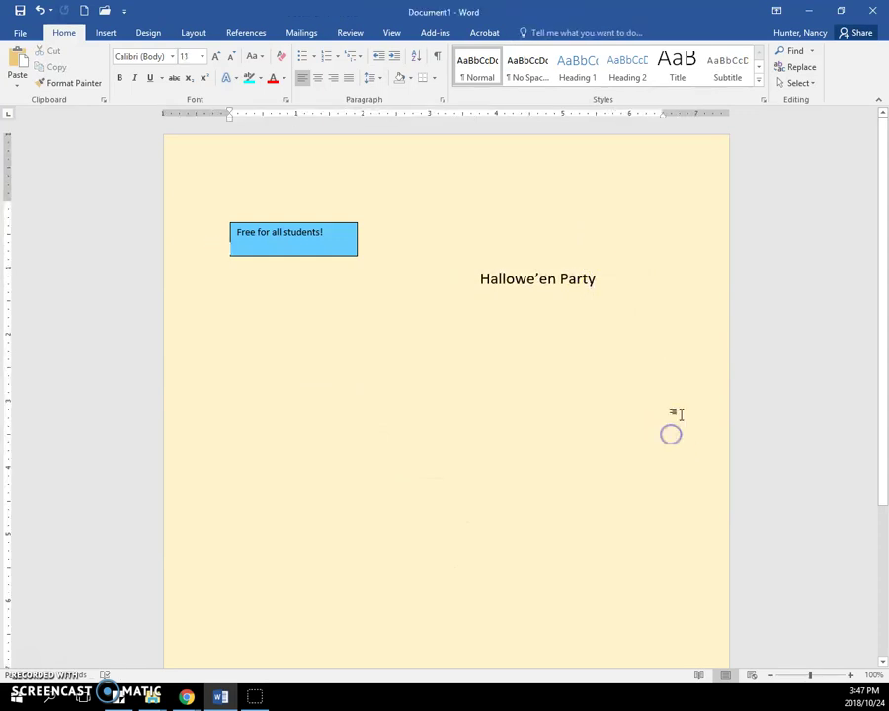
{"action": "left_click", "coordinate": [572, 271]}
{"action": "left_click_drag", "start_coordinate": [574, 264], "coordinate": [485, 328]}
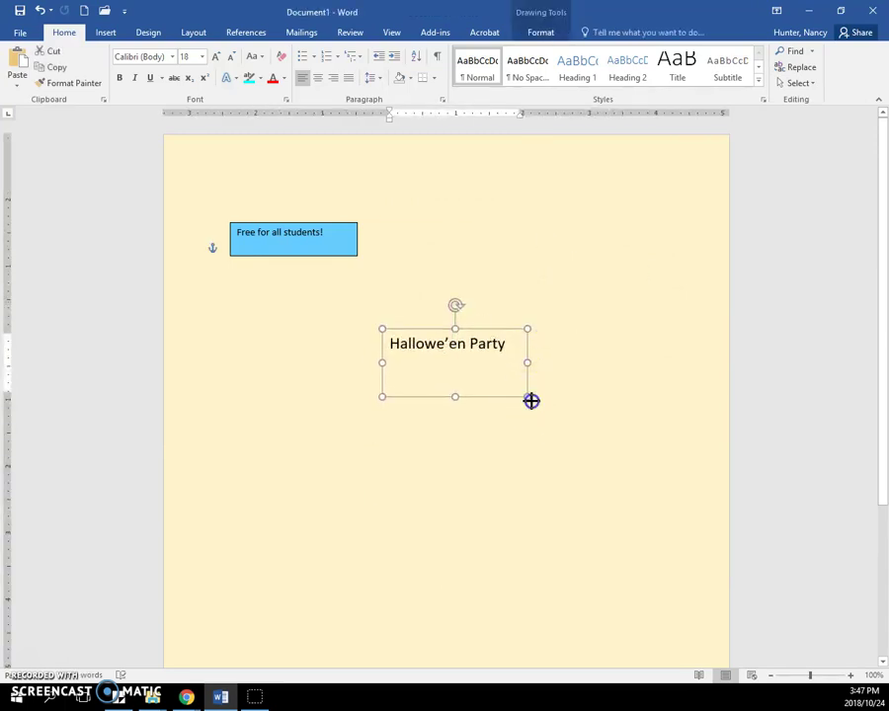
{"action": "left_click_drag", "start_coordinate": [529, 398], "coordinate": [617, 457]}
Grow the Hallowe'en Party text to 26 pt and colour it orange.
{"action": "left_click_drag", "start_coordinate": [517, 346], "coordinate": [383, 342]}
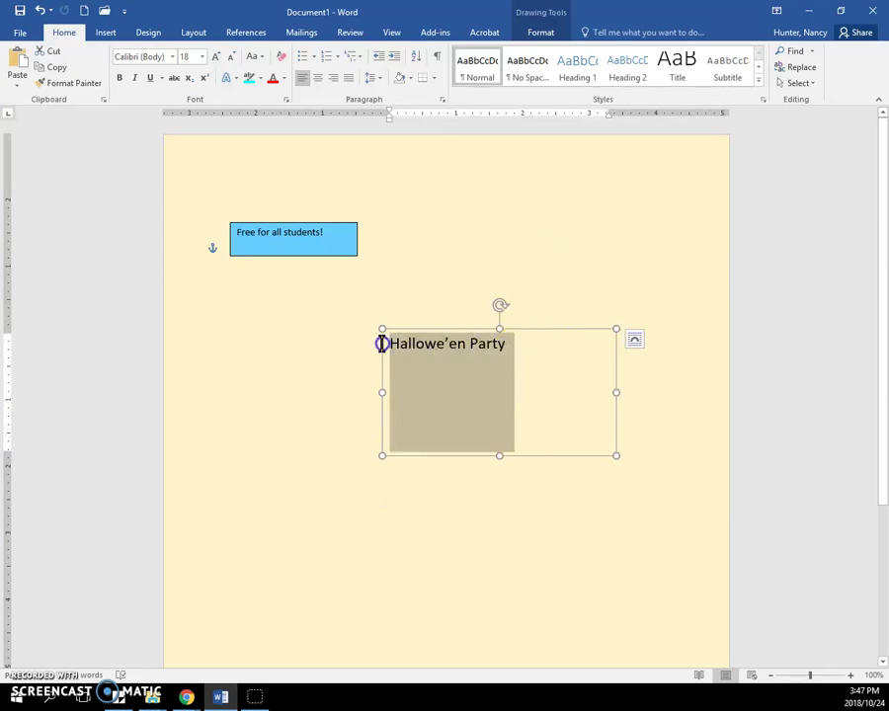
{"action": "left_click", "coordinate": [482, 302]}
{"action": "left_click", "coordinate": [481, 302]}
{"action": "left_click", "coordinate": [482, 302]}
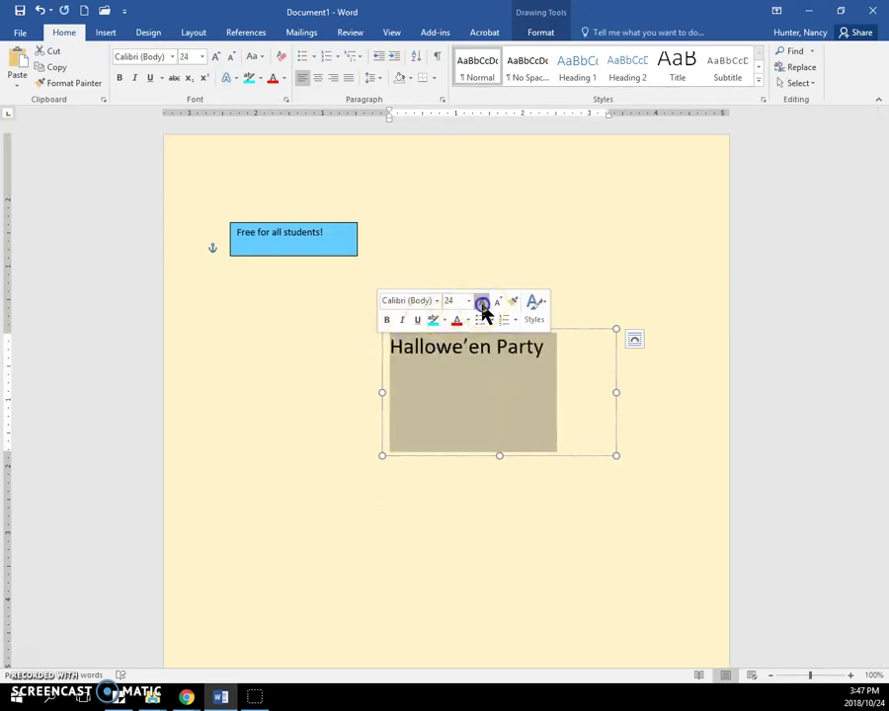
{"action": "left_click", "coordinate": [482, 302]}
{"action": "left_click", "coordinate": [468, 321]}
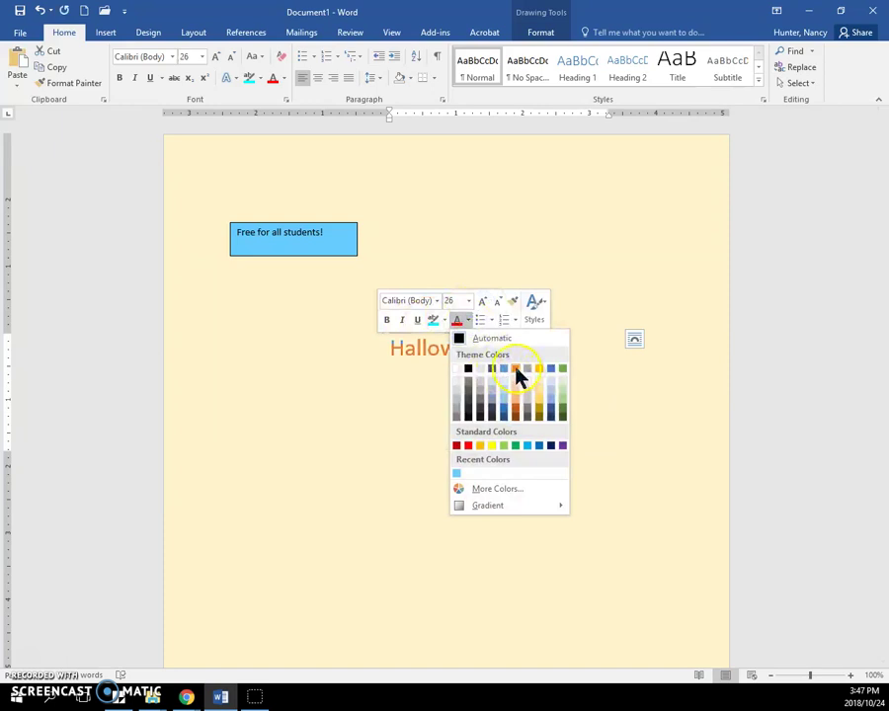
{"action": "left_click", "coordinate": [515, 372]}
Widen the title box leftward and centre its text.
{"action": "left_click_drag", "start_coordinate": [382, 455], "coordinate": [269, 499]}
{"action": "triple_click", "coordinate": [383, 352]}
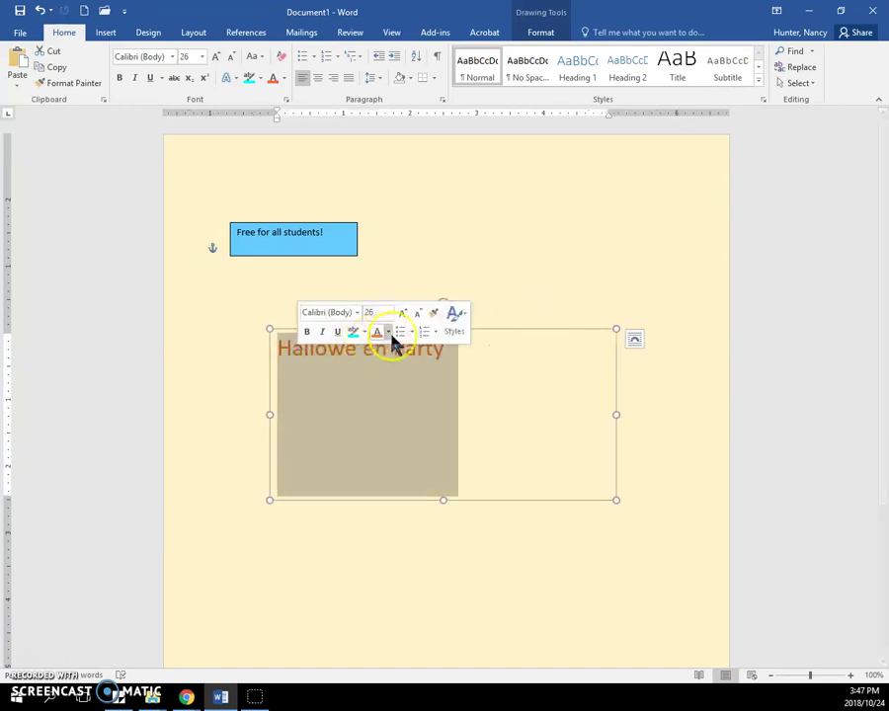
{"action": "left_click", "coordinate": [317, 79]}
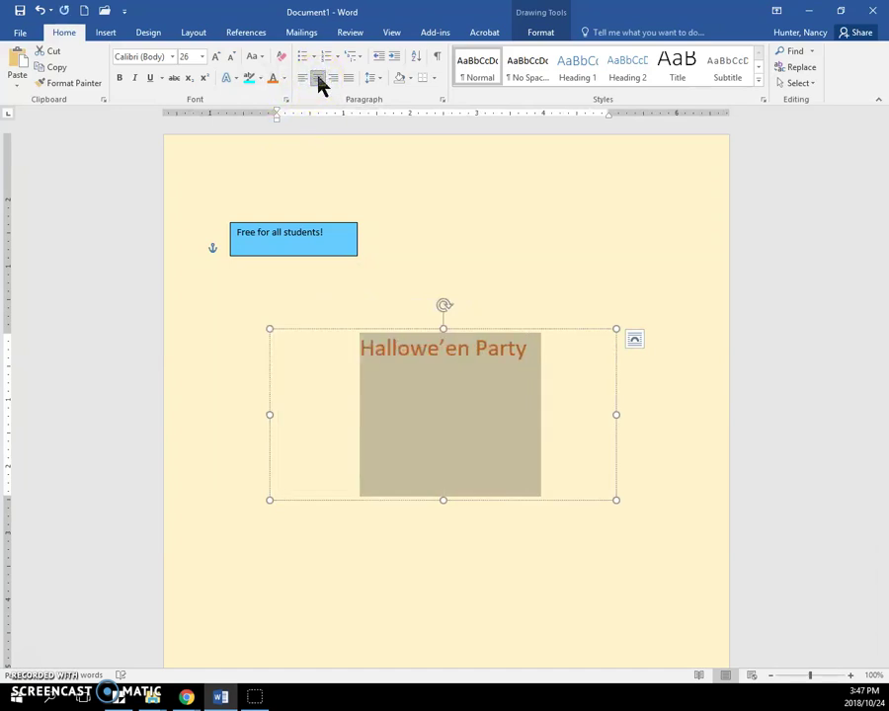
{"action": "left_click", "coordinate": [545, 26]}
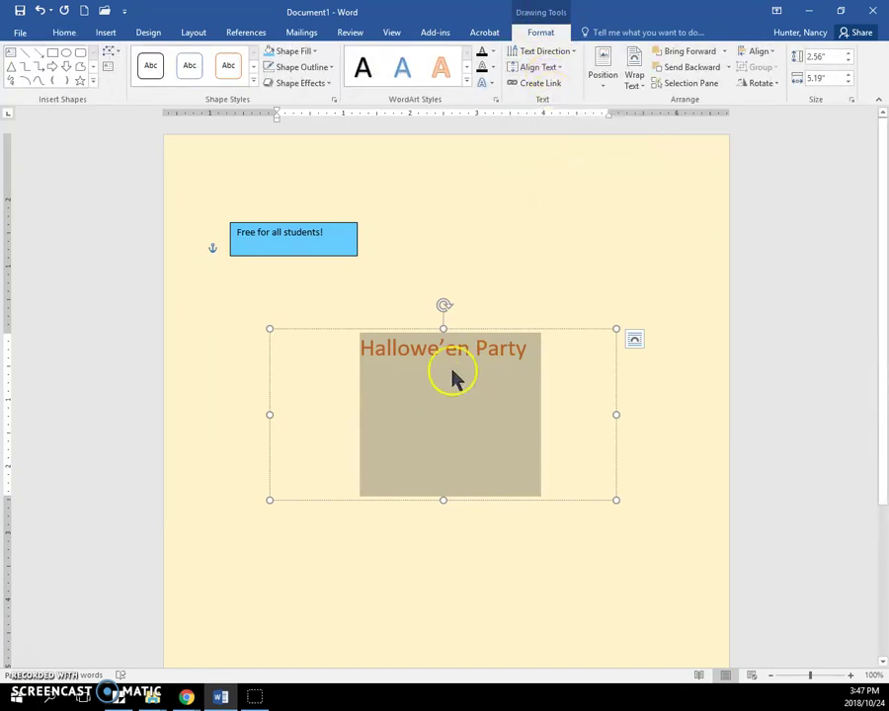
Shorten the title box by dragging its bottom edge up to fit the text.
{"action": "left_click", "coordinate": [508, 268]}
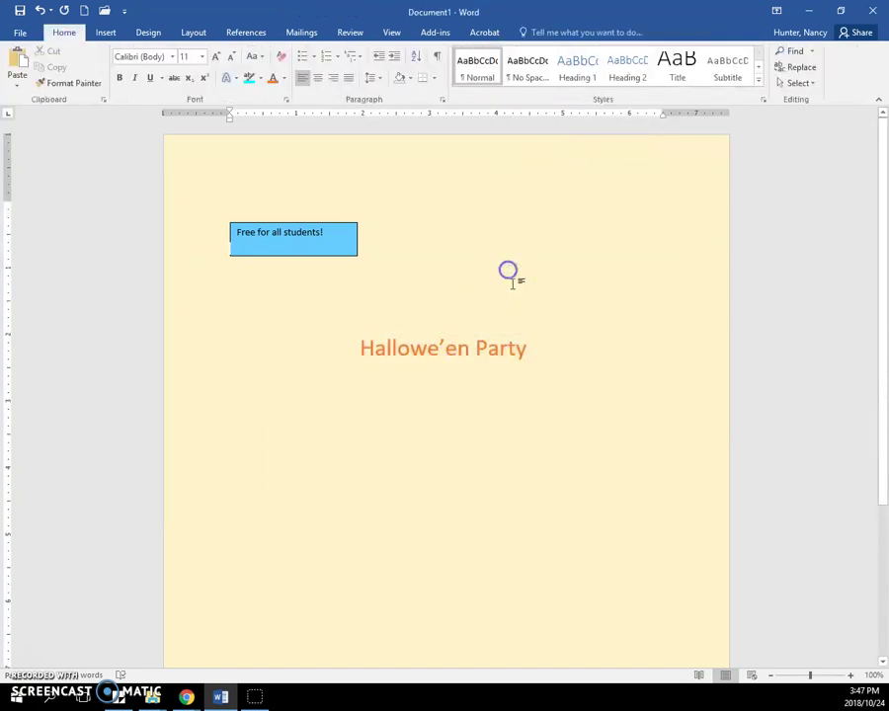
{"action": "left_click", "coordinate": [484, 347]}
{"action": "left_click", "coordinate": [444, 500]}
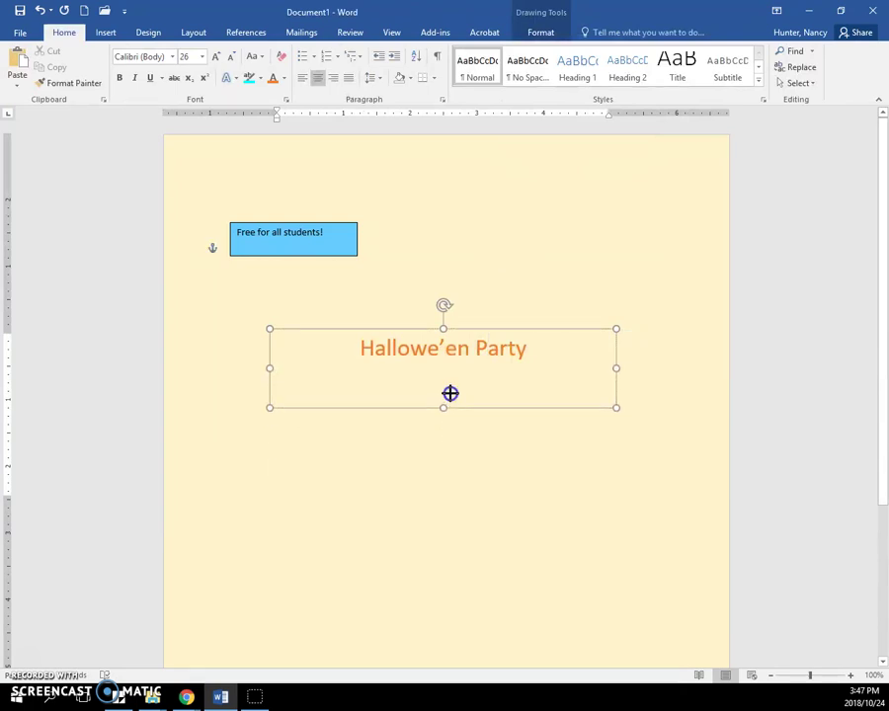
{"action": "left_click_drag", "start_coordinate": [449, 393], "coordinate": [449, 371]}
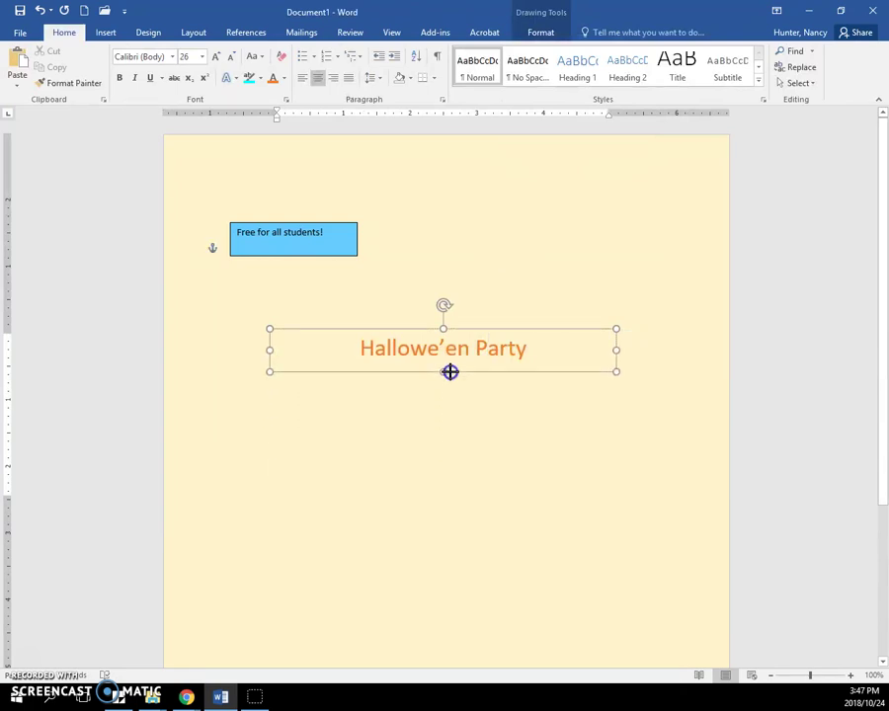
Align the 'Free for all students!' text to the middle of its blue box.
{"action": "left_click", "coordinate": [315, 252]}
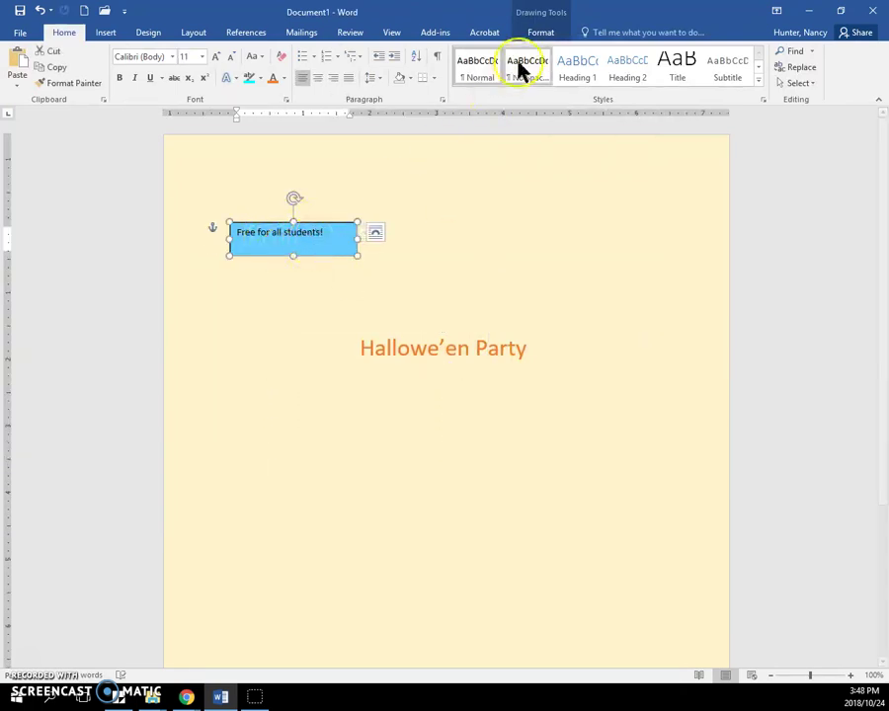
{"action": "left_click", "coordinate": [536, 18]}
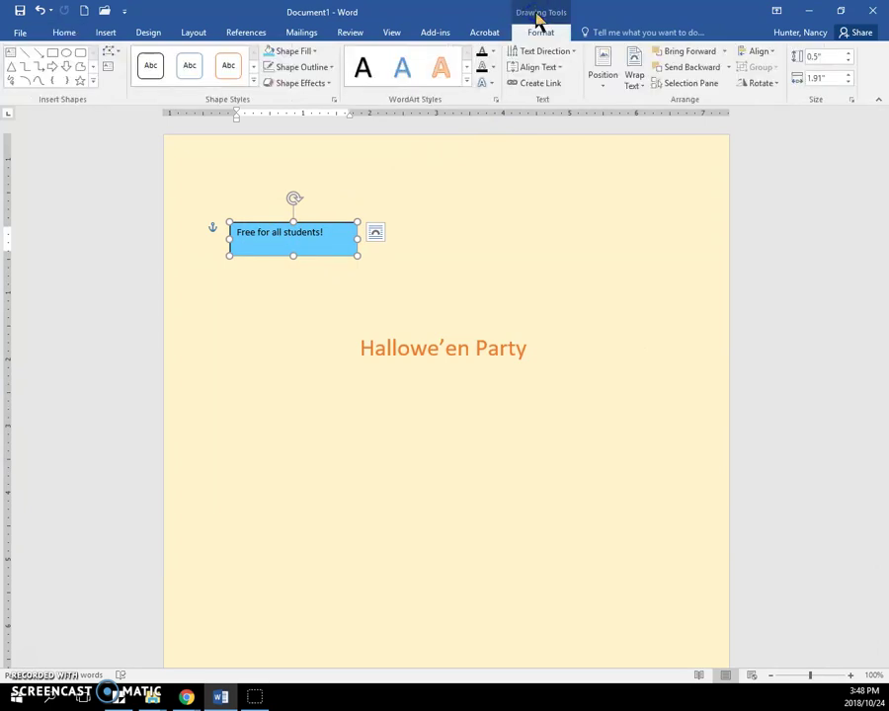
{"action": "left_click", "coordinate": [541, 67]}
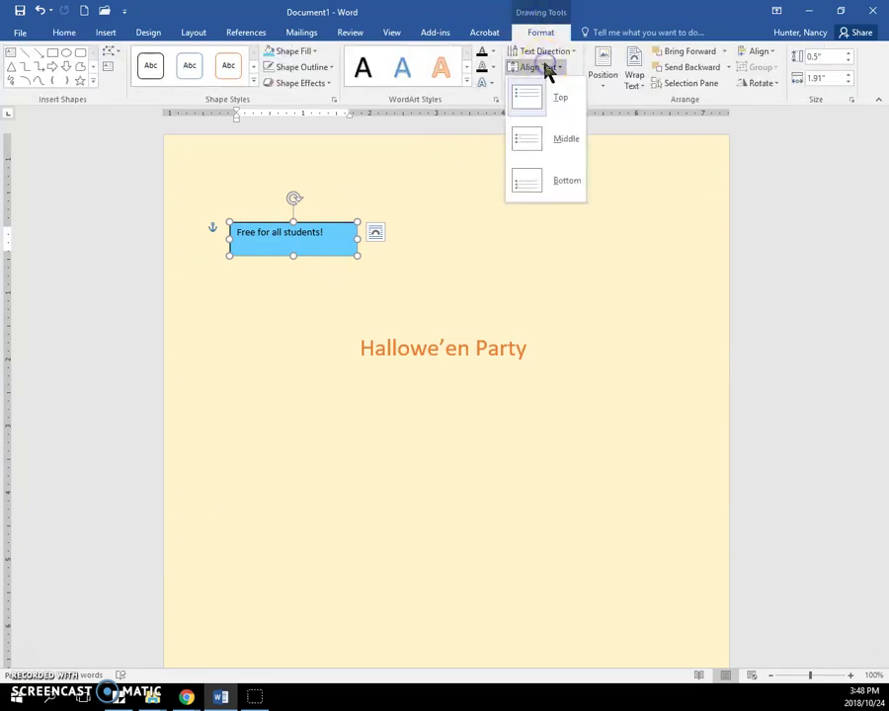
{"action": "left_click", "coordinate": [529, 143]}
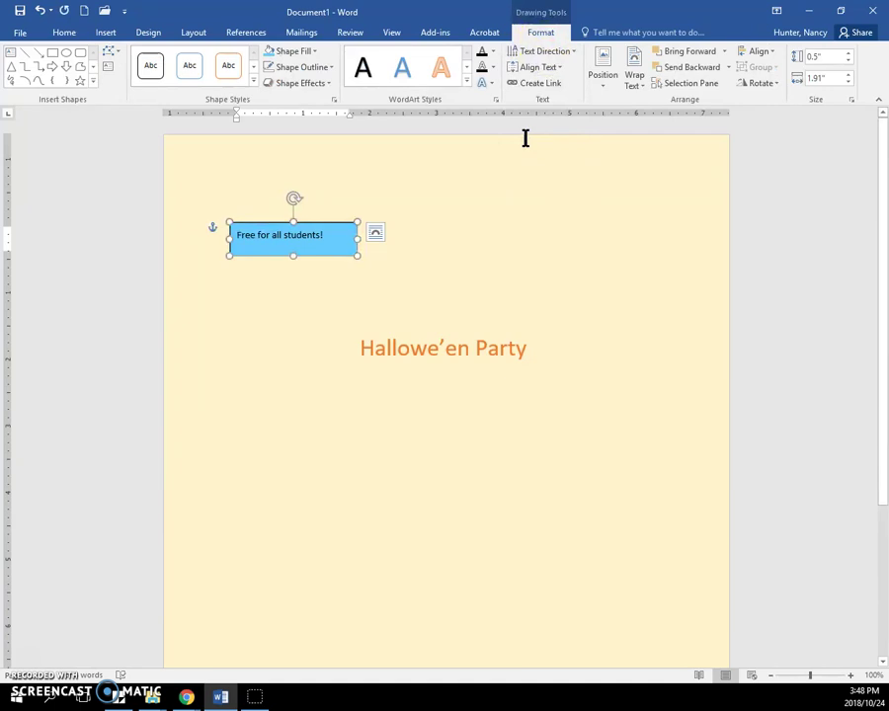
Set the blue box paragraph's Spacing After to 0 pt.
{"action": "scroll", "coordinate": [303, 242], "scroll_direction": "up", "scroll_amount": 11}
{"action": "left_click", "coordinate": [298, 207]}
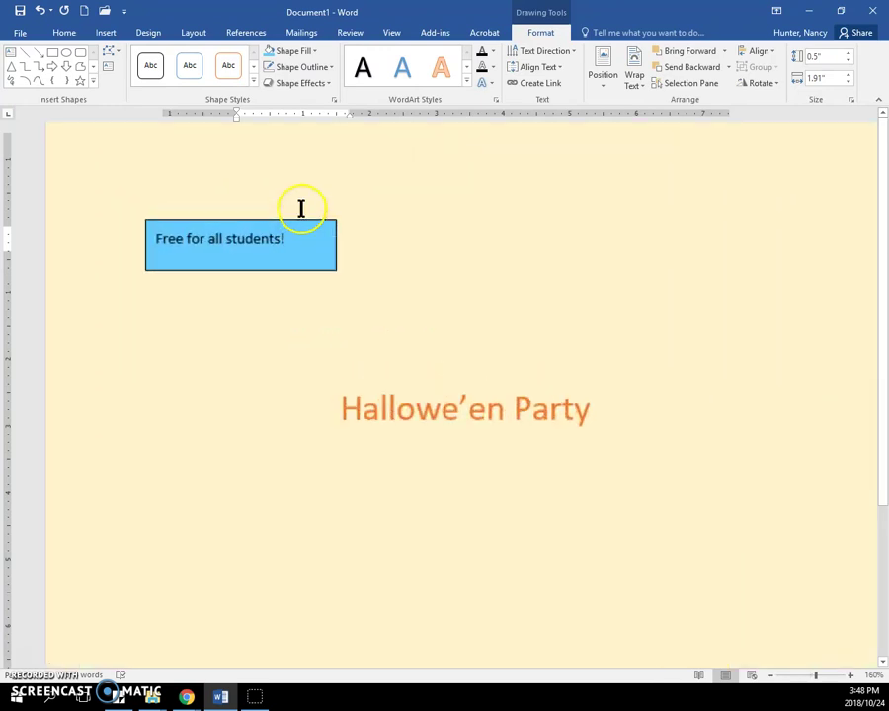
{"action": "left_click", "coordinate": [268, 255]}
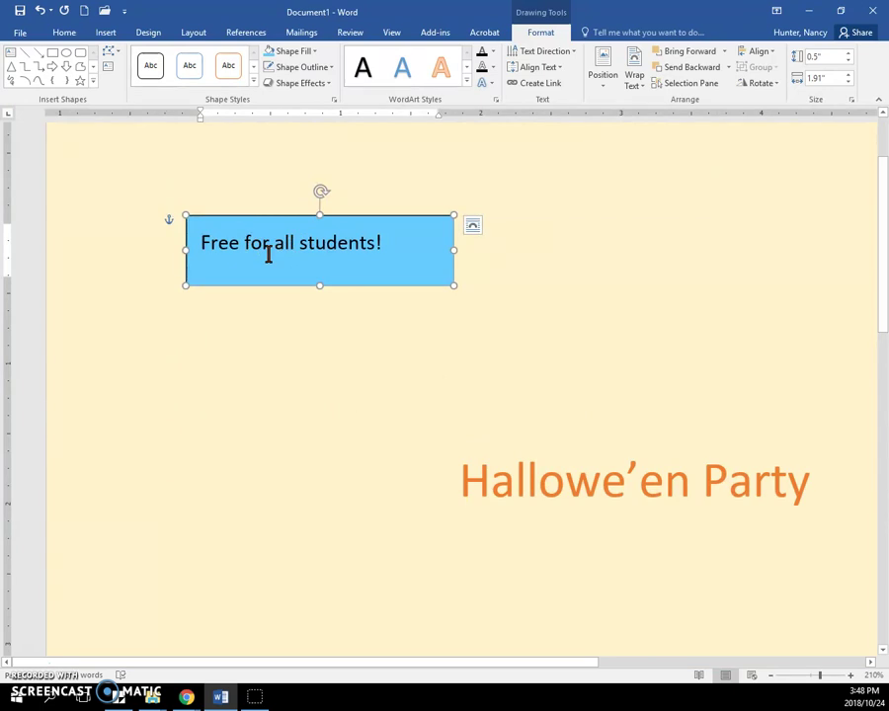
{"action": "left_click", "coordinate": [197, 33]}
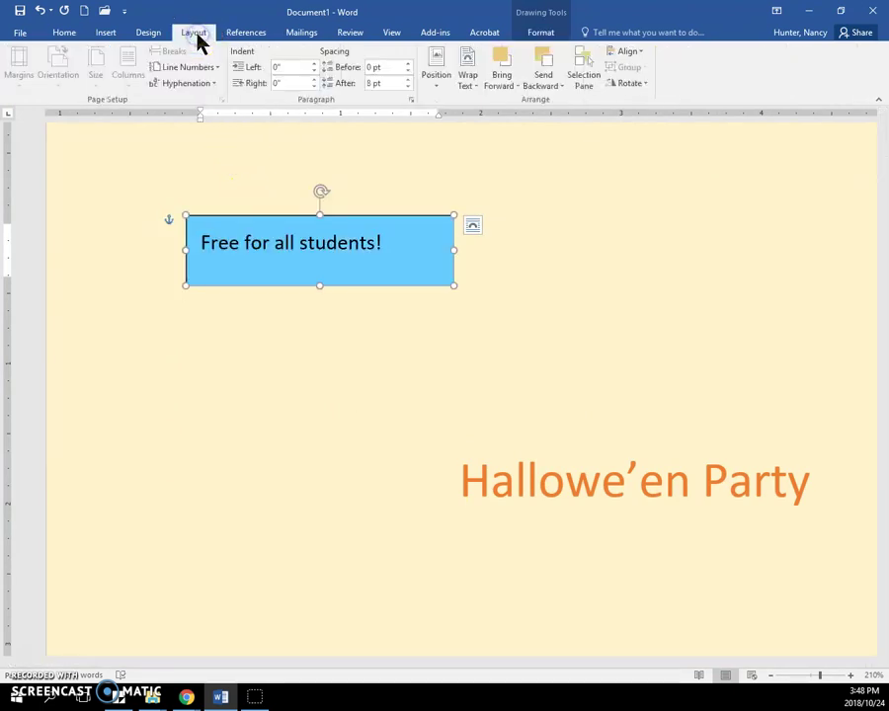
{"action": "left_click", "coordinate": [407, 88]}
{"action": "left_click", "coordinate": [406, 88]}
{"action": "left_click_drag", "start_coordinate": [266, 253], "coordinate": [334, 250]}
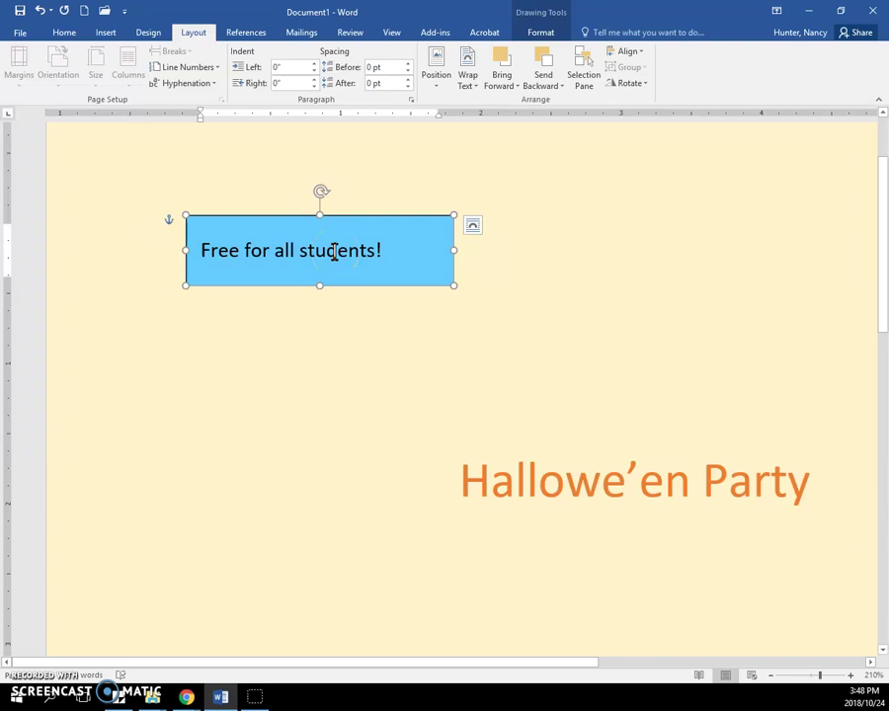
Centre 'Free for all students!' horizontally and move the blue box lower right.
{"action": "left_click", "coordinate": [69, 33]}
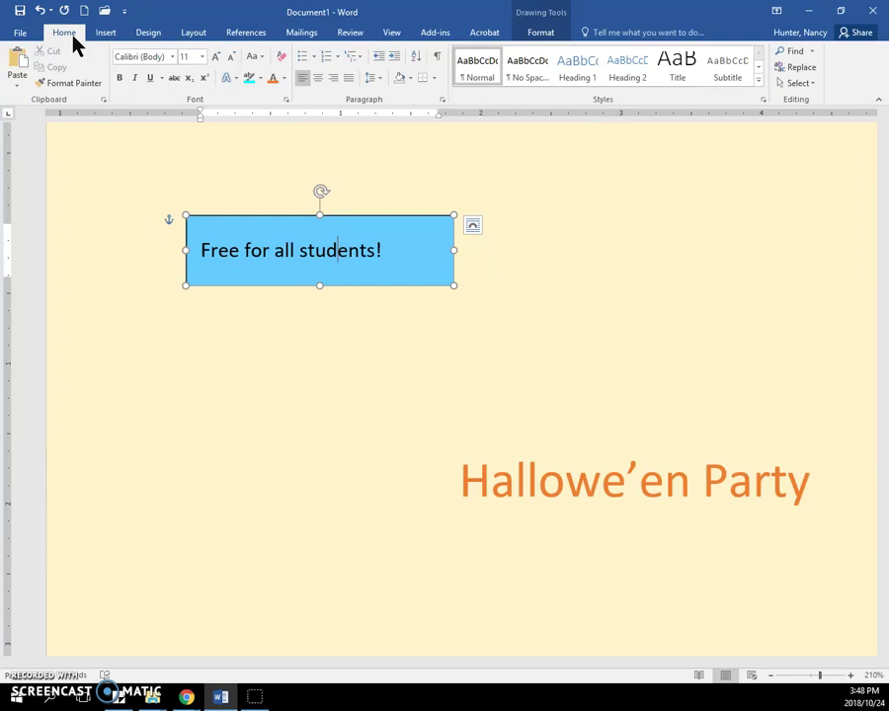
{"action": "left_click", "coordinate": [317, 79]}
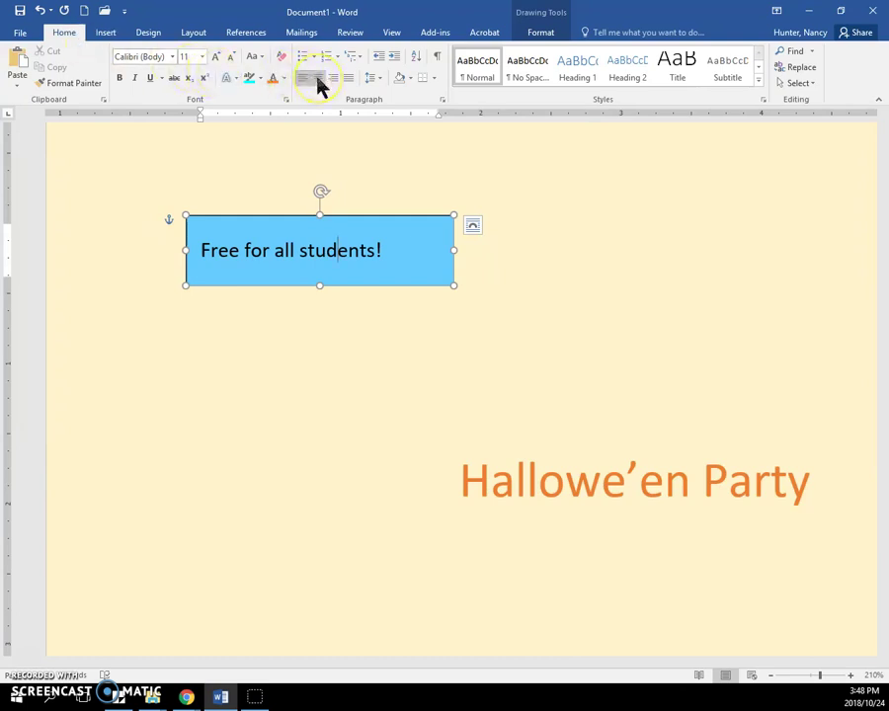
{"action": "left_click", "coordinate": [368, 342]}
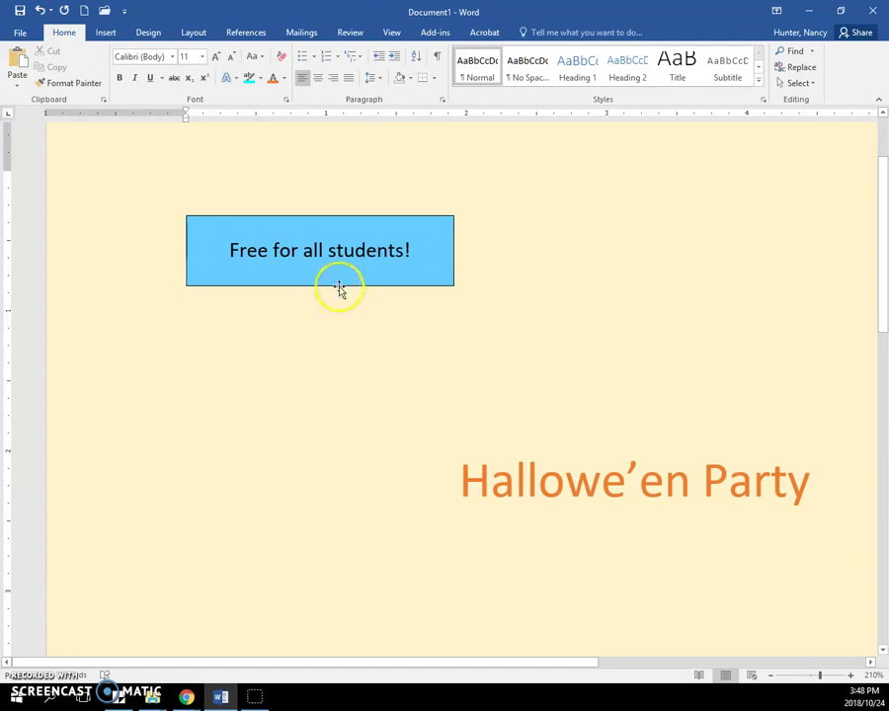
{"action": "left_click_drag", "start_coordinate": [339, 288], "coordinate": [487, 381]}
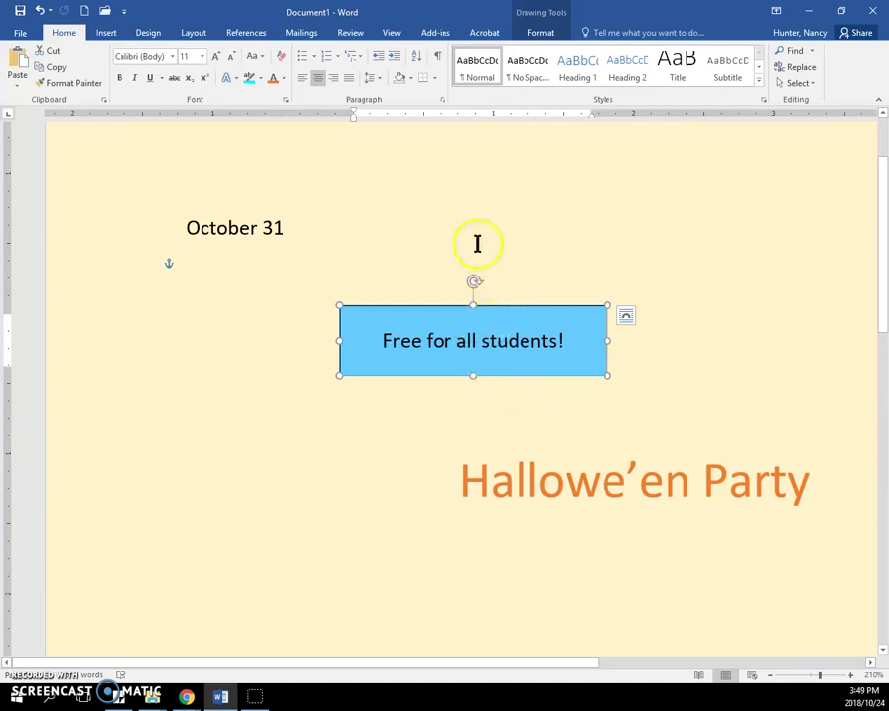
Give the blue box a dashed outline.
{"action": "left_click", "coordinate": [539, 35]}
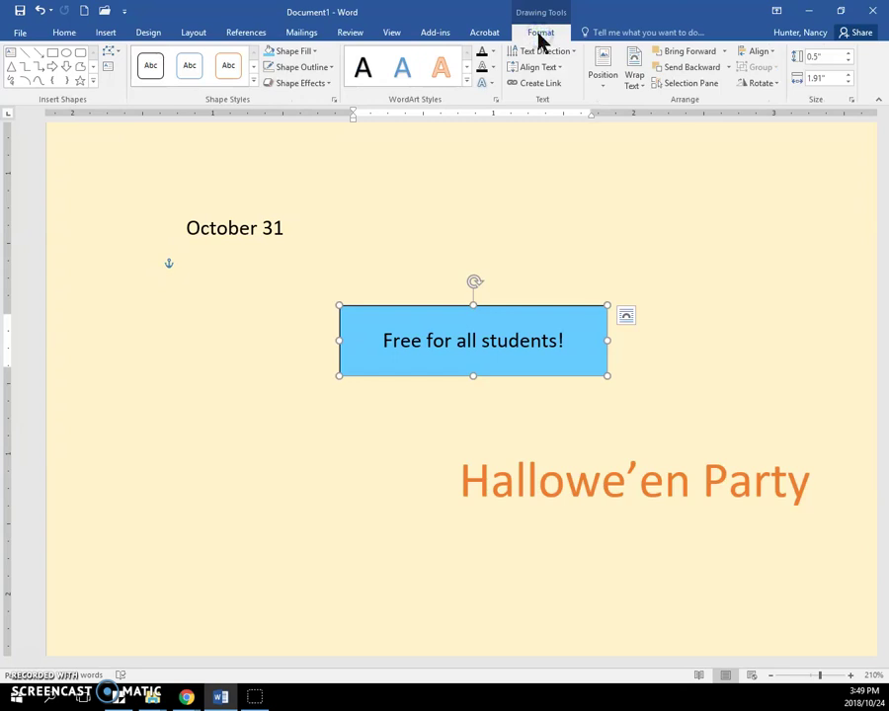
{"action": "left_click", "coordinate": [482, 59]}
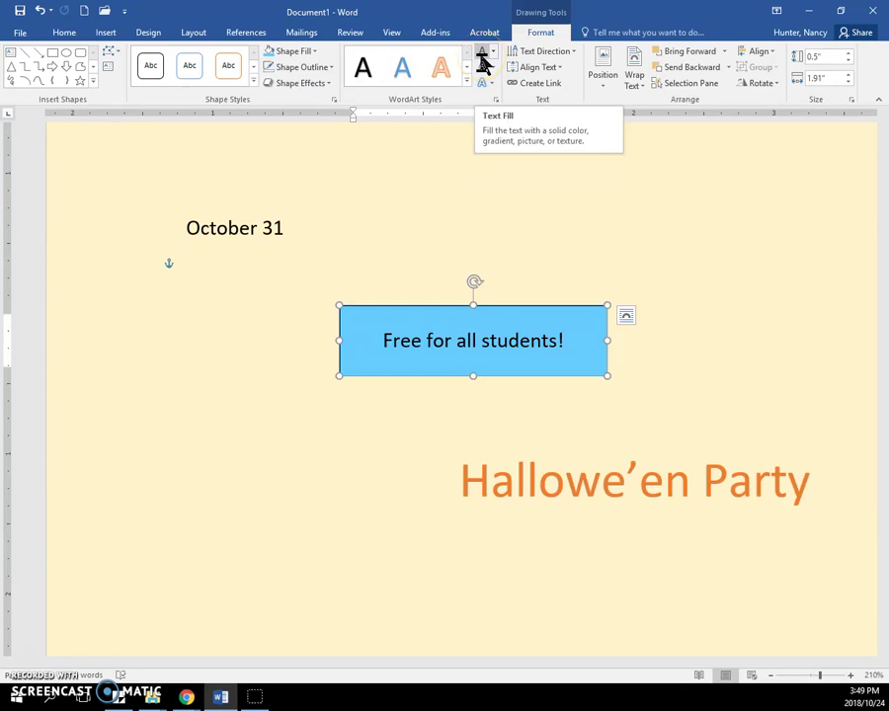
{"action": "left_click", "coordinate": [483, 69]}
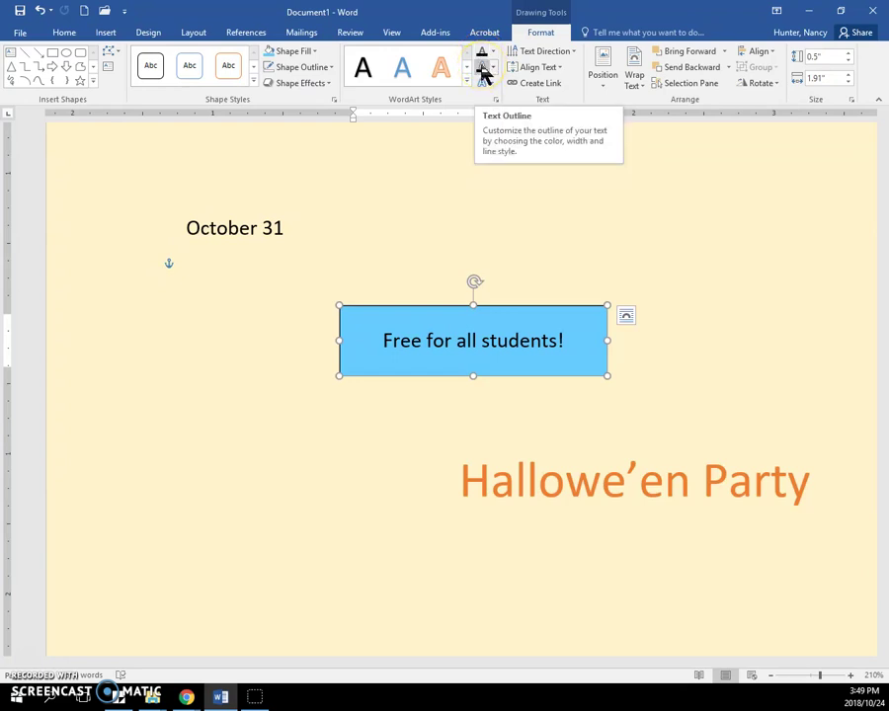
{"action": "left_click", "coordinate": [483, 74]}
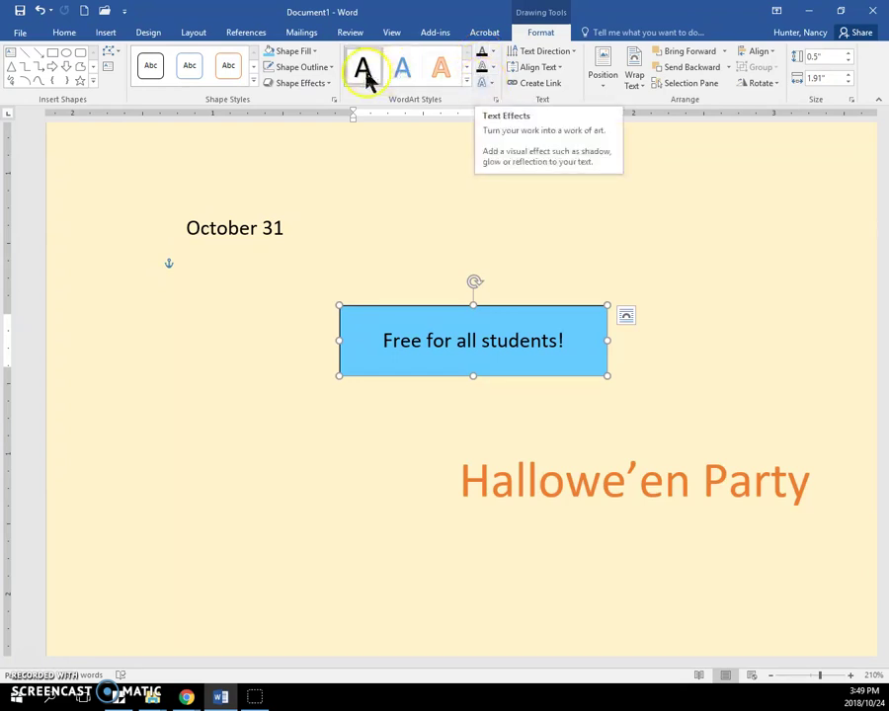
{"action": "left_click", "coordinate": [329, 71]}
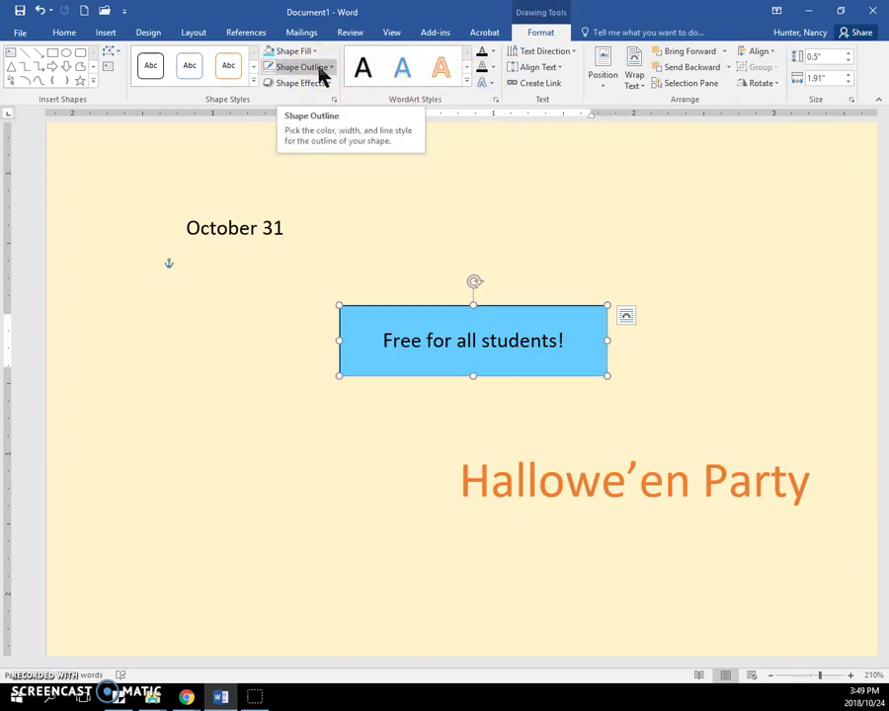
{"action": "left_click", "coordinate": [320, 73]}
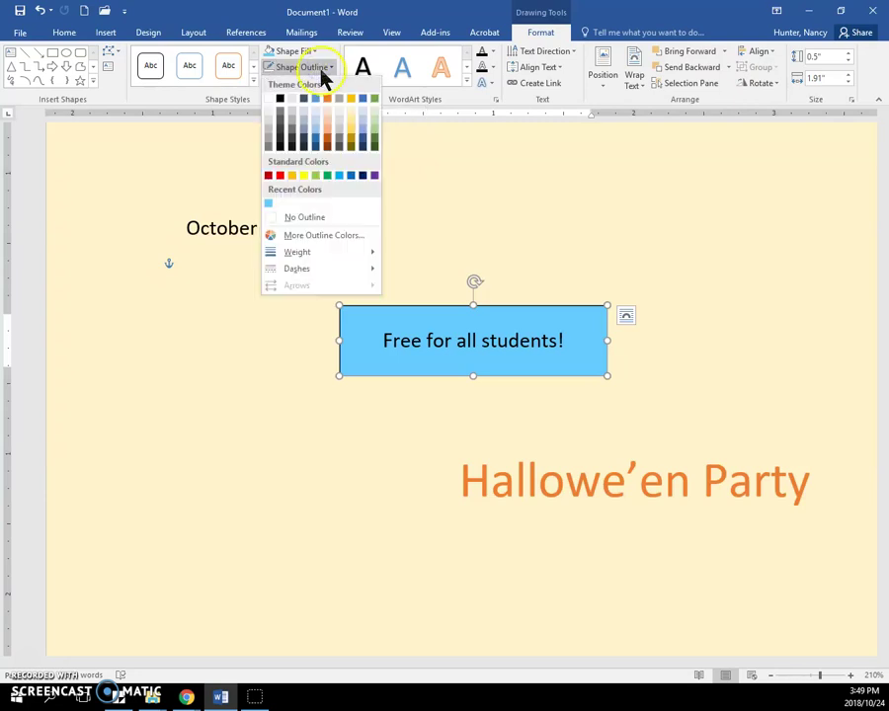
{"action": "mouse_move", "coordinate": [336, 269]}
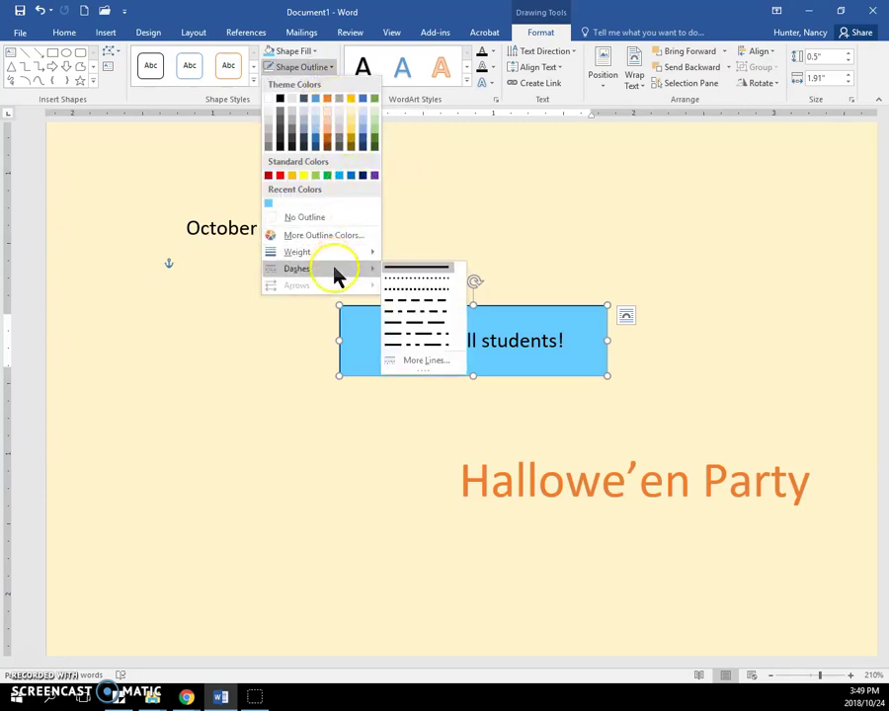
{"action": "left_click", "coordinate": [415, 301]}
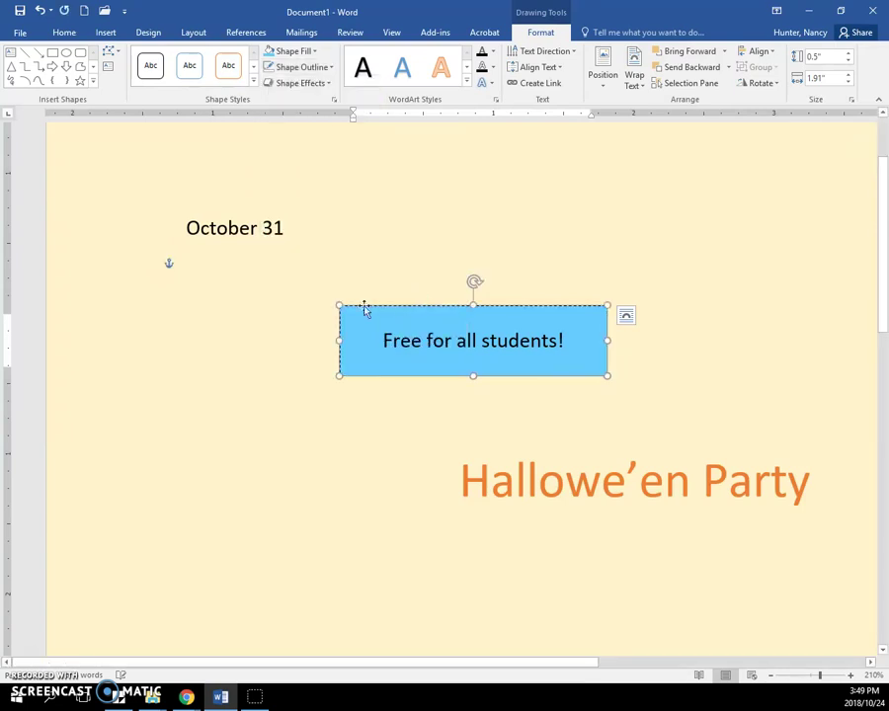
Add an outer drop shadow to the blue box.
{"action": "left_click", "coordinate": [306, 84]}
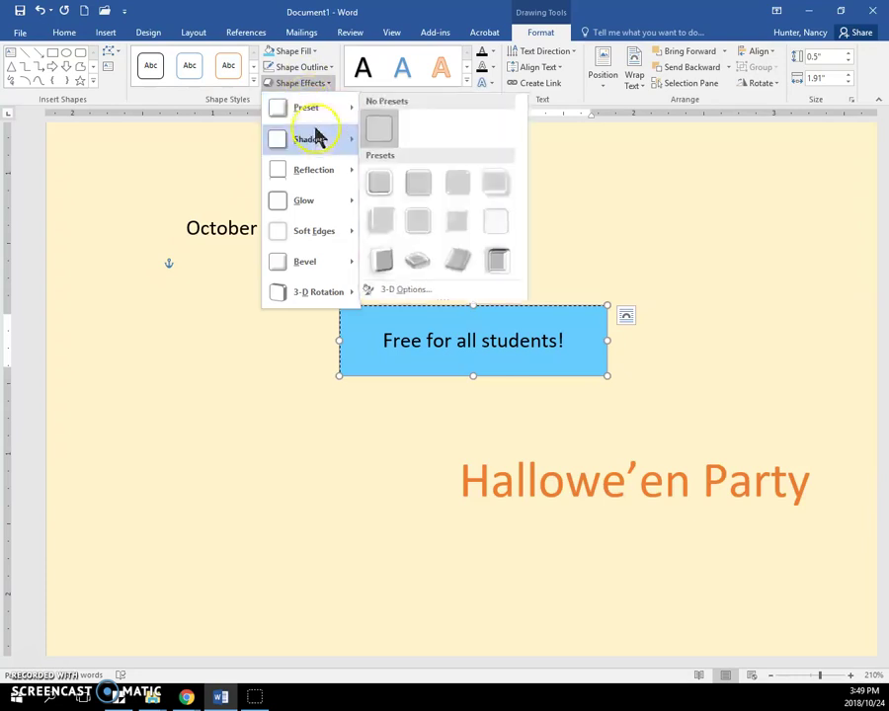
{"action": "mouse_move", "coordinate": [316, 142]}
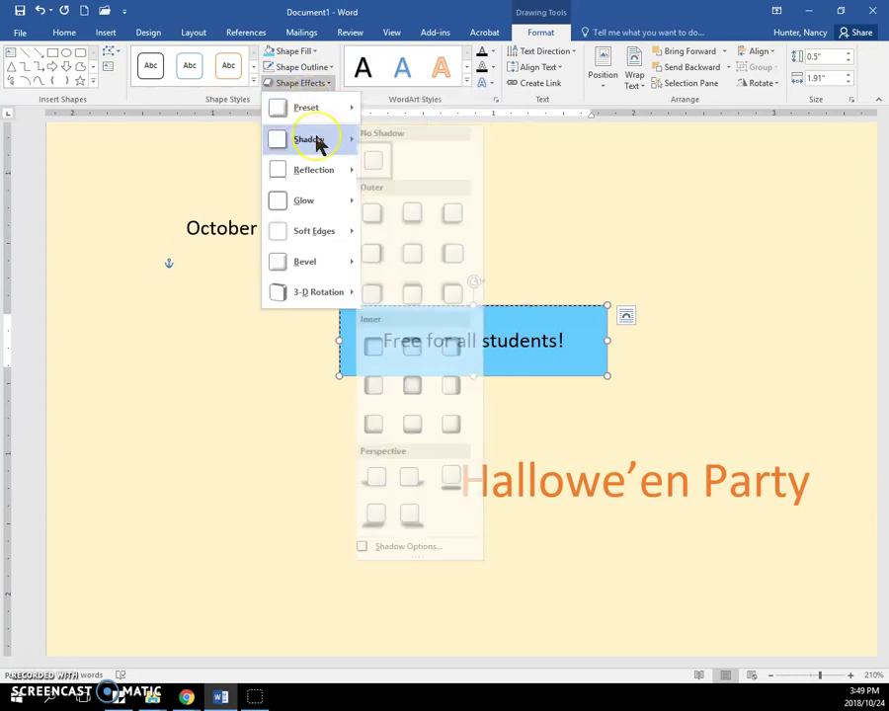
{"action": "left_click", "coordinate": [457, 227]}
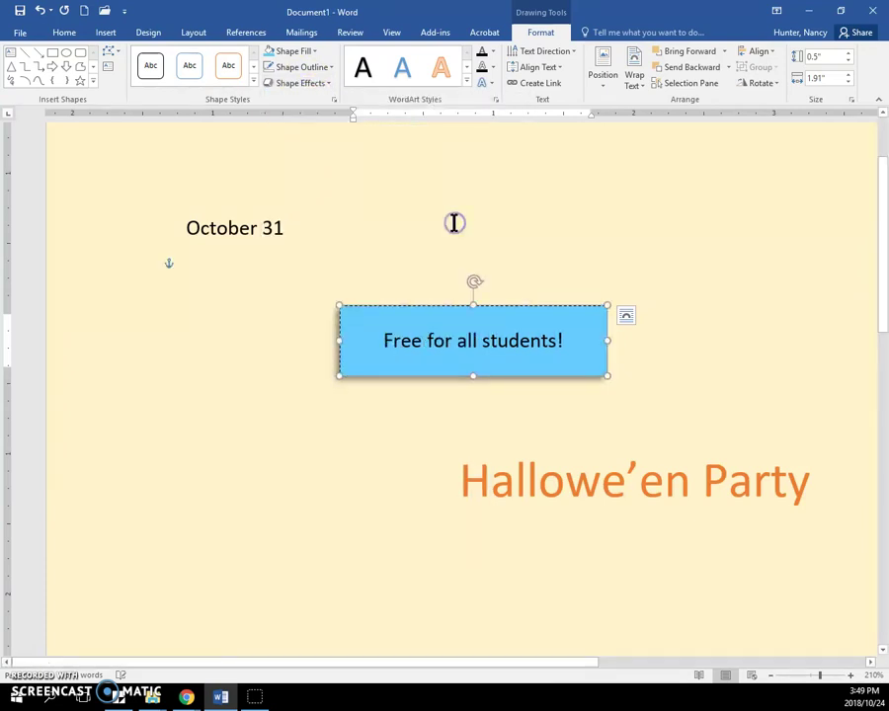
Try a shape effect from the Shape Effects list on the Hallowe'en Party text box.
{"action": "left_click", "coordinate": [442, 447]}
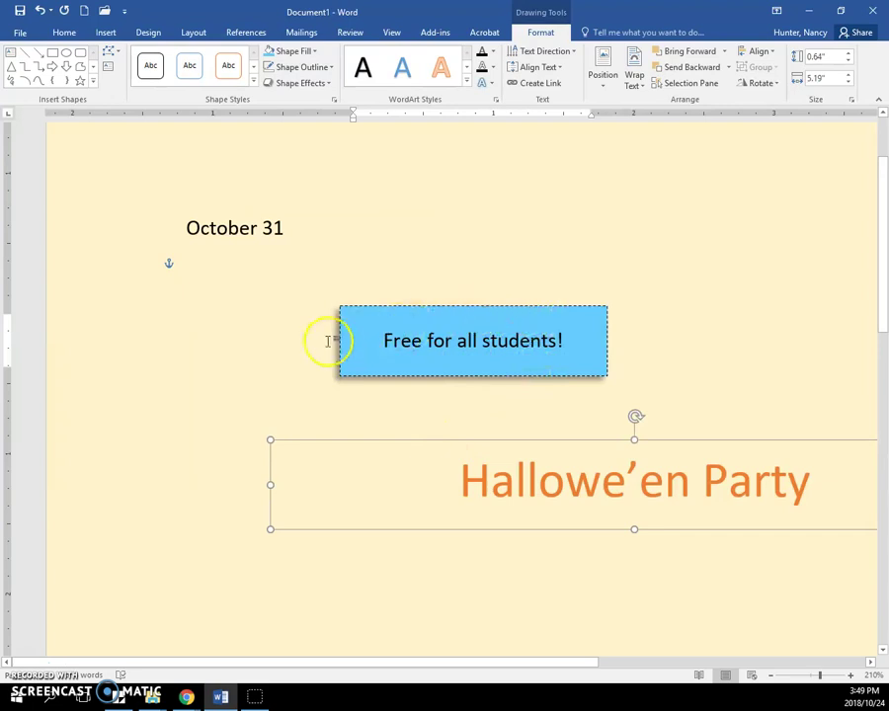
{"action": "left_click", "coordinate": [313, 84]}
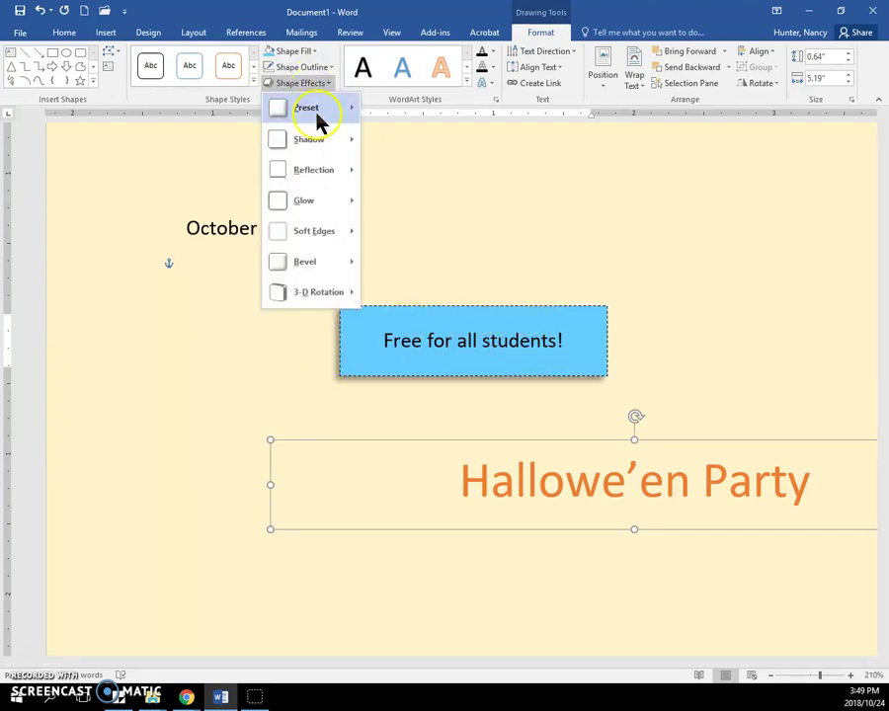
{"action": "mouse_move", "coordinate": [323, 208]}
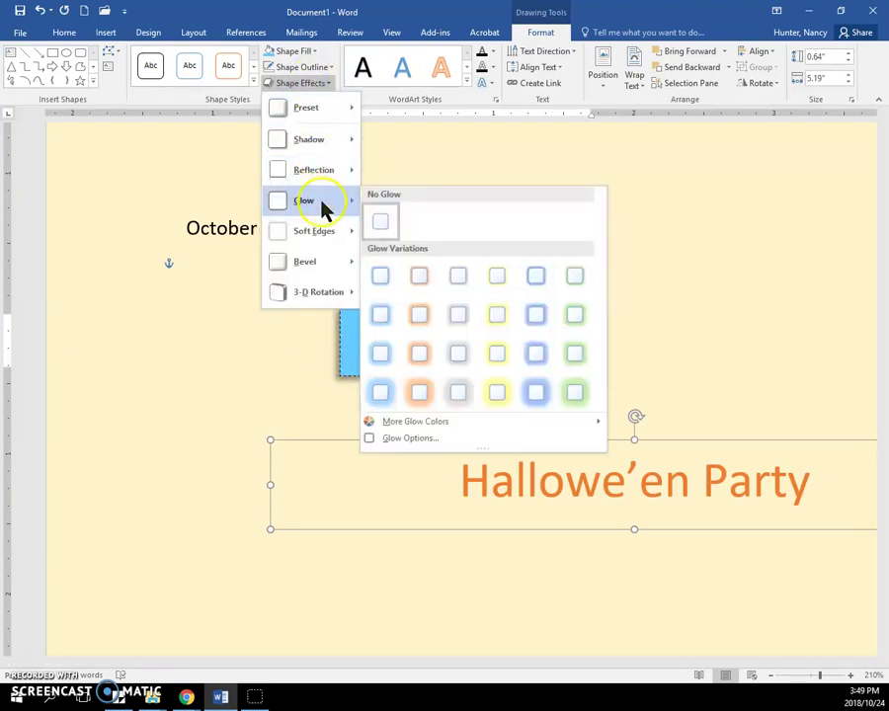
{"action": "left_click", "coordinate": [495, 396]}
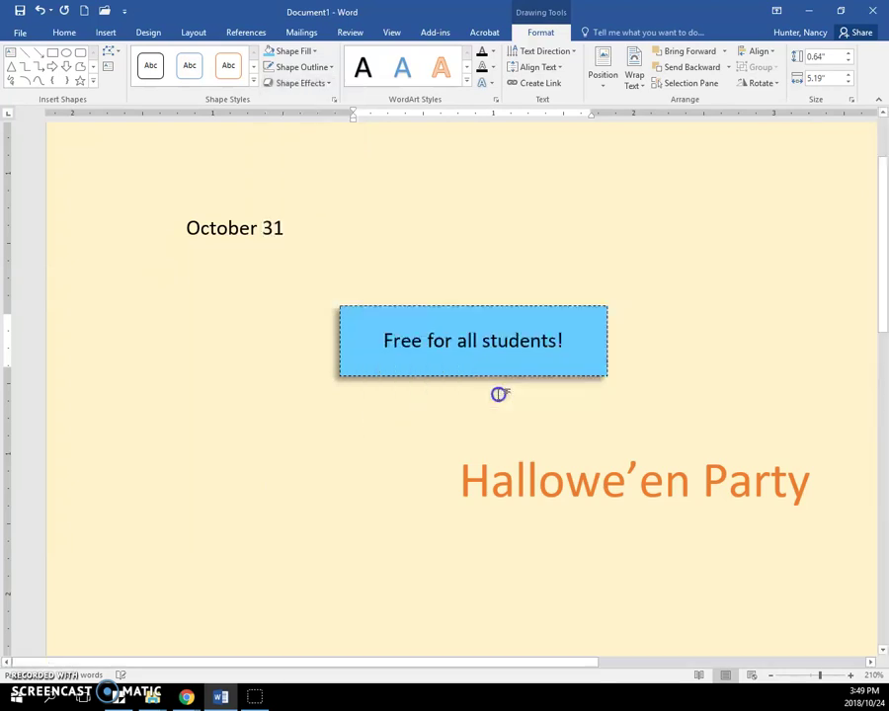
{"action": "left_click", "coordinate": [451, 236]}
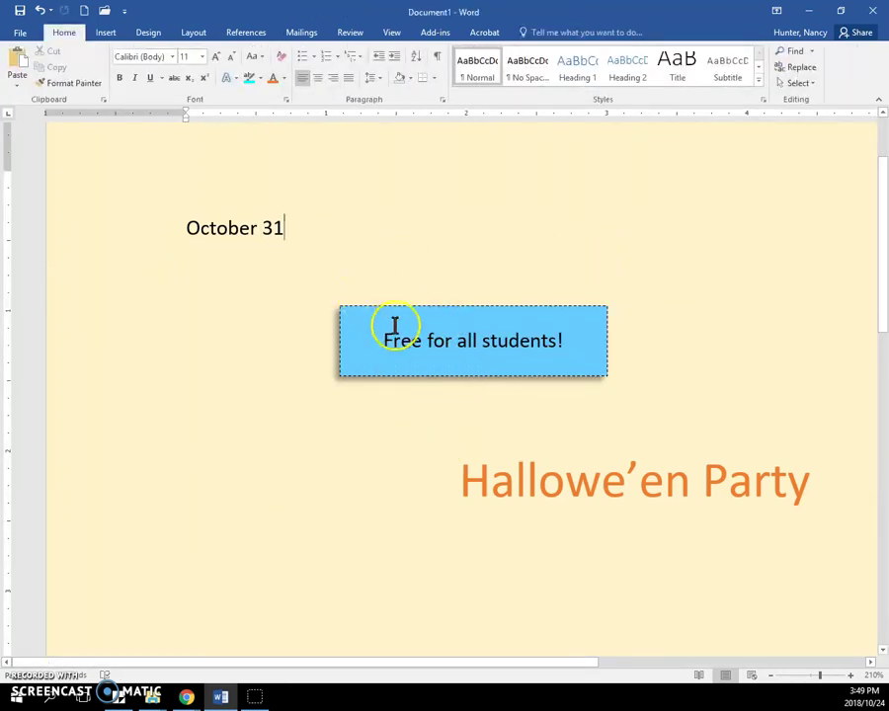
Narrow the Hallowe'en Party box from its left edge and move it left to the margin.
{"action": "left_click", "coordinate": [598, 481]}
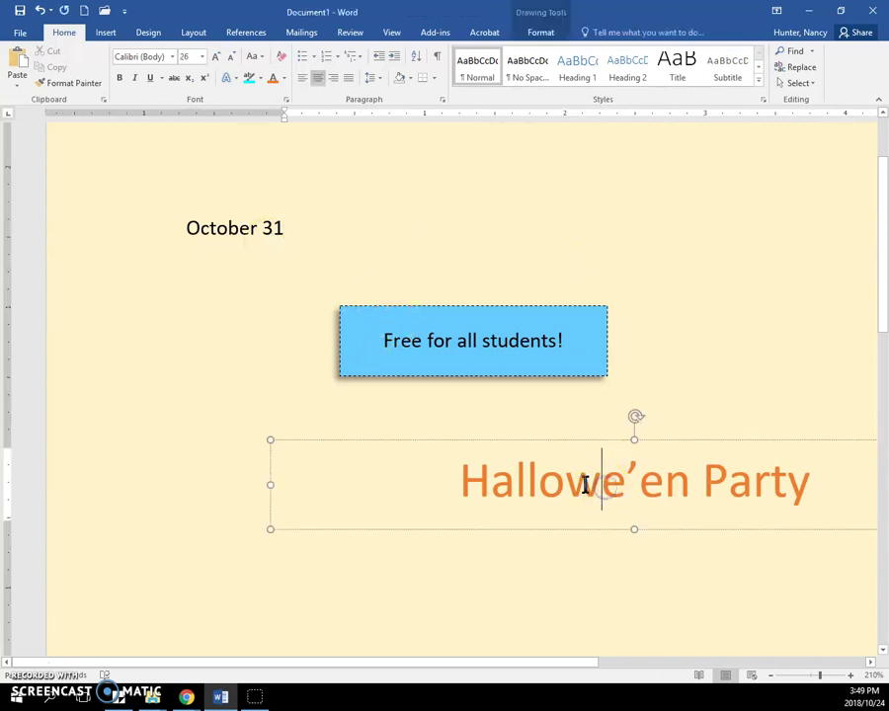
{"action": "left_click_drag", "start_coordinate": [273, 483], "coordinate": [528, 485]}
{"action": "left_click_drag", "start_coordinate": [614, 441], "coordinate": [254, 442]}
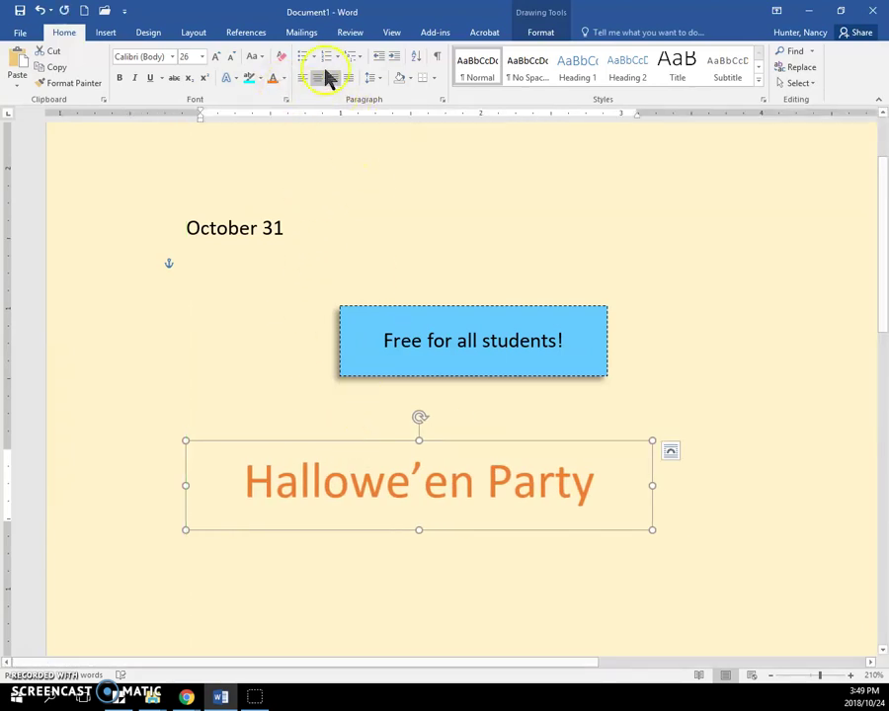
{"action": "left_click", "coordinate": [554, 32]}
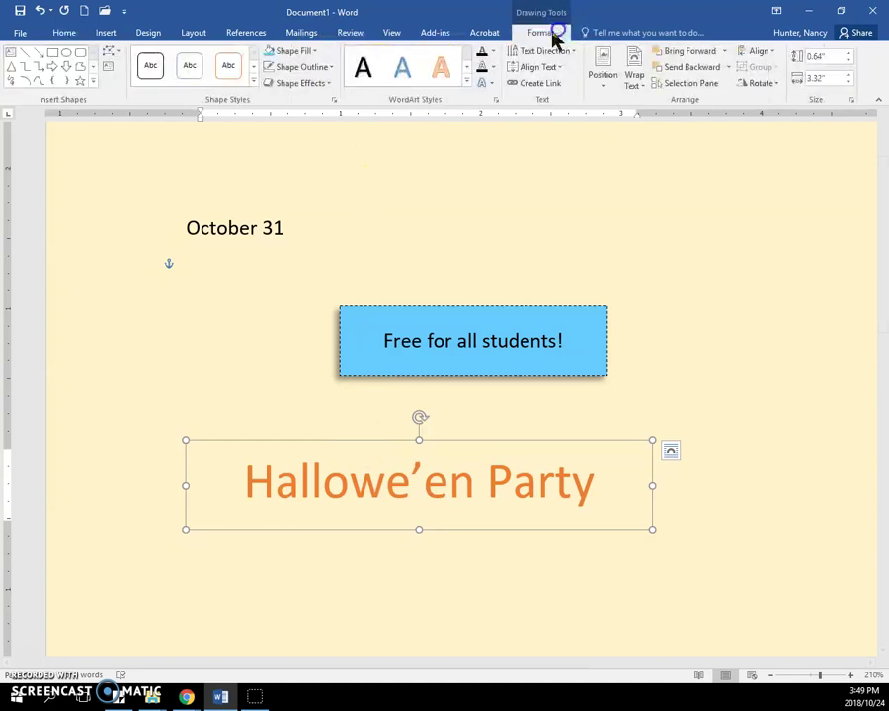
Give the Hallowe'en Party text box a blue glow variation.
{"action": "left_click", "coordinate": [322, 85]}
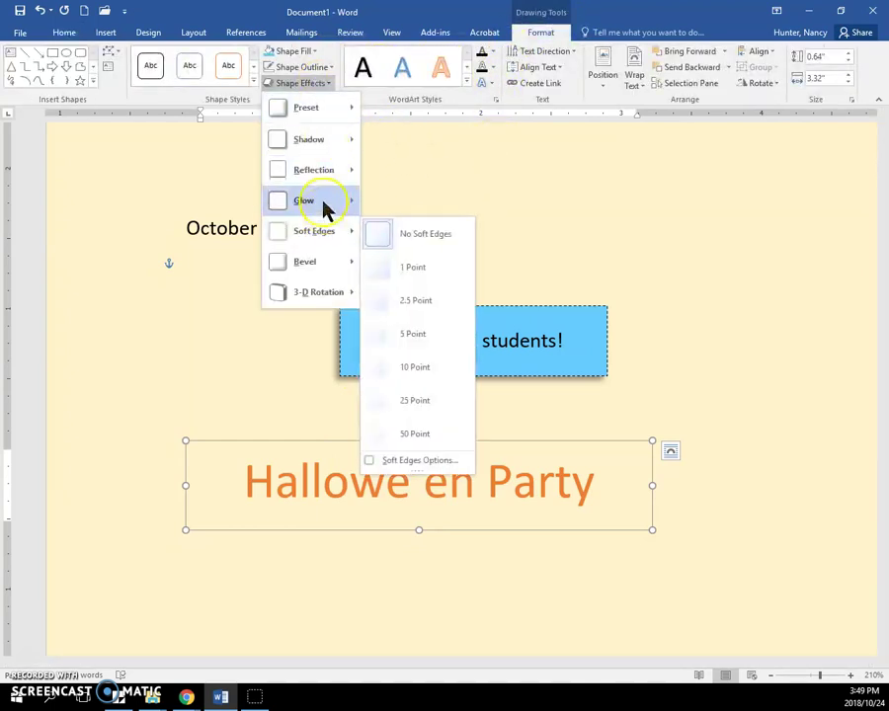
{"action": "mouse_move", "coordinate": [327, 207]}
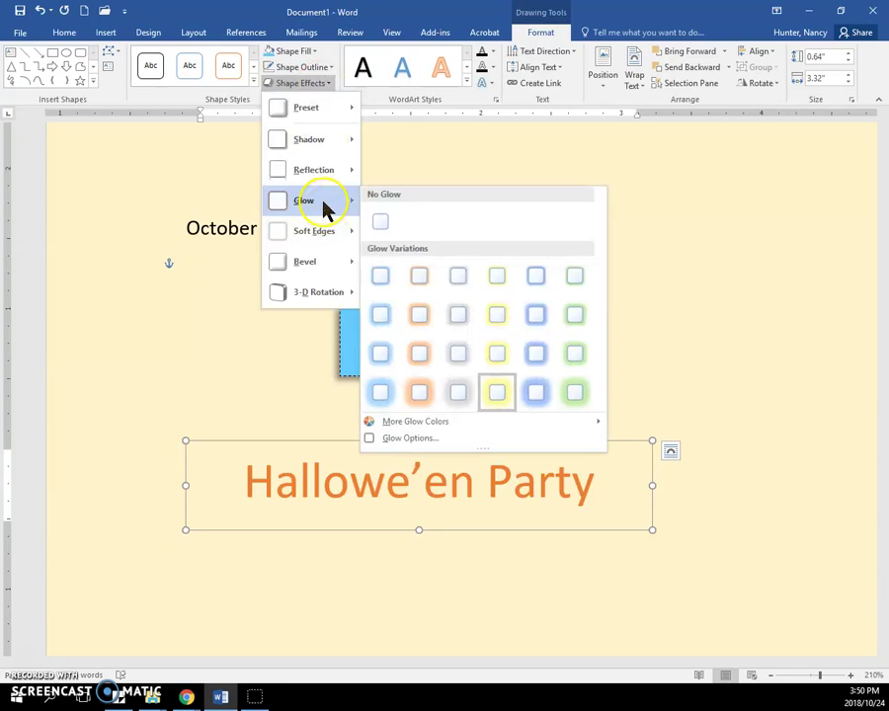
{"action": "left_click", "coordinate": [538, 391]}
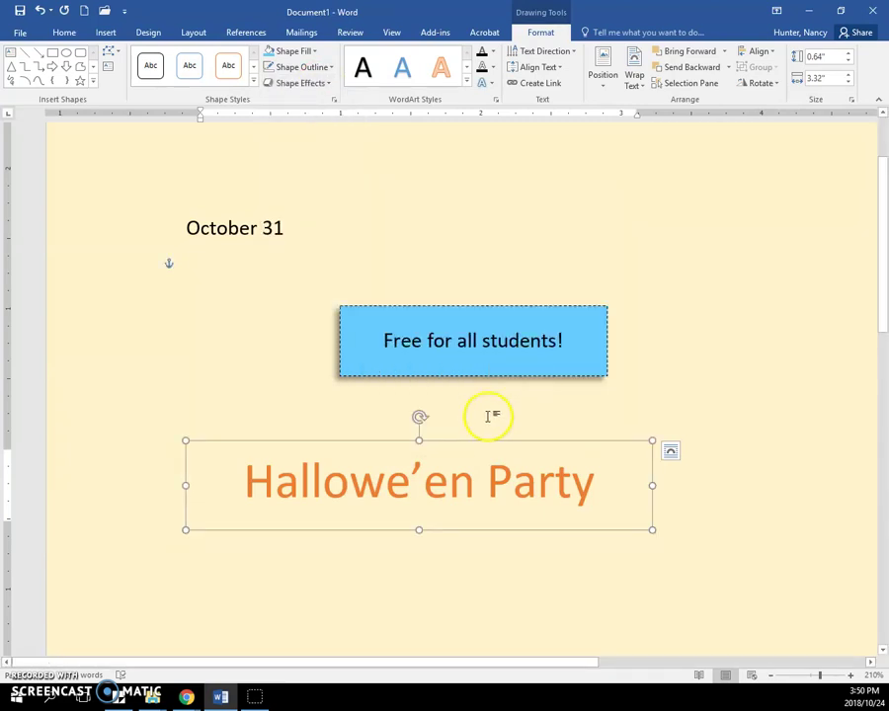
Give the Hallowe'en Party box a green standard-colour outline from the mini toolbar.
{"action": "right_click", "coordinate": [513, 445]}
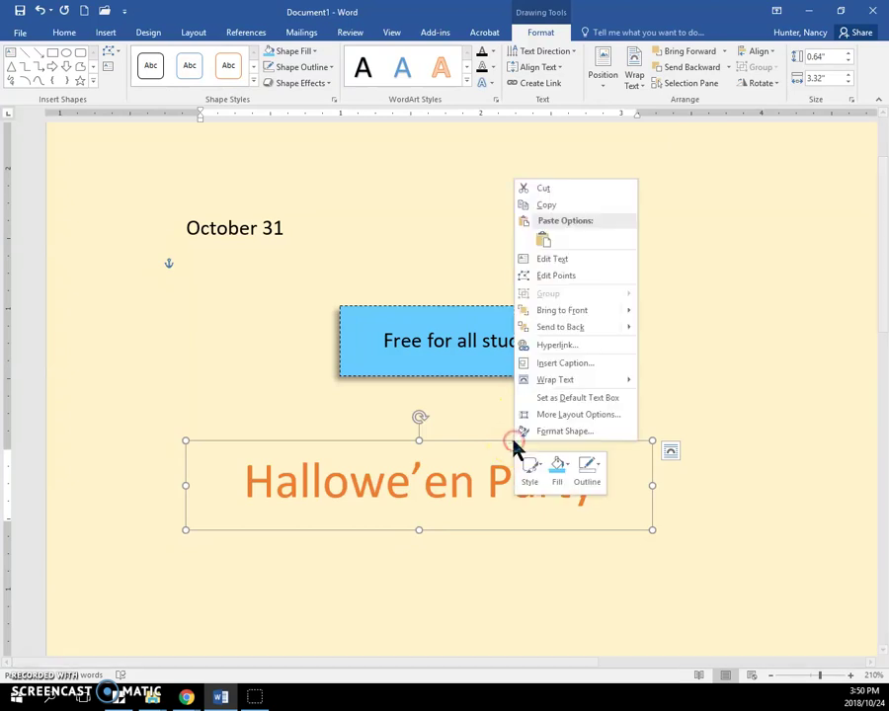
{"action": "left_click", "coordinate": [587, 466]}
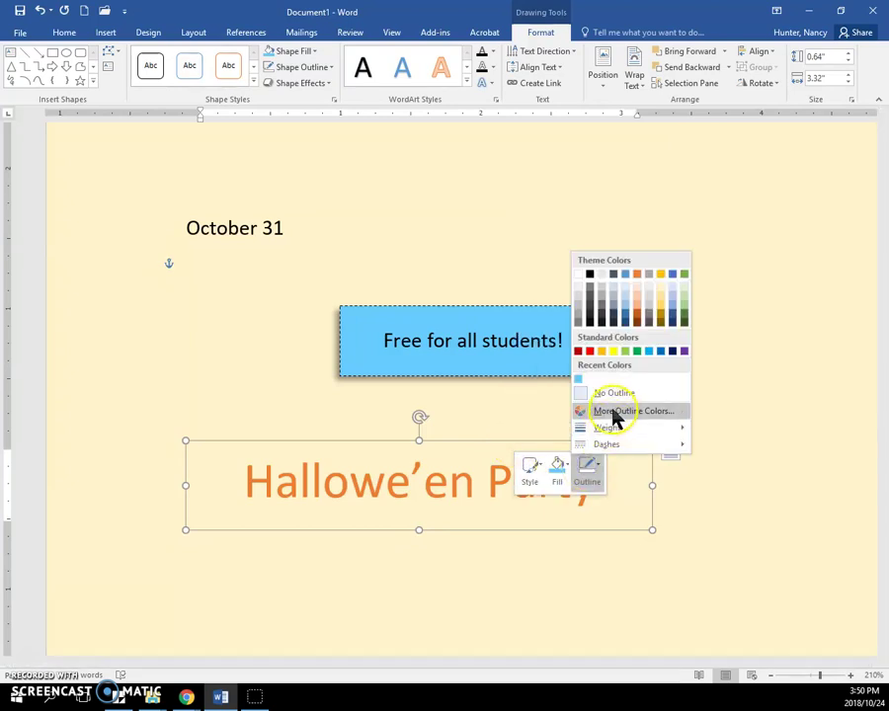
{"action": "left_click", "coordinate": [636, 351]}
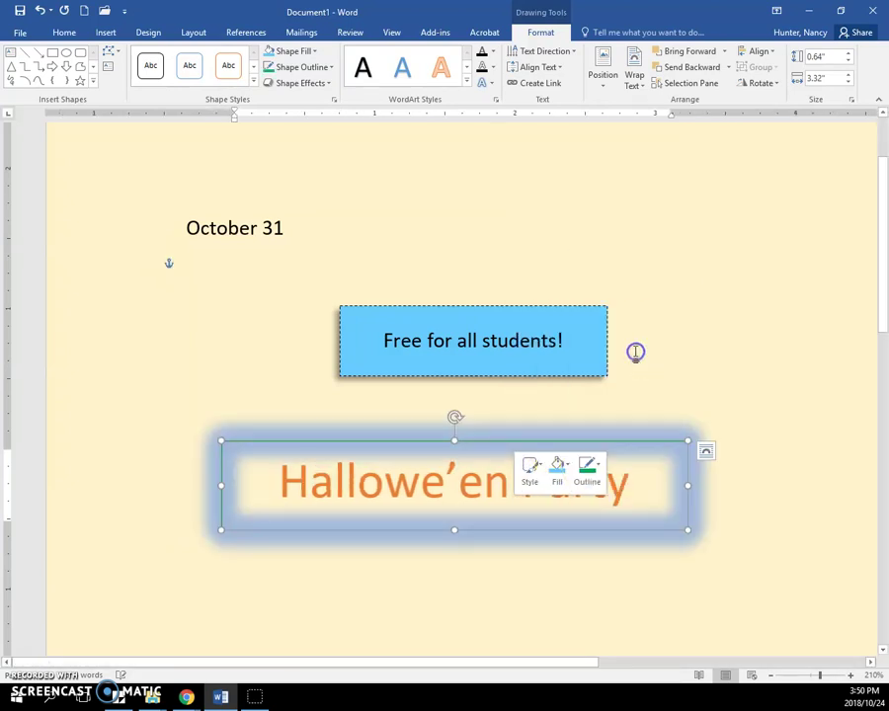
{"action": "left_click", "coordinate": [514, 587]}
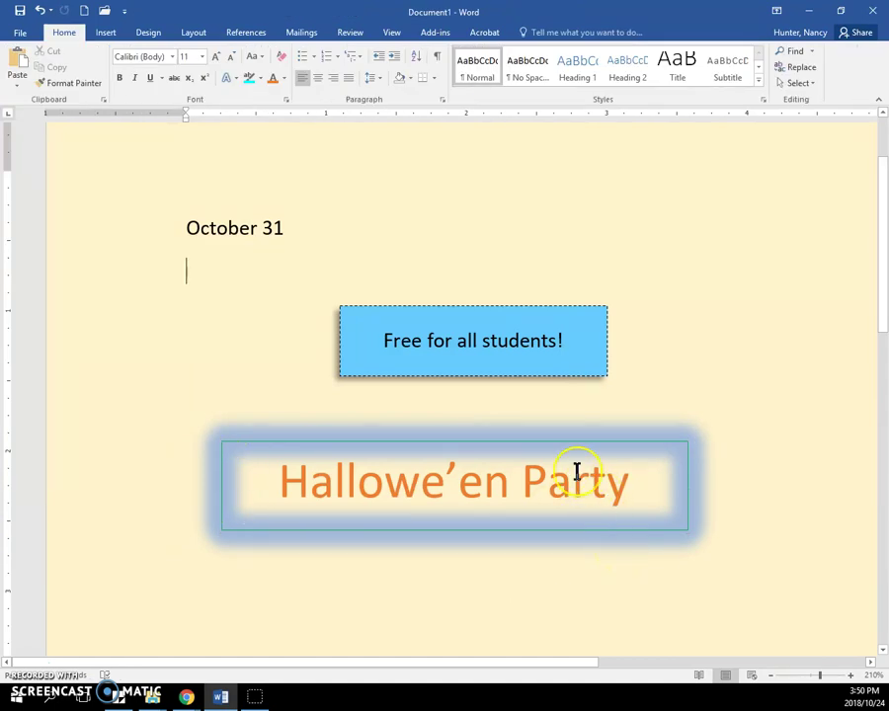
Apply the Cool Slant bevel text effect to the selected 'Hallowe'en Party' title text.
{"action": "left_click", "coordinate": [538, 474]}
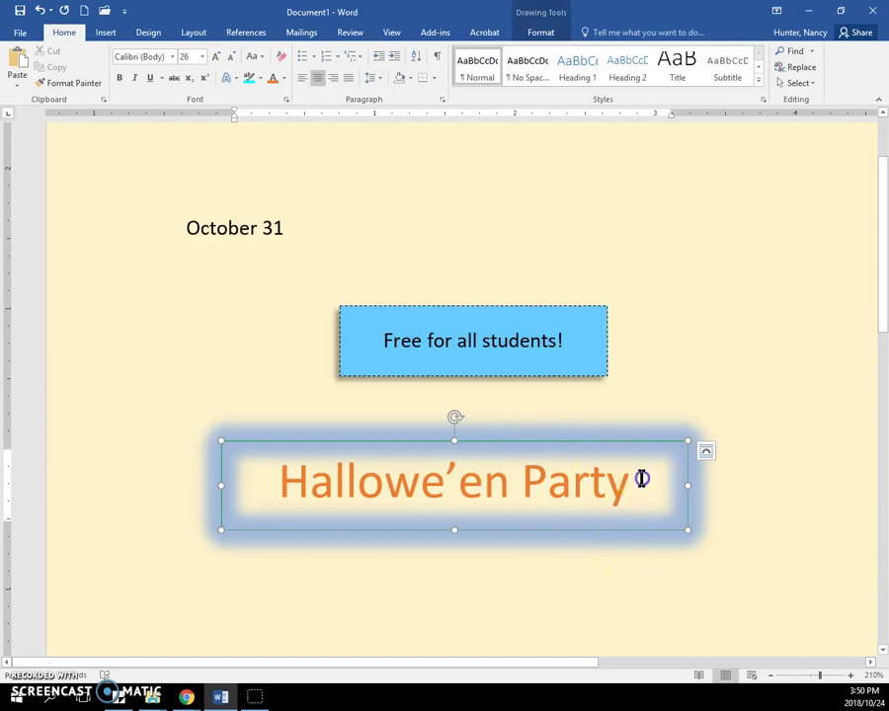
{"action": "left_click_drag", "start_coordinate": [641, 478], "coordinate": [381, 474]}
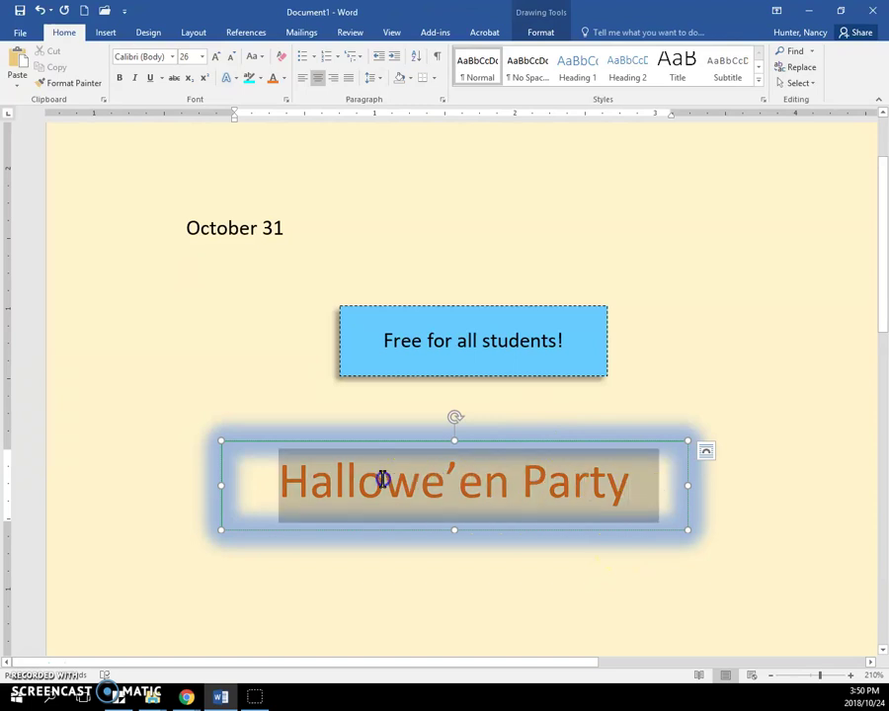
{"action": "left_click", "coordinate": [531, 37]}
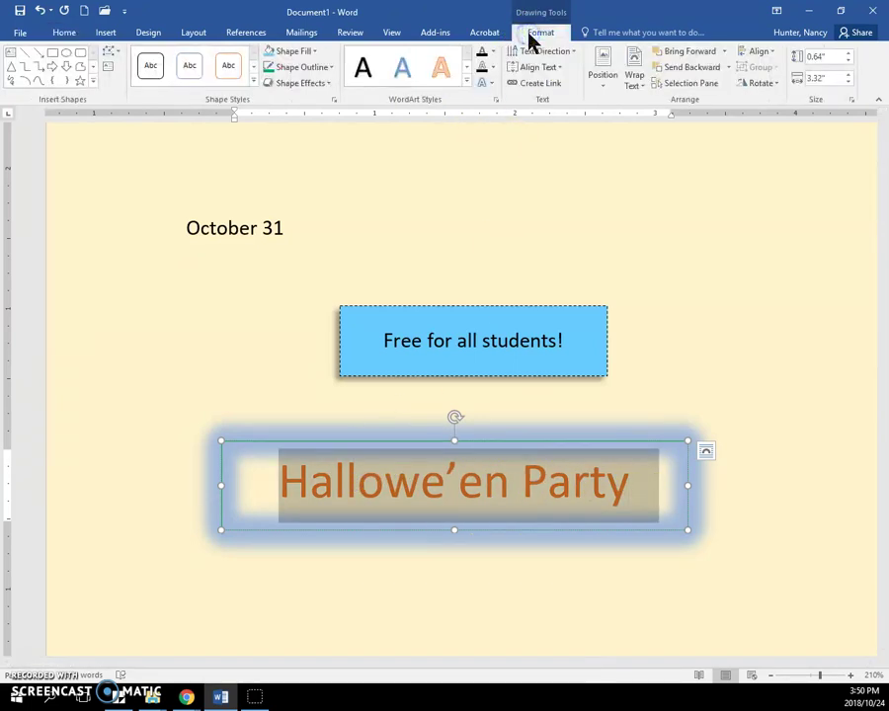
{"action": "left_click", "coordinate": [490, 85]}
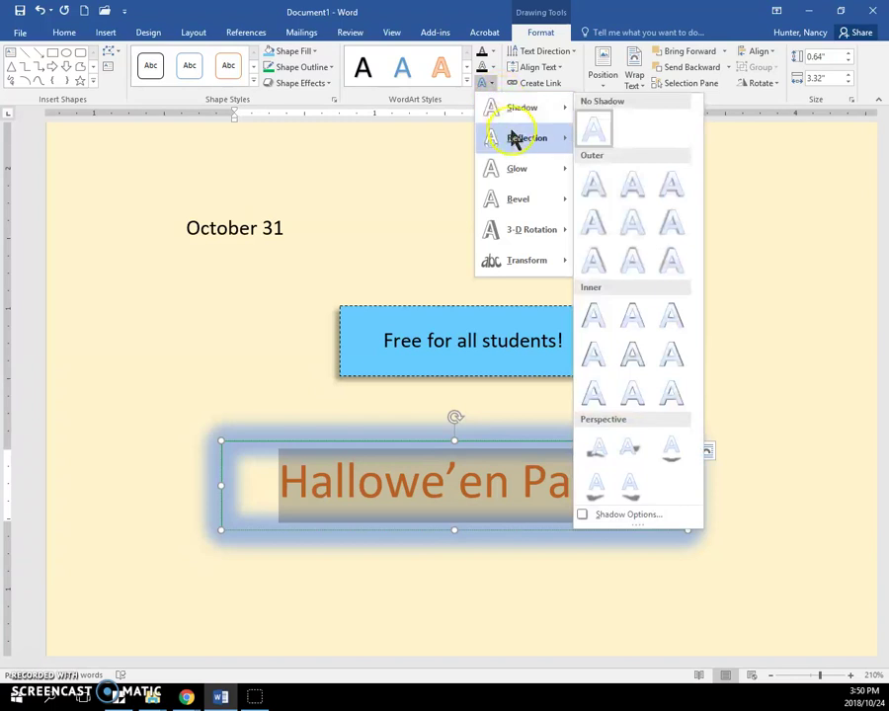
{"action": "mouse_move", "coordinate": [523, 205]}
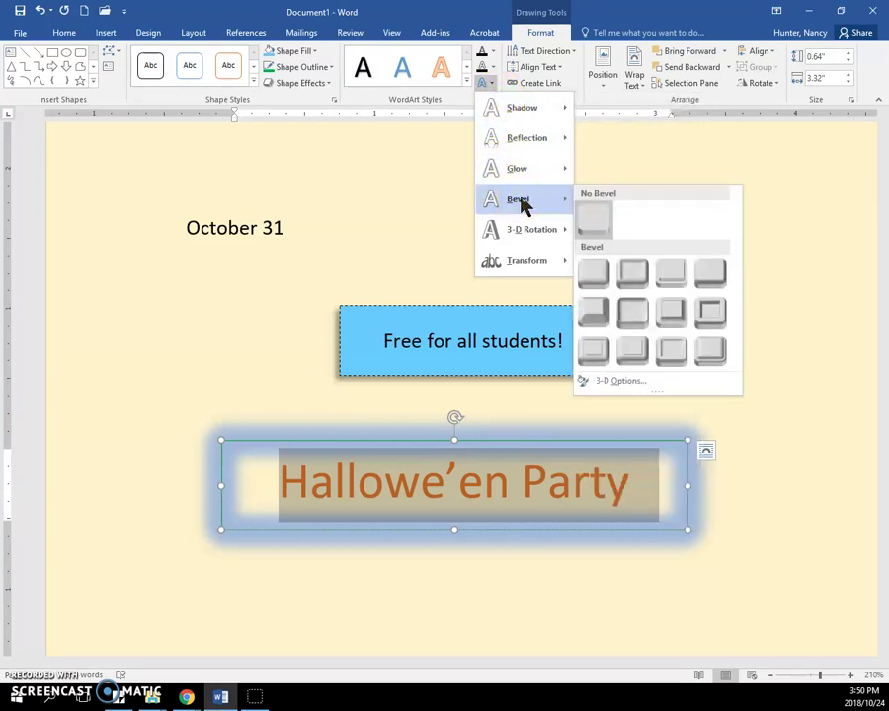
{"action": "left_click", "coordinate": [709, 274]}
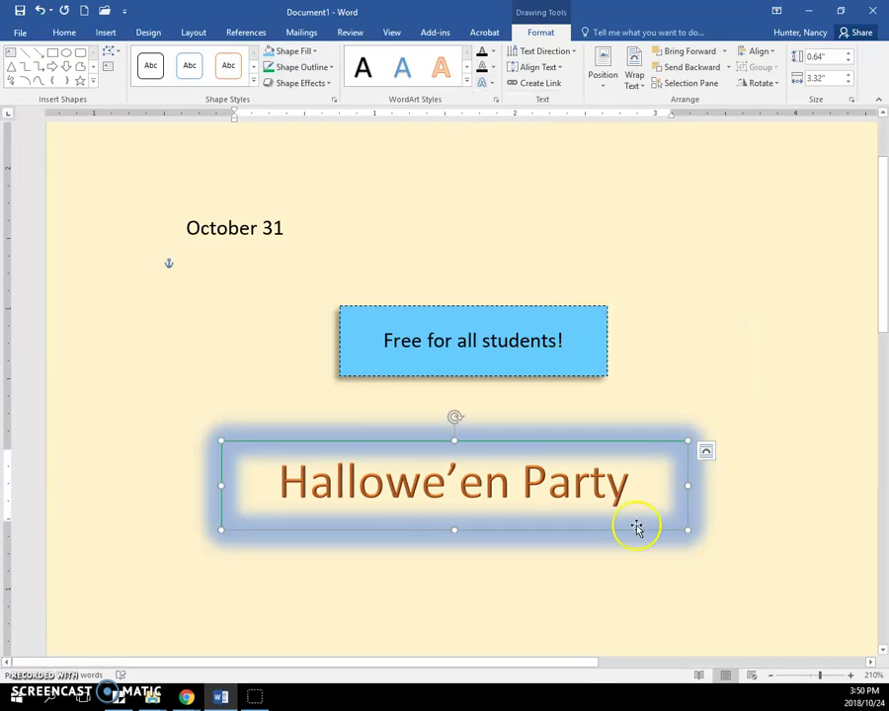
{"action": "left_click", "coordinate": [604, 592]}
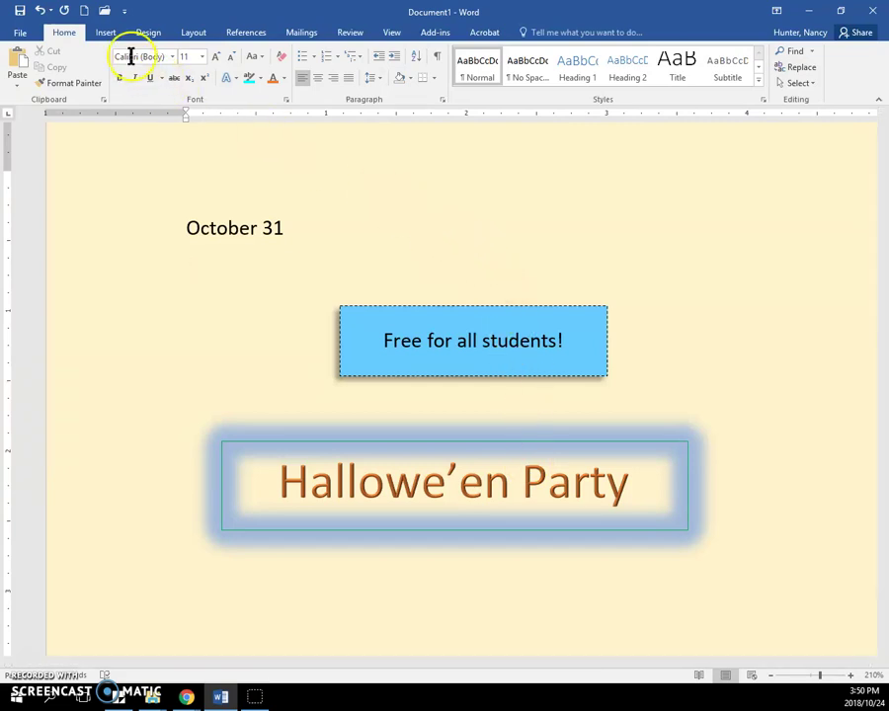
{"action": "left_click", "coordinate": [106, 33]}
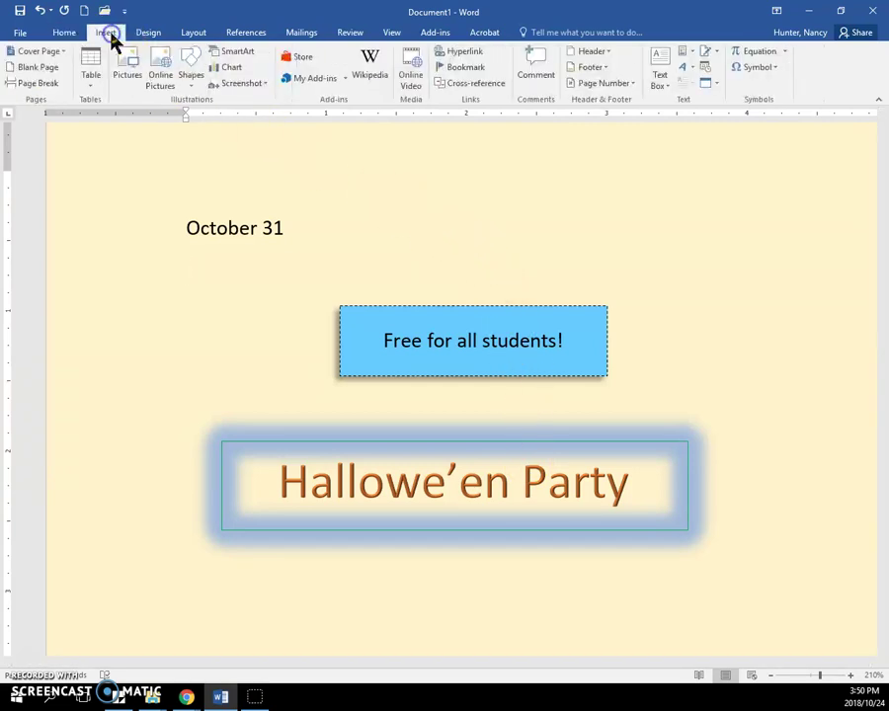
Insert an orange outlined WordArt and move it up beside October 31.
{"action": "left_click", "coordinate": [691, 77]}
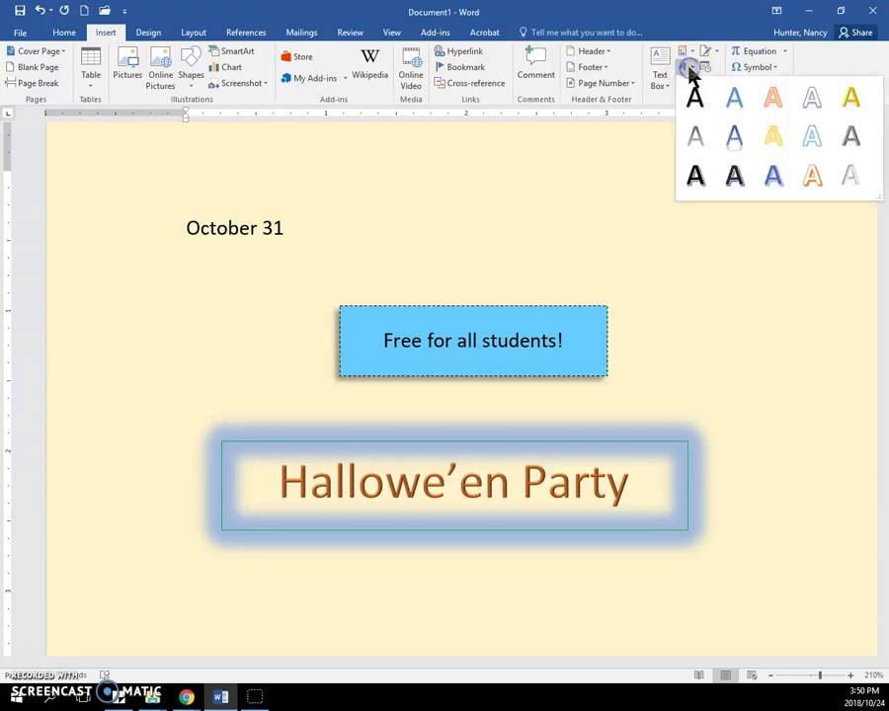
{"action": "left_click", "coordinate": [810, 178]}
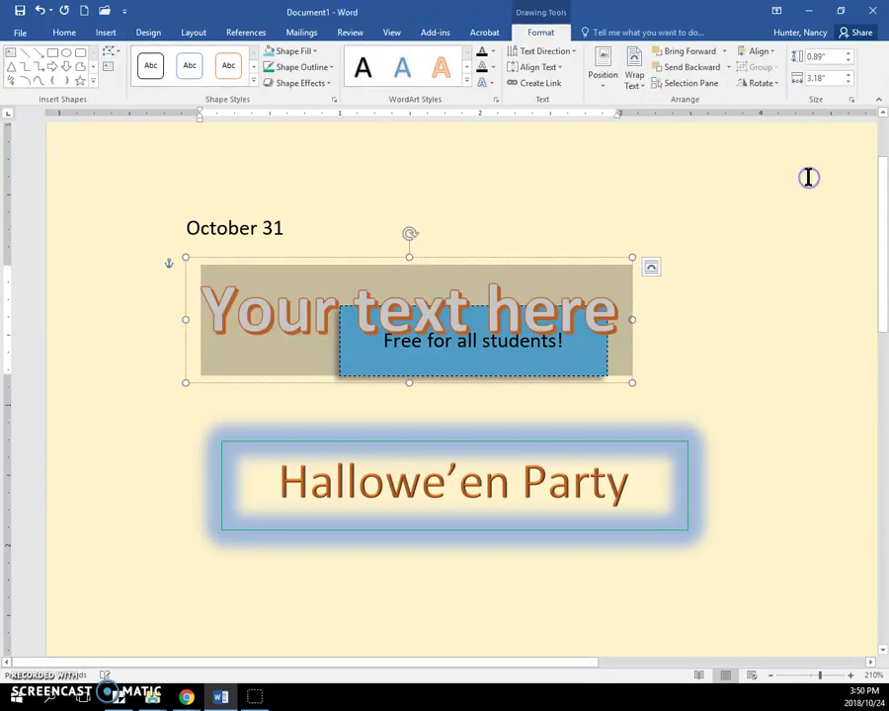
{"action": "left_click", "coordinate": [600, 201]}
{"action": "left_click_drag", "start_coordinate": [601, 201], "coordinate": [683, 175]}
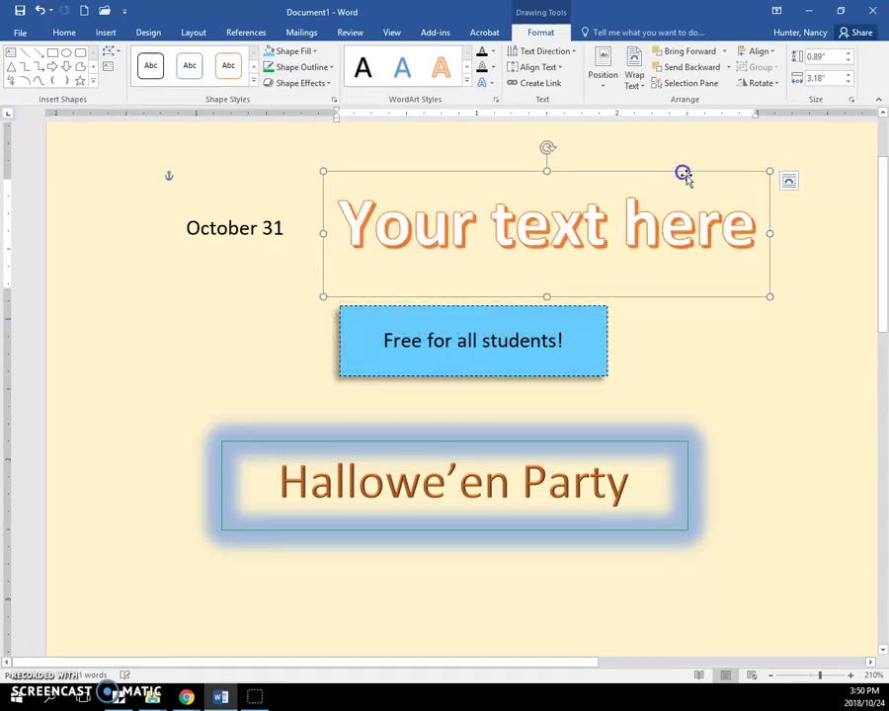
Replace the WordArt placeholder text with 'Dress up to win a prize'.
{"action": "left_click_drag", "start_coordinate": [749, 219], "coordinate": [423, 234]}
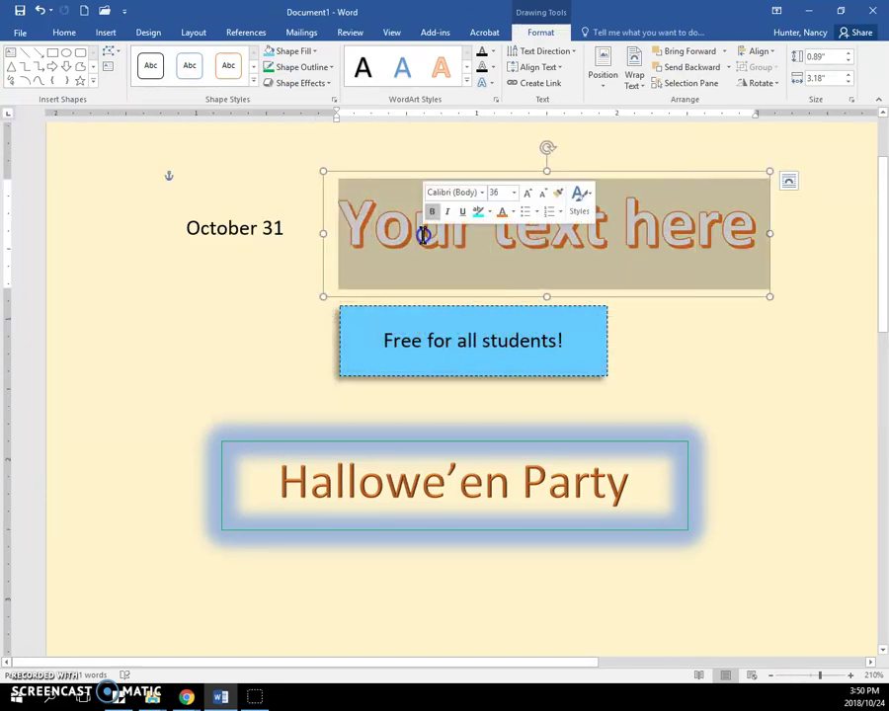
{"action": "type", "text": "Dres"}
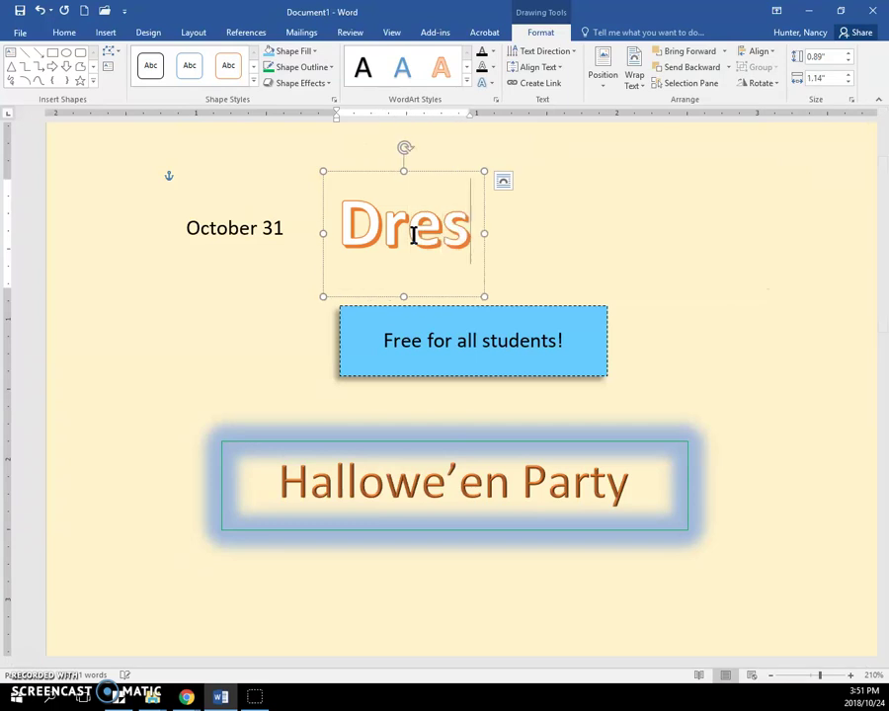
{"action": "type", "text": "s up!"}
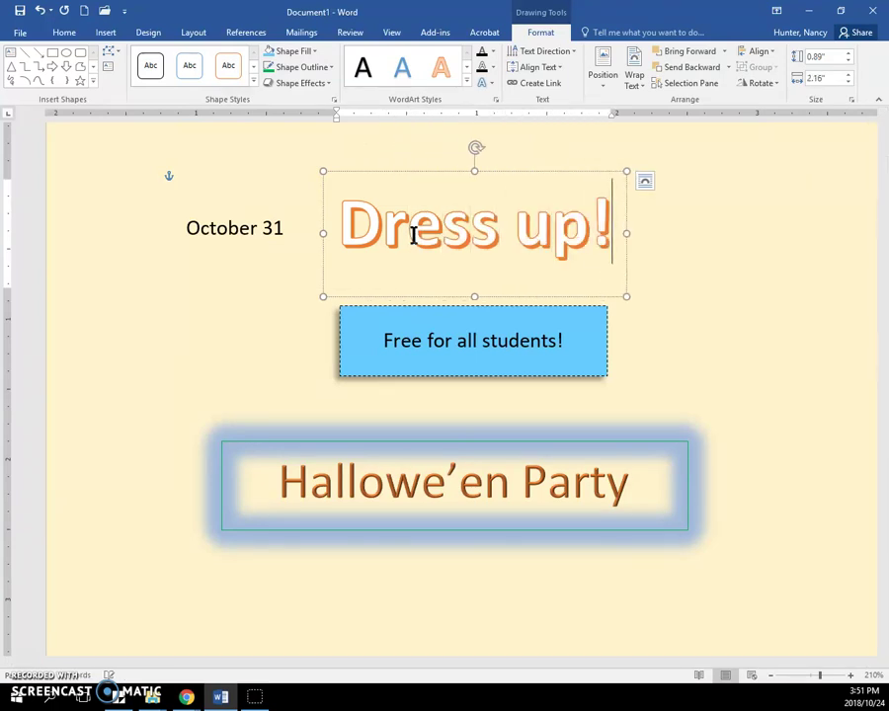
{"action": "key", "text": "BackSpace"}
{"action": "type", "text": "to win"}
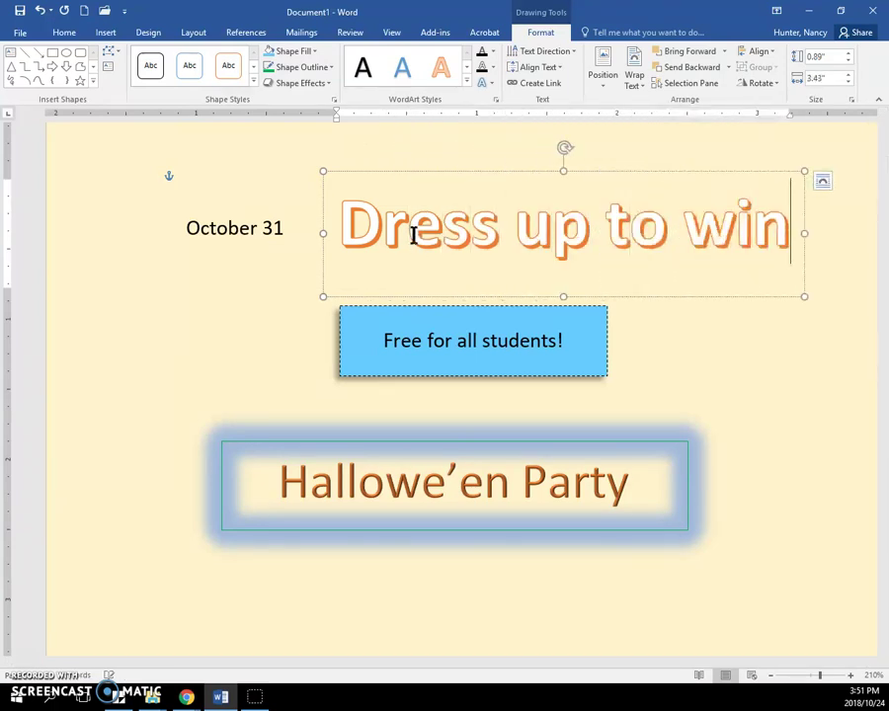
{"action": "type", "text": " a prize"}
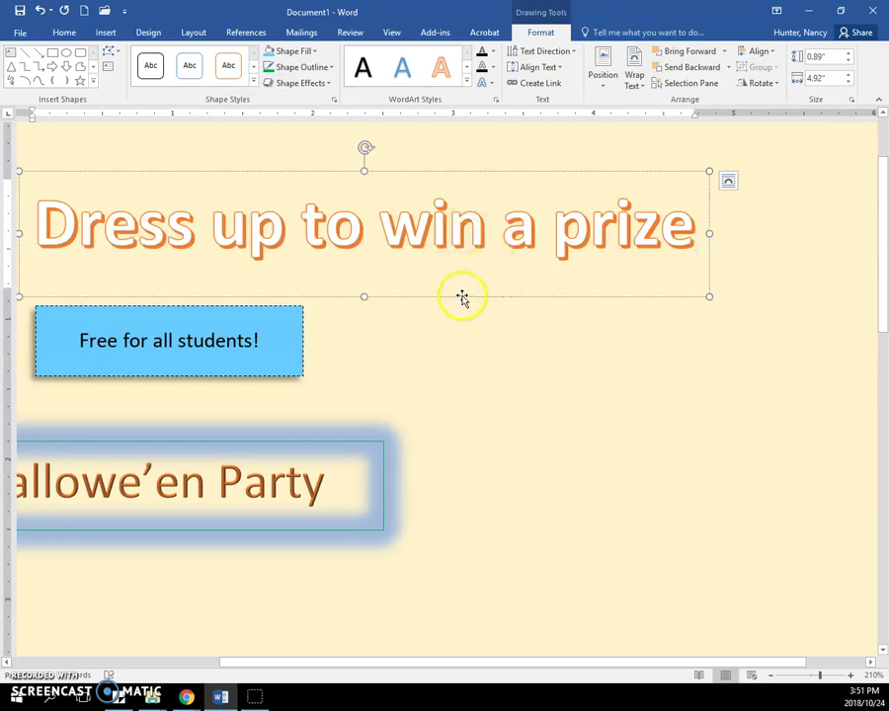
Move the 'Dress up to win a prize' WordArt below the Hallowe'en Party box.
{"action": "left_click_drag", "start_coordinate": [462, 297], "coordinate": [507, 644]}
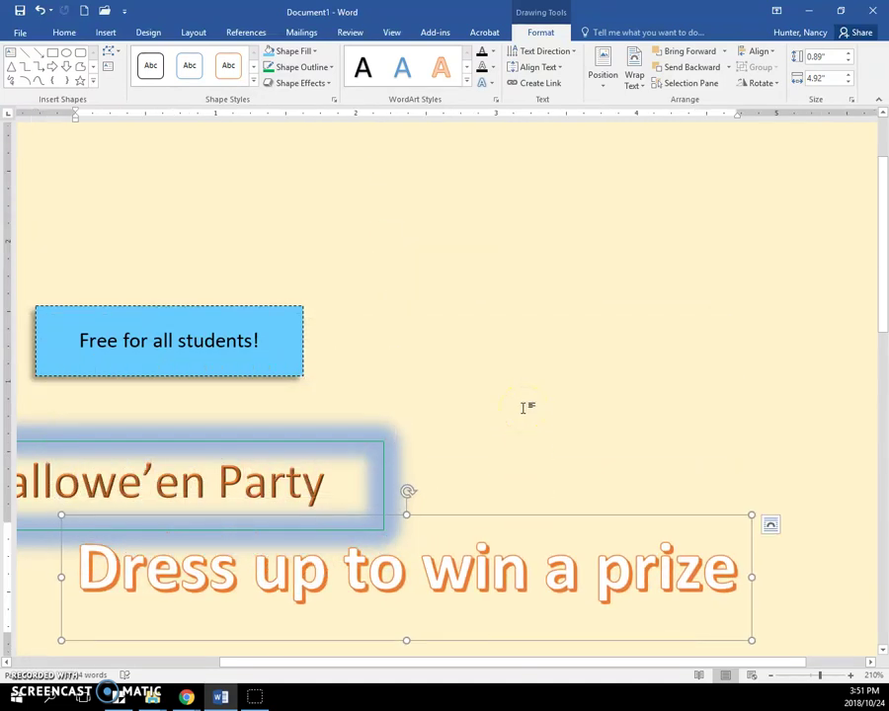
{"action": "scroll", "coordinate": [523, 407], "scroll_direction": "down", "scroll_amount": 4, "text": "ctrl"}
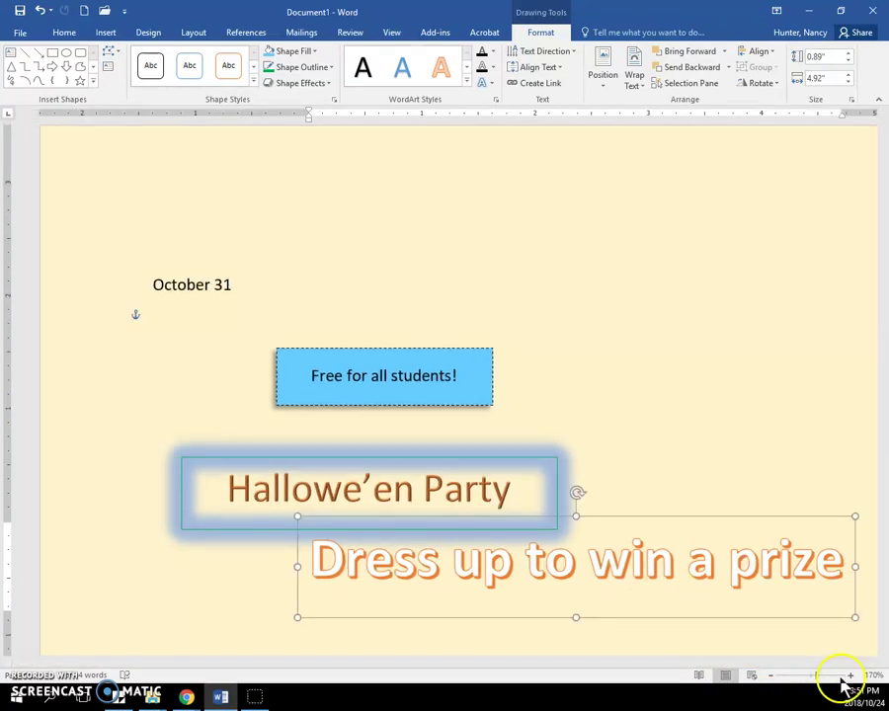
{"action": "left_click", "coordinate": [771, 677]}
{"action": "left_click", "coordinate": [771, 677]}
{"action": "left_click", "coordinate": [771, 677]}
{"action": "left_click", "coordinate": [771, 677]}
{"action": "left_click", "coordinate": [771, 677]}
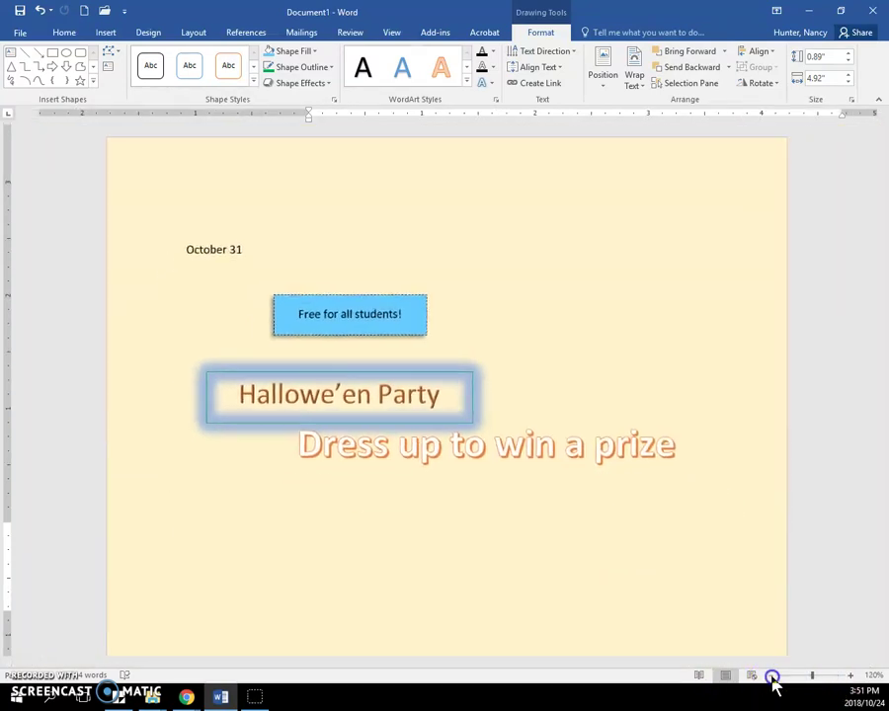
{"action": "left_click", "coordinate": [771, 677]}
{"action": "left_click", "coordinate": [771, 677]}
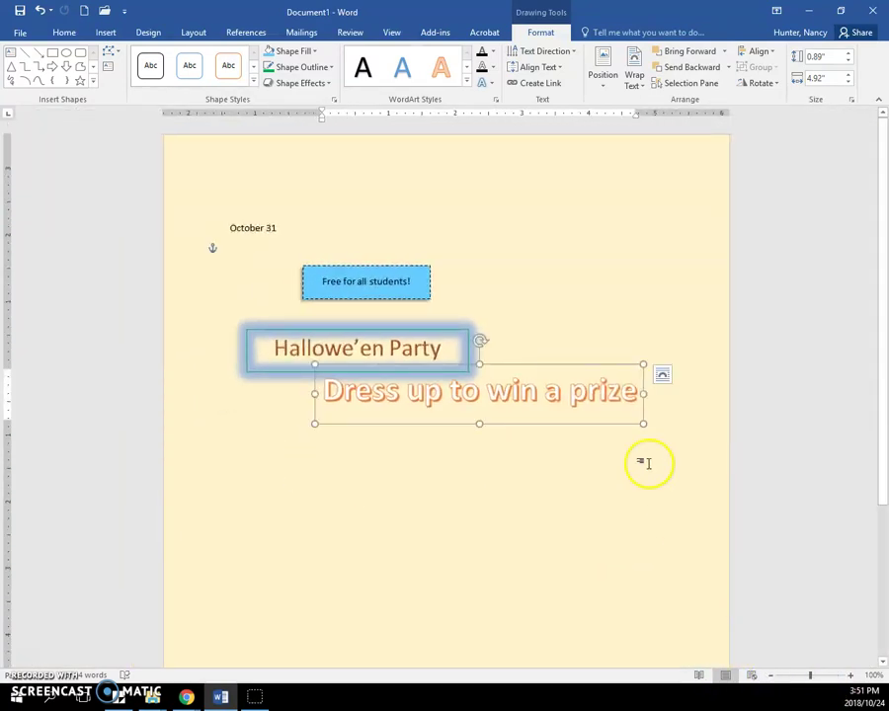
Set the page orientation to landscape.
{"action": "left_click", "coordinate": [193, 36]}
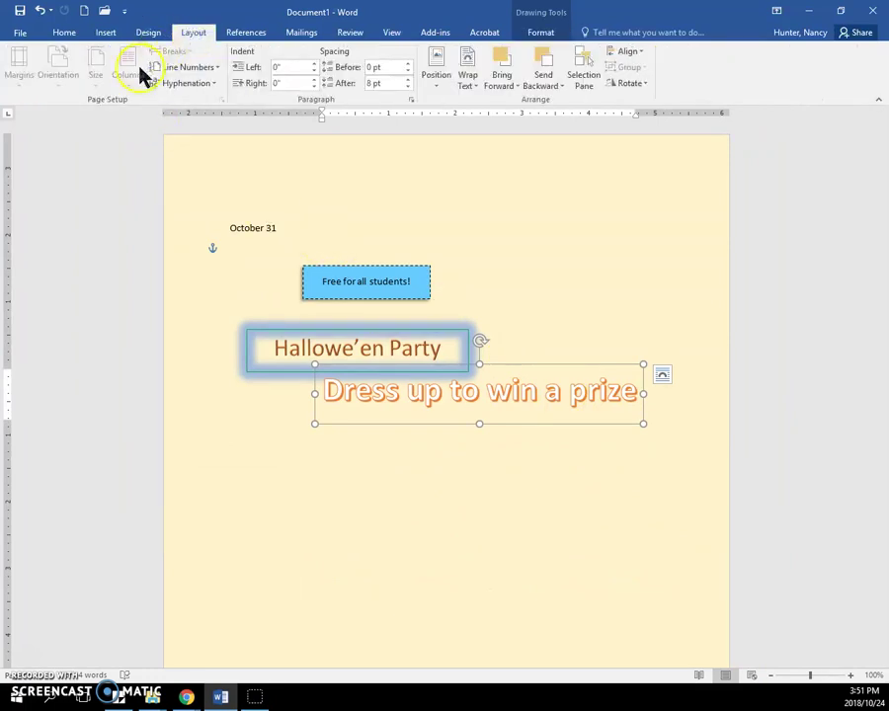
{"action": "left_click", "coordinate": [494, 482]}
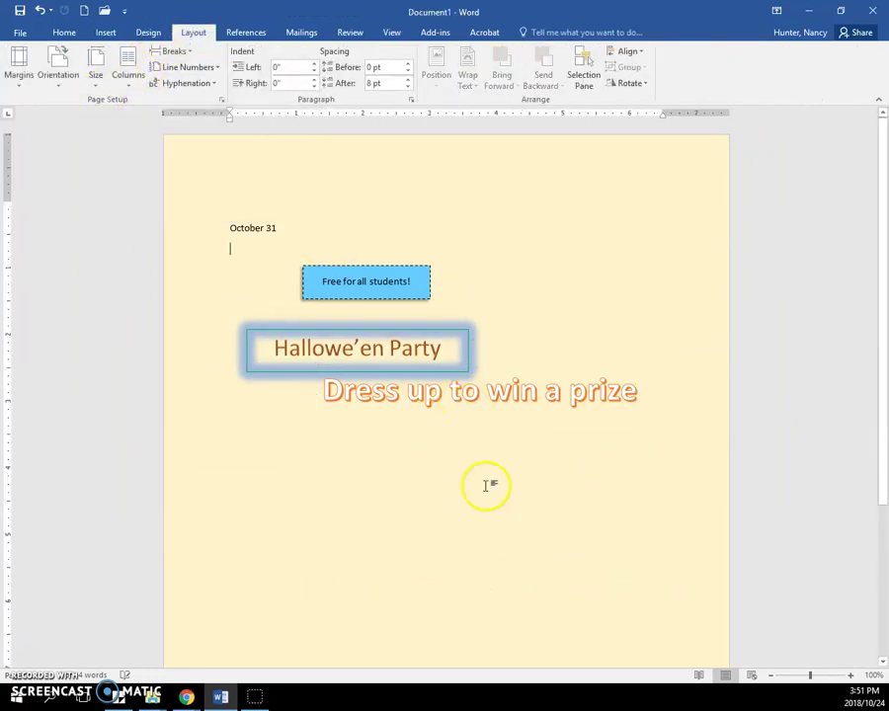
{"action": "left_click", "coordinate": [71, 83]}
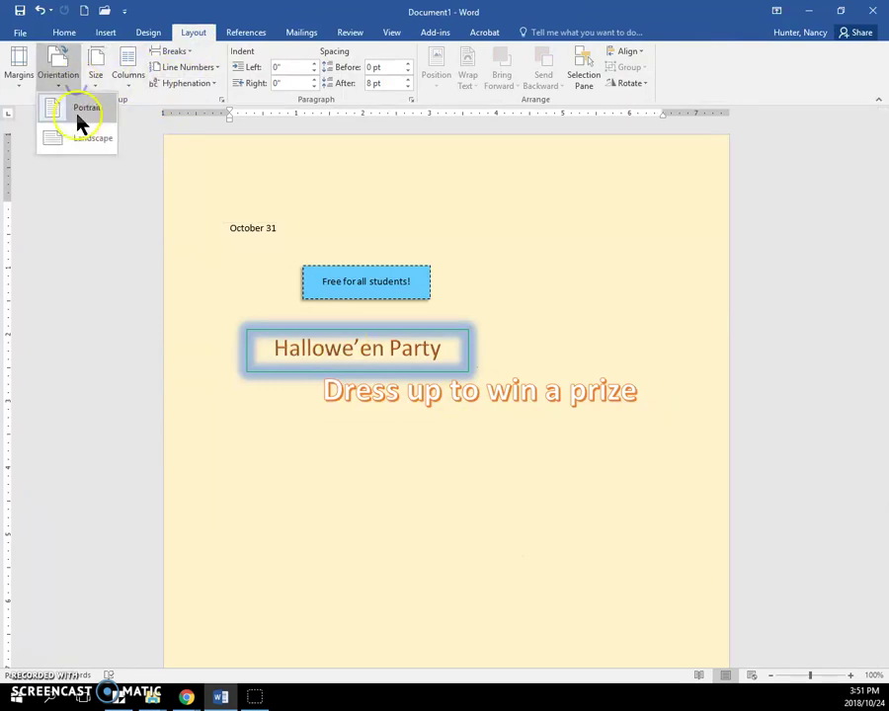
{"action": "left_click", "coordinate": [81, 138]}
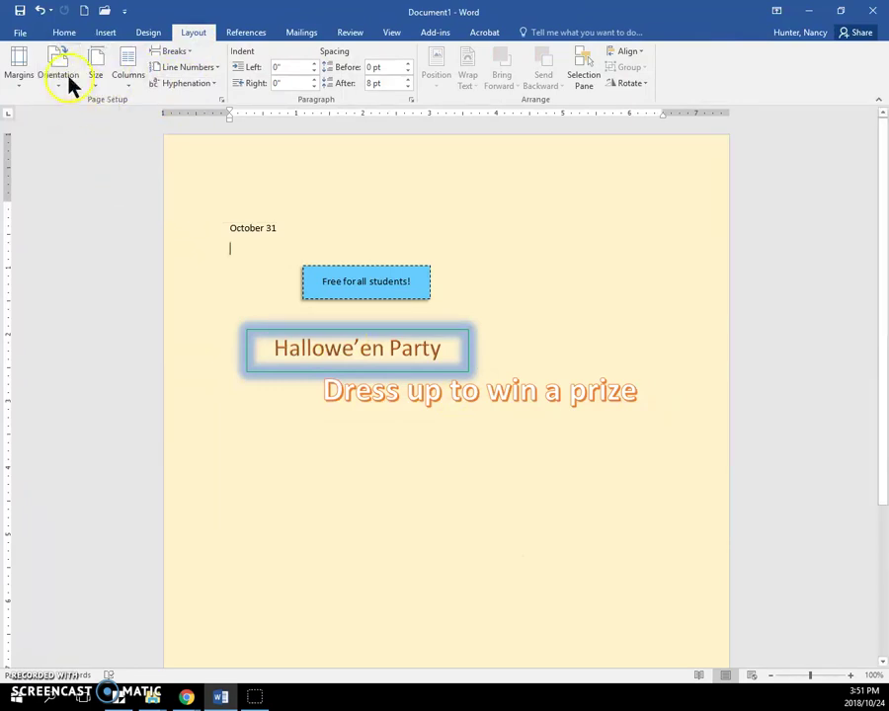
{"action": "left_click", "coordinate": [69, 94]}
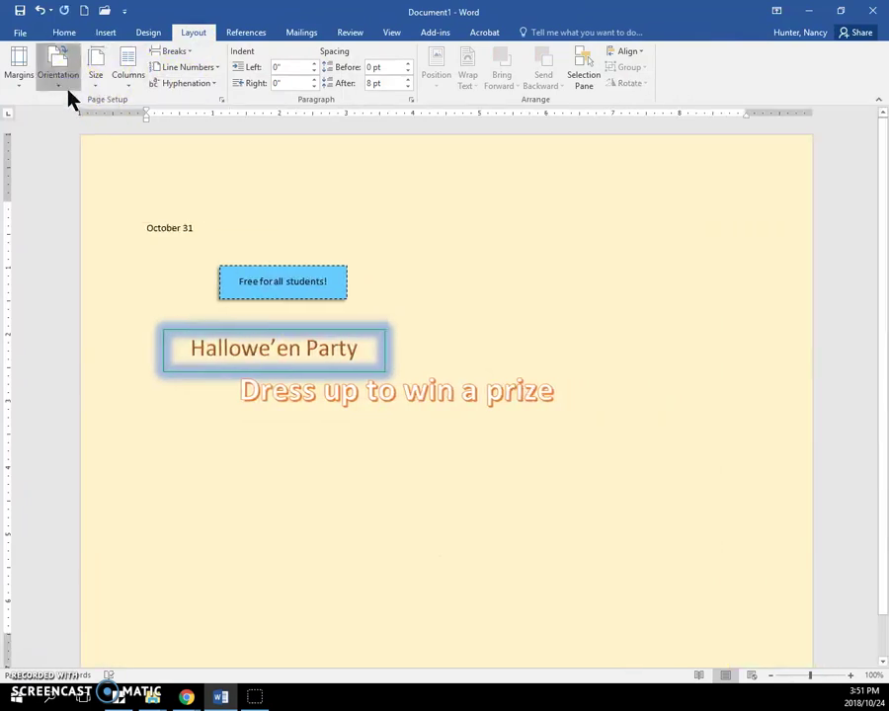
{"action": "left_click", "coordinate": [69, 89]}
{"action": "left_click", "coordinate": [77, 136]}
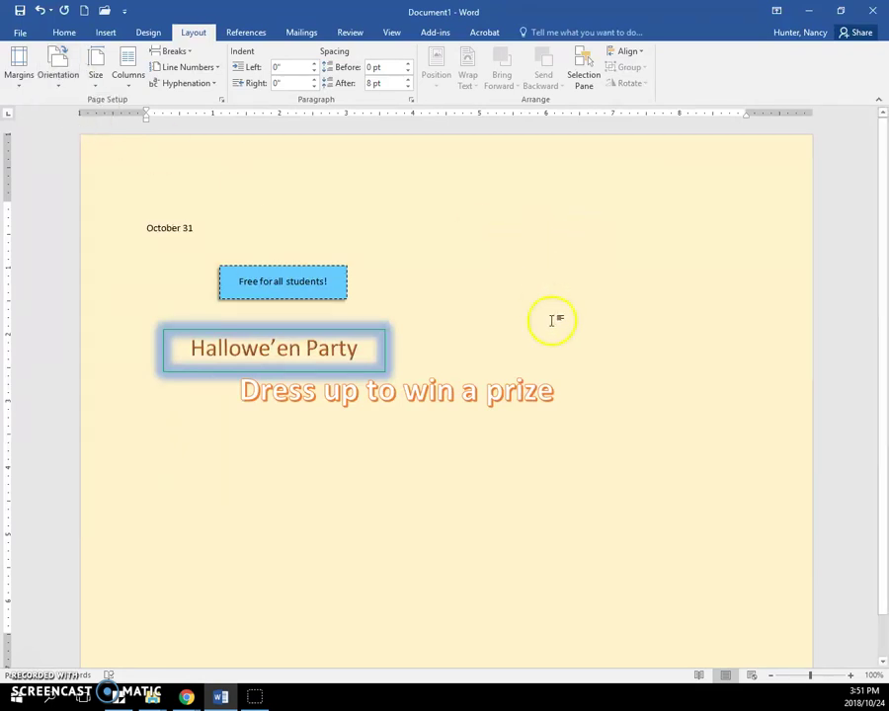
{"action": "scroll", "coordinate": [556, 319], "scroll_direction": "down", "scroll_amount": 3, "text": "ctrl"}
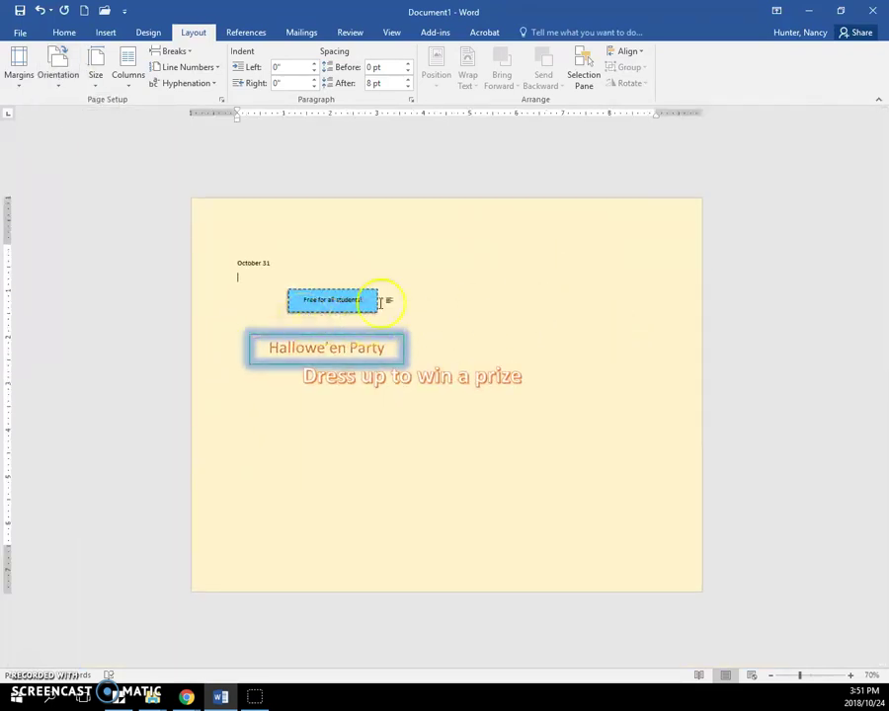
{"action": "left_click", "coordinate": [466, 372]}
Rearrange WordArt, title and blue boxes for landscape, then place the caret below October 31.
{"action": "left_click_drag", "start_coordinate": [456, 361], "coordinate": [586, 482]}
{"action": "left_click", "coordinate": [375, 358]}
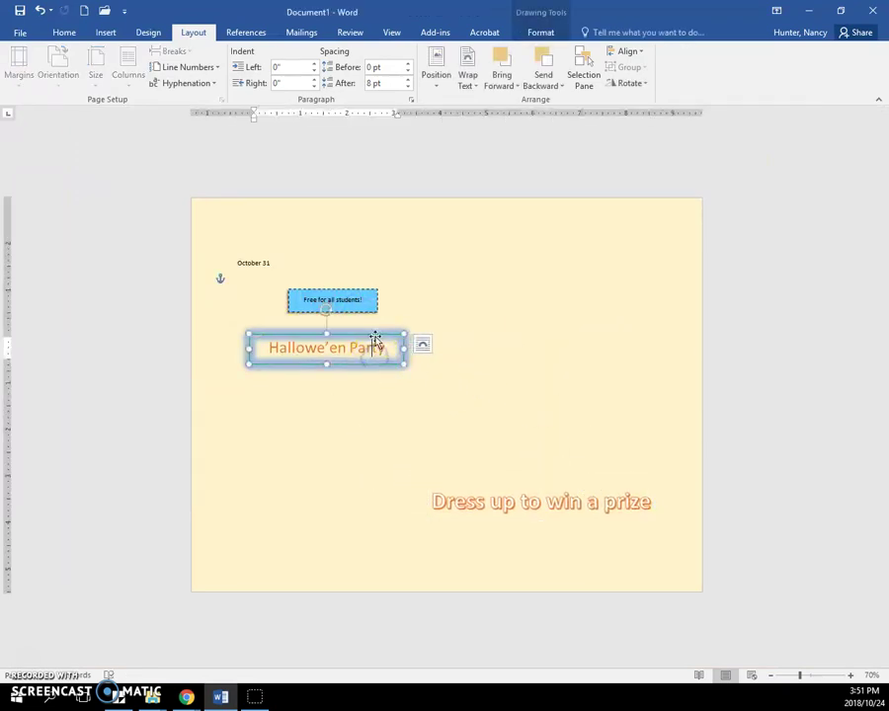
{"action": "left_click_drag", "start_coordinate": [408, 326], "coordinate": [671, 245]}
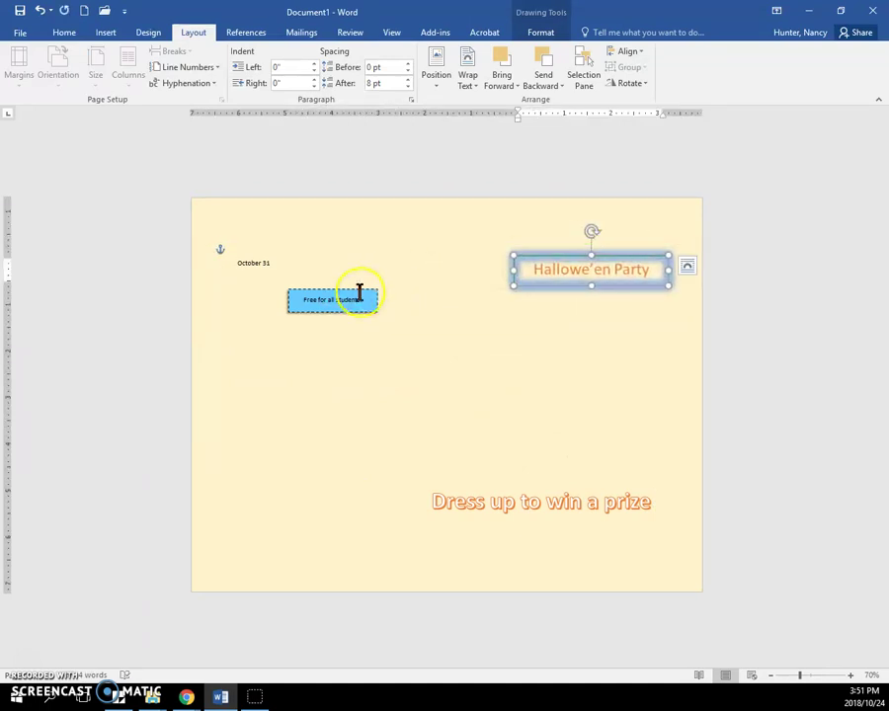
{"action": "left_click_drag", "start_coordinate": [361, 292], "coordinate": [313, 437]}
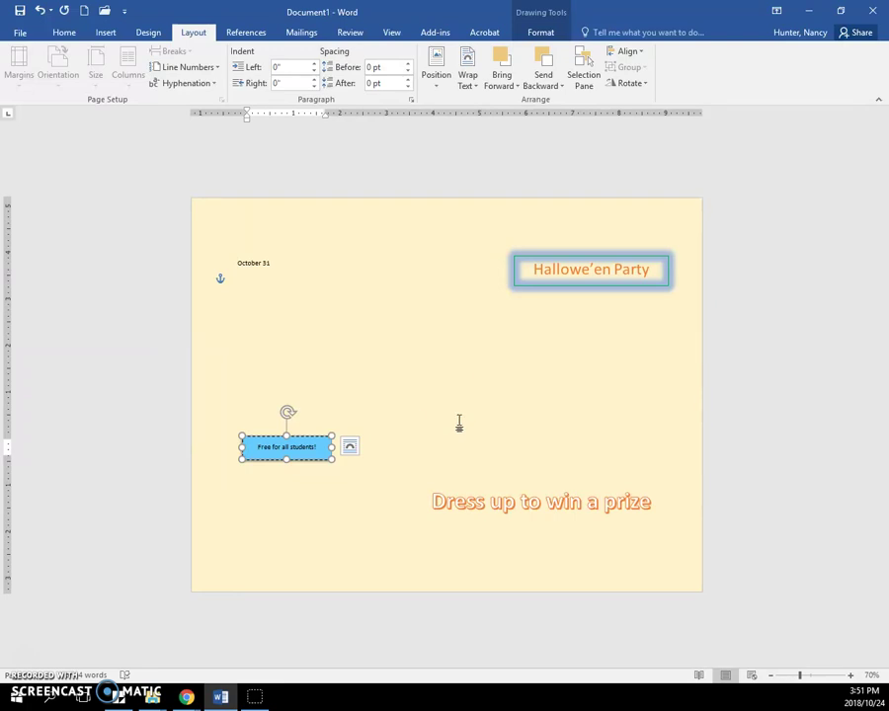
{"action": "left_click", "coordinate": [435, 387]}
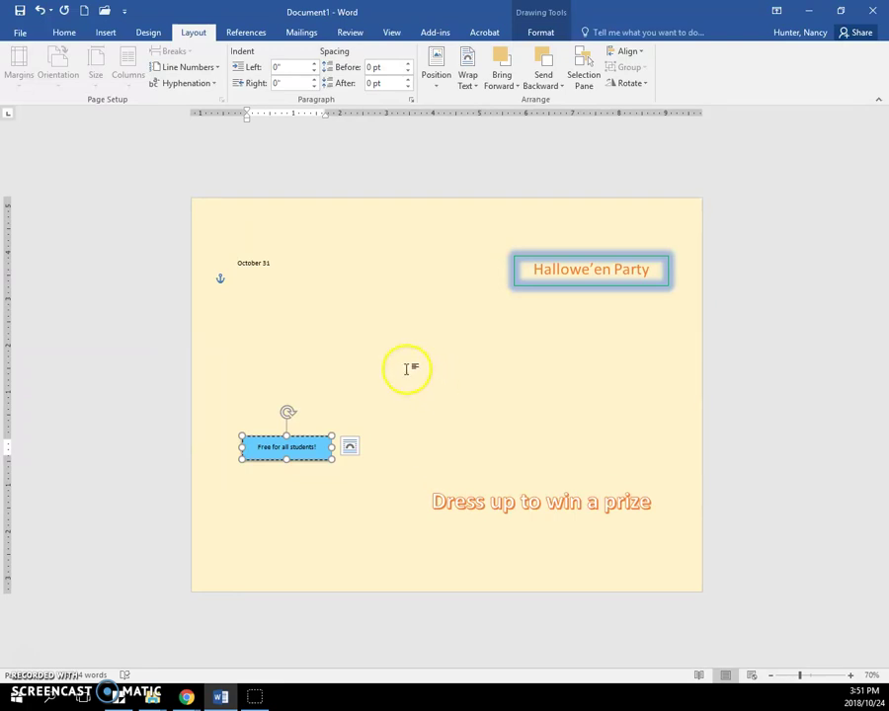
{"action": "left_click", "coordinate": [370, 340]}
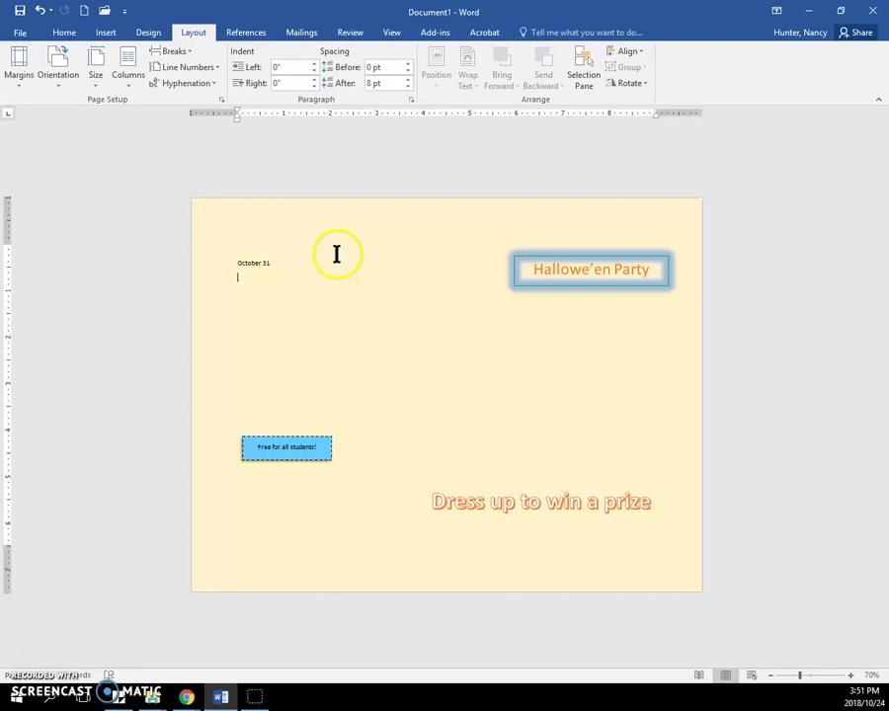
Insert a small orange witch silhouette from Online Pictures, filtered to Size: Small.
{"action": "left_click", "coordinate": [104, 34]}
{"action": "left_click", "coordinate": [168, 78]}
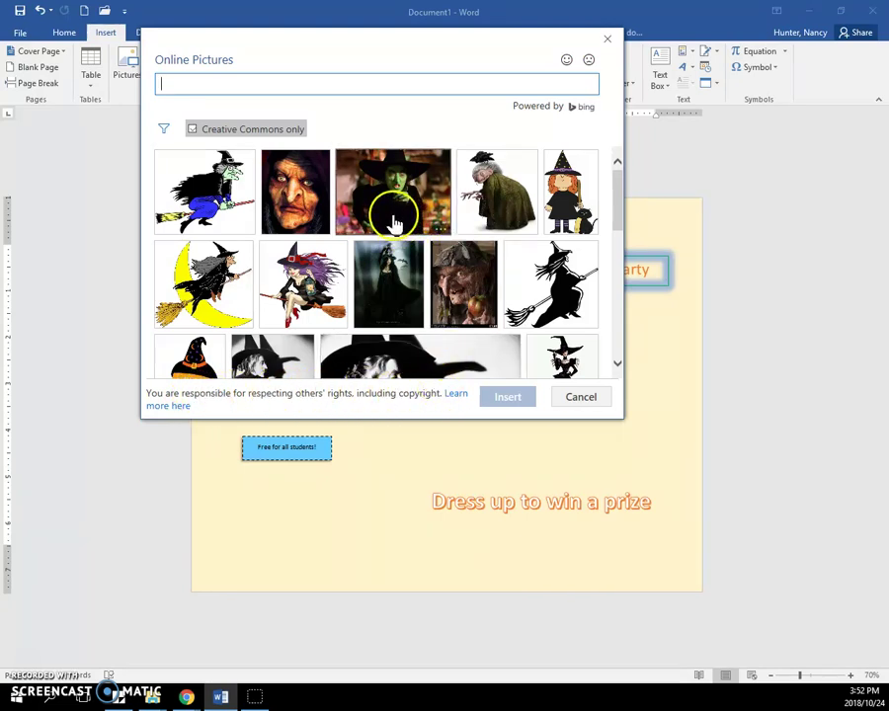
{"action": "left_click", "coordinate": [165, 131]}
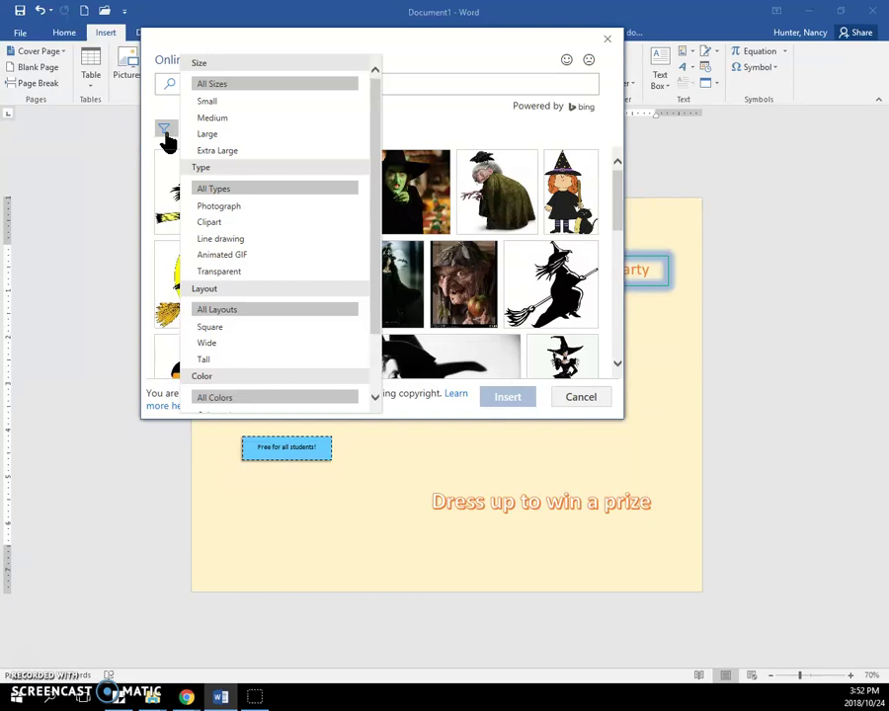
{"action": "left_click", "coordinate": [209, 103]}
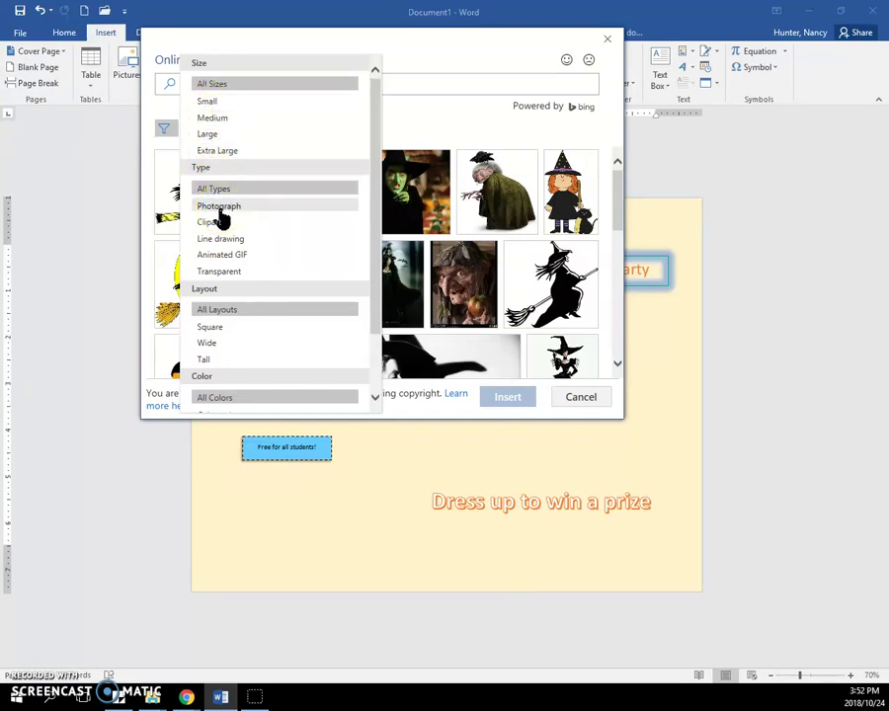
{"action": "left_click", "coordinate": [234, 320]}
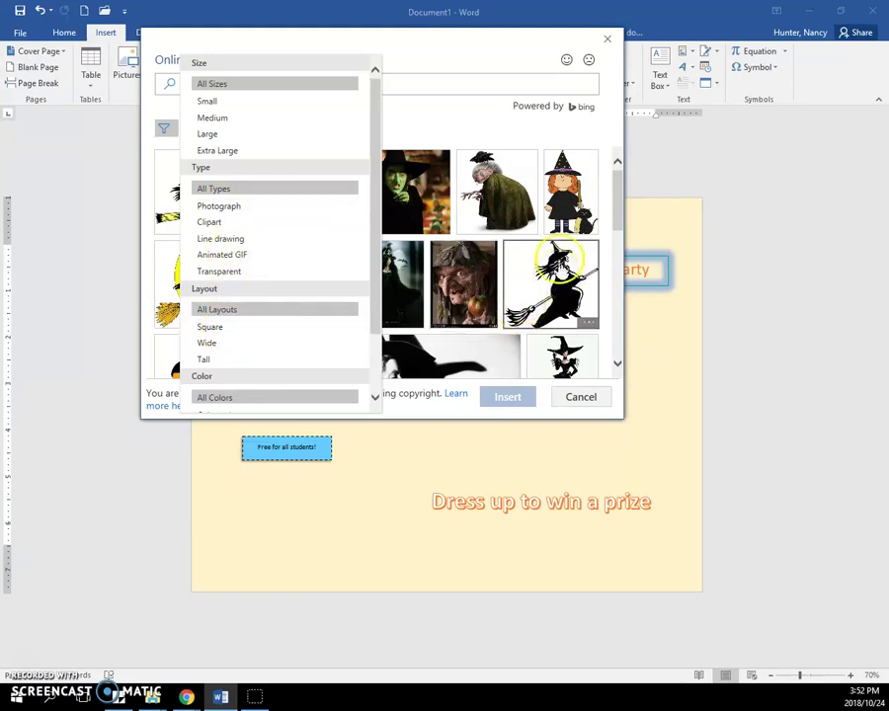
{"action": "left_click_drag", "start_coordinate": [322, 204], "coordinate": [271, 166]}
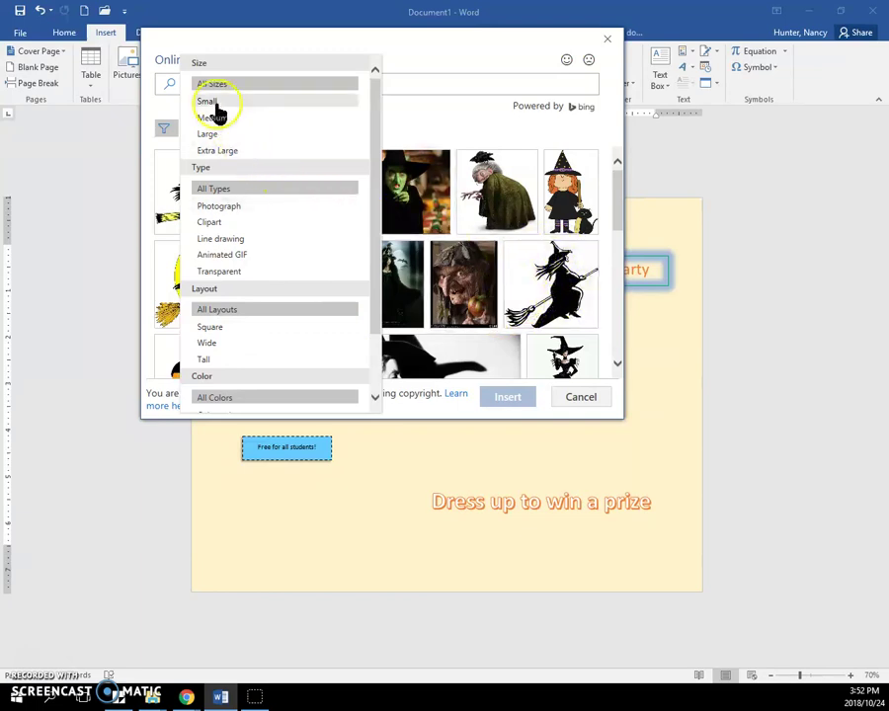
{"action": "left_click", "coordinate": [212, 103]}
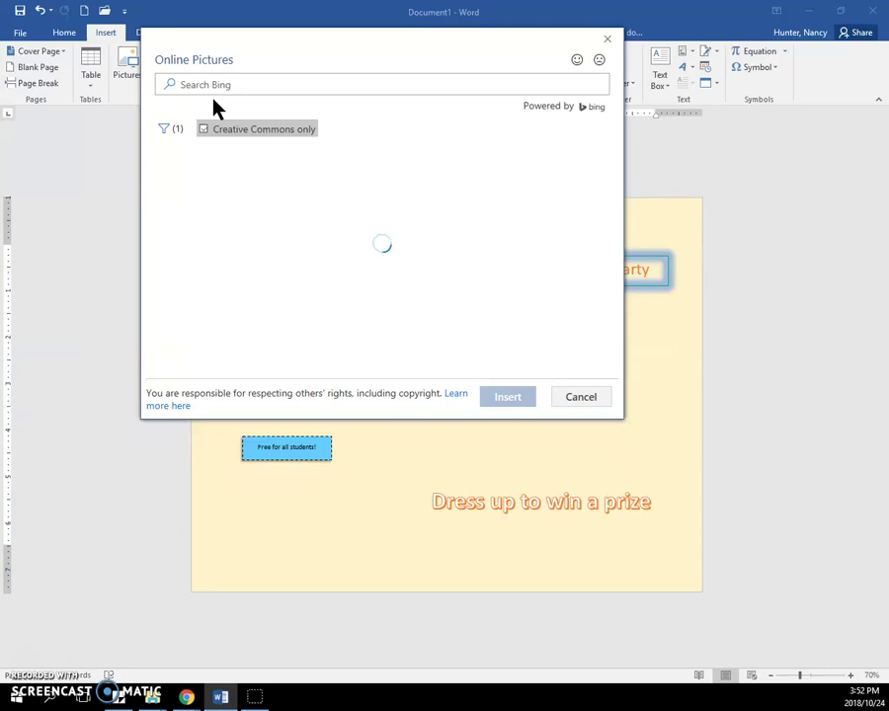
{"action": "left_click", "coordinate": [238, 137]}
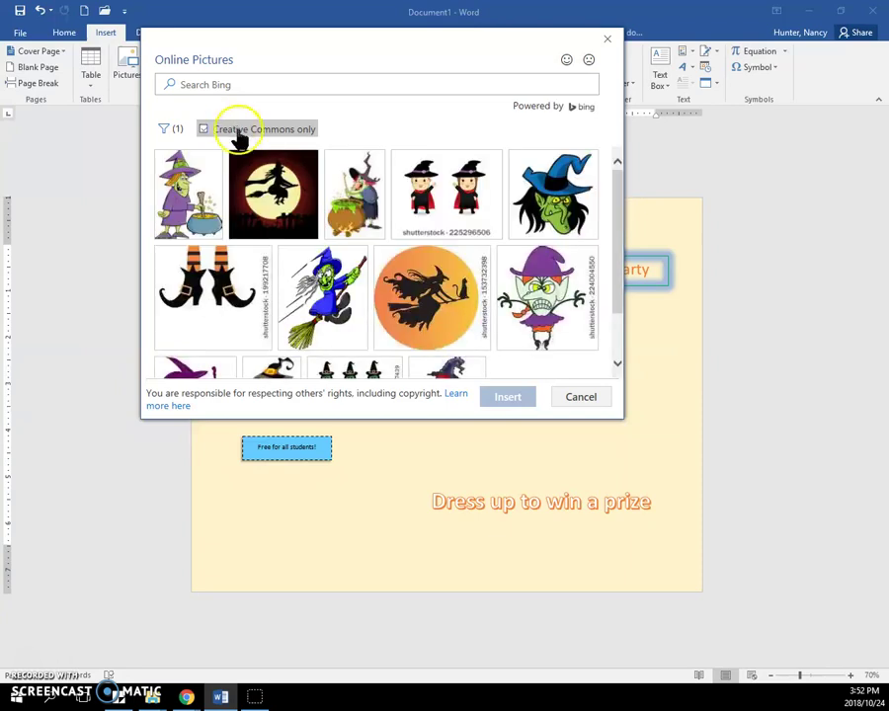
{"action": "left_click", "coordinate": [430, 283]}
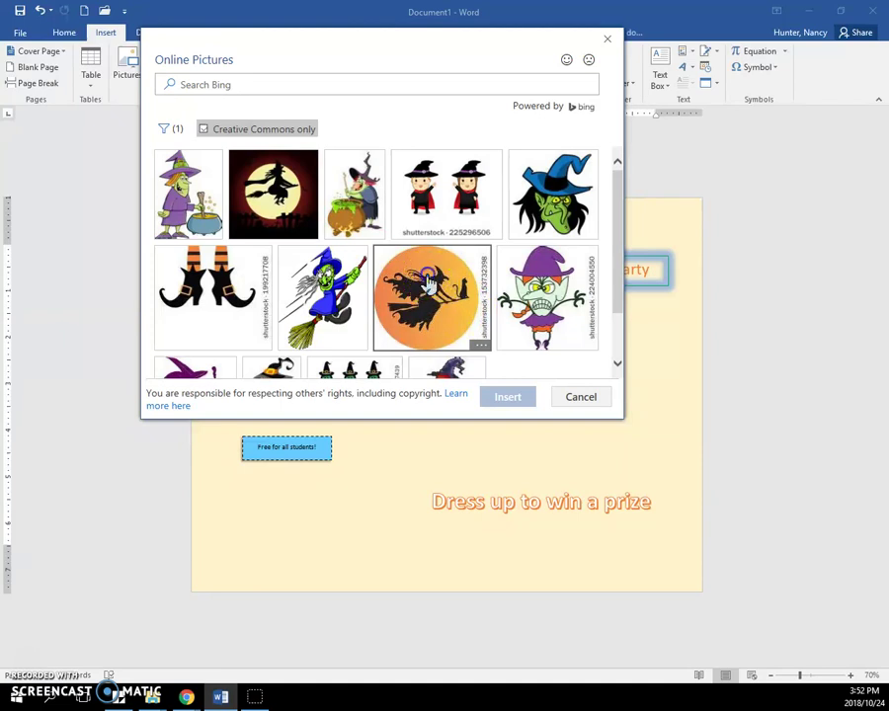
{"action": "left_click", "coordinate": [479, 391]}
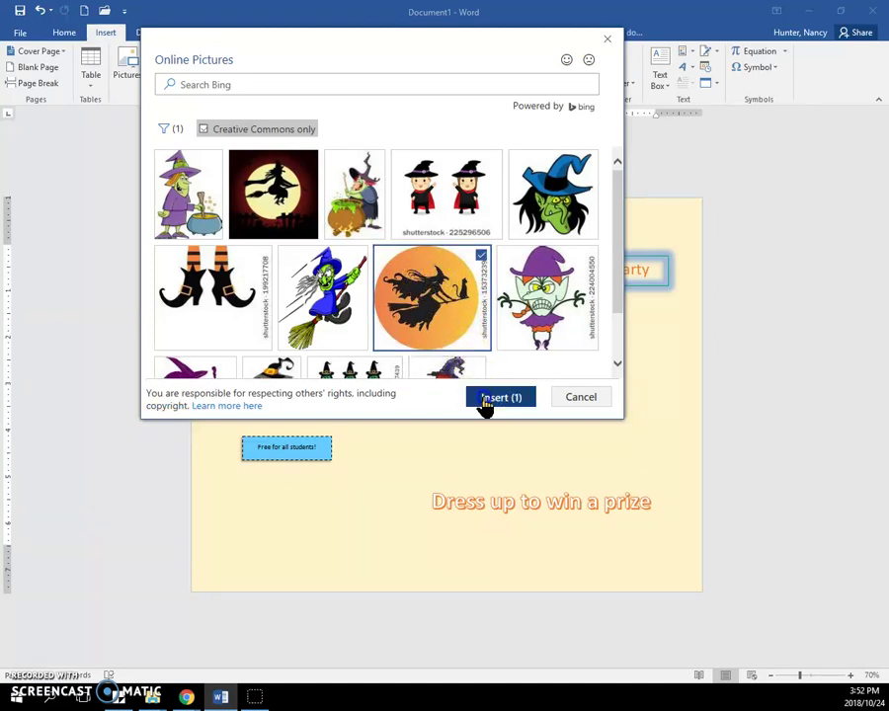
{"action": "left_click", "coordinate": [305, 333]}
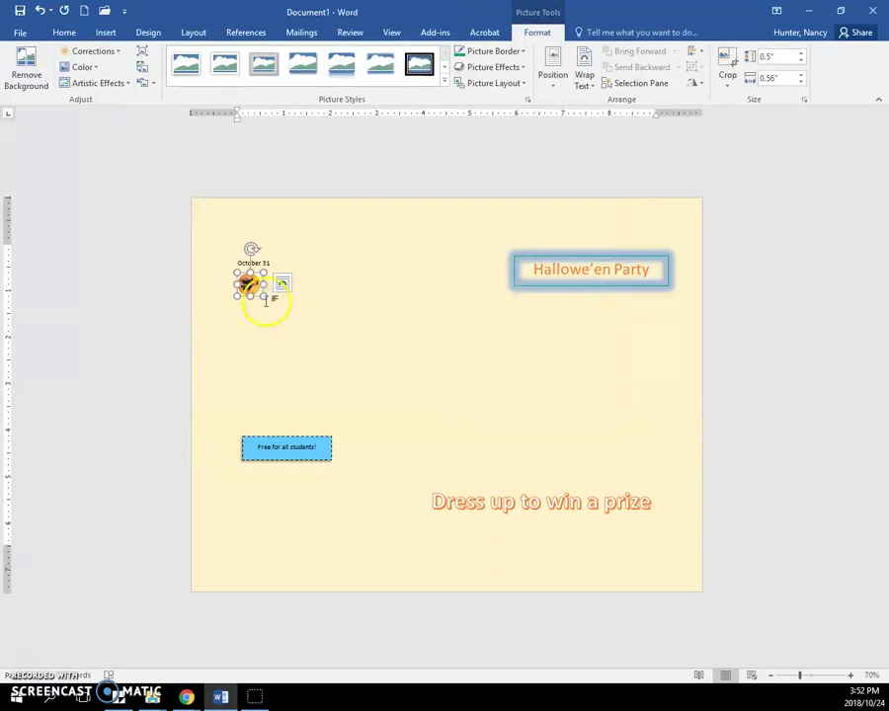
Set the witch picture to In Front of Text and drag it to the page centre.
{"action": "left_click_drag", "start_coordinate": [265, 301], "coordinate": [382, 340]}
{"action": "left_click", "coordinate": [282, 286]}
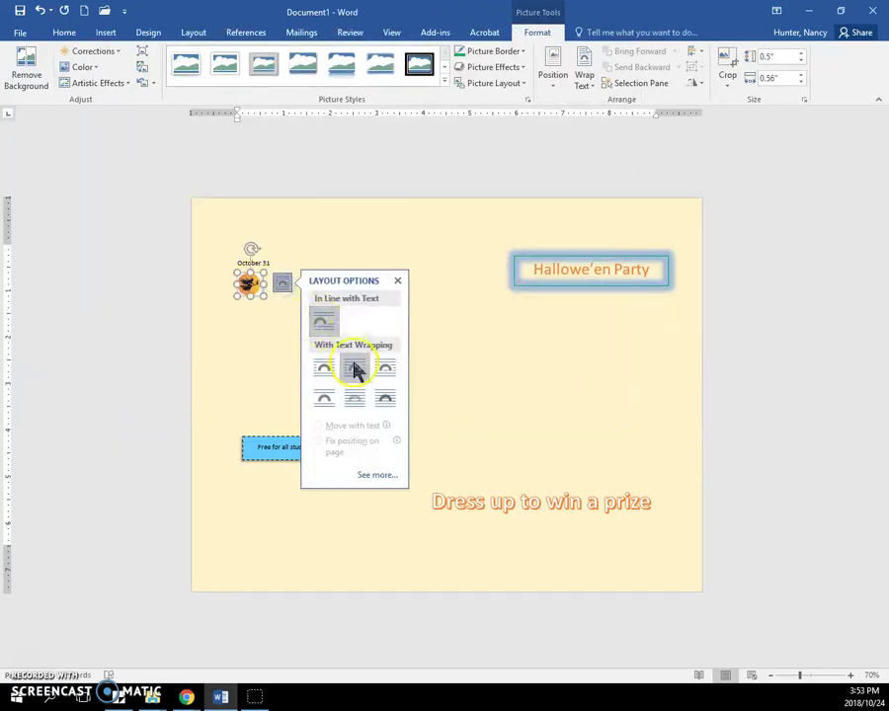
{"action": "left_click", "coordinate": [385, 398]}
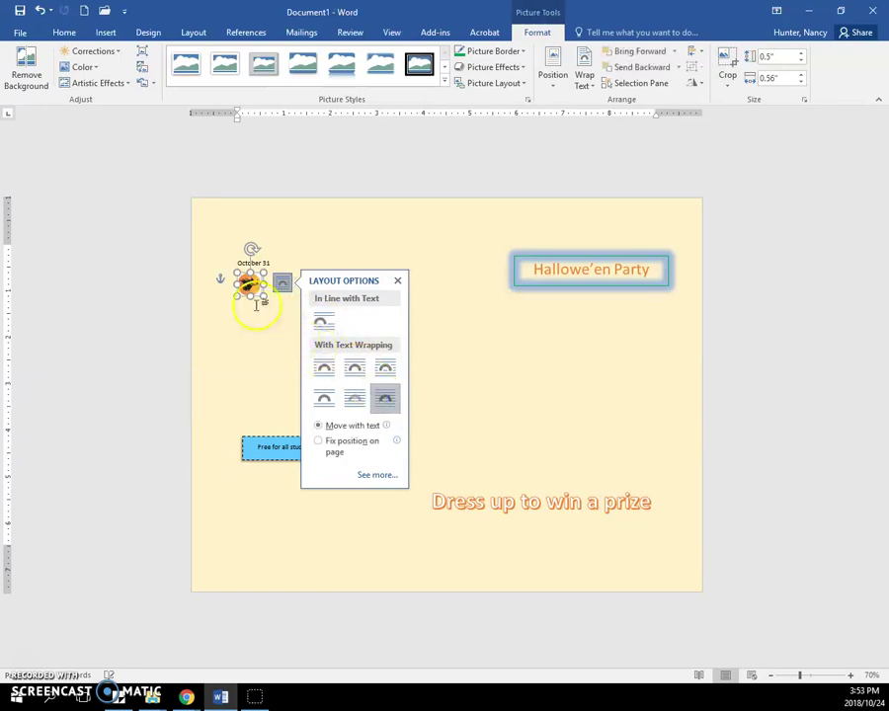
{"action": "left_click_drag", "start_coordinate": [250, 288], "coordinate": [549, 447]}
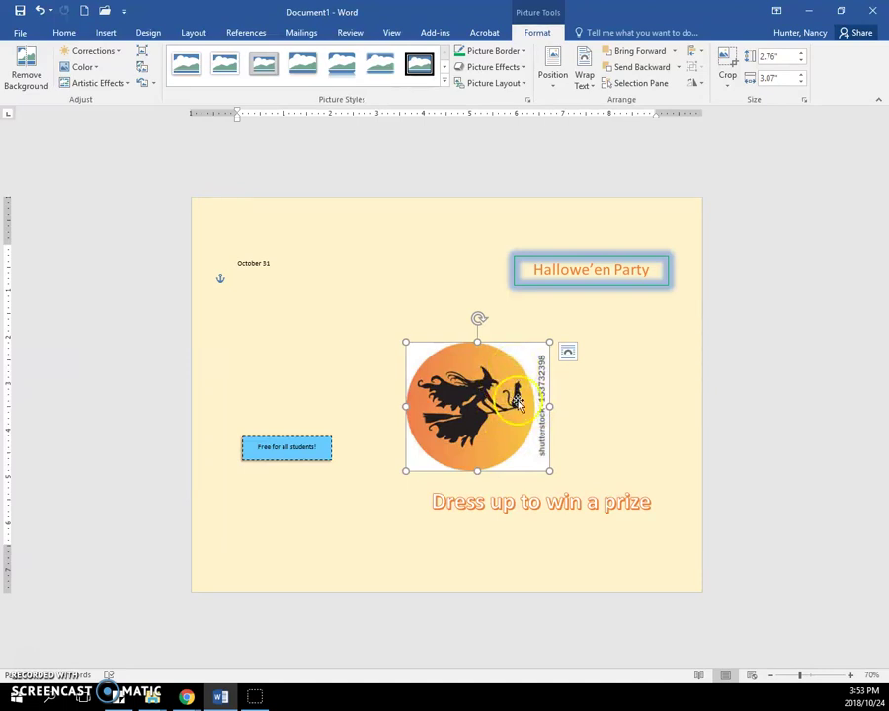
Delete the orange witch picture from the poster.
{"action": "left_click", "coordinate": [636, 425]}
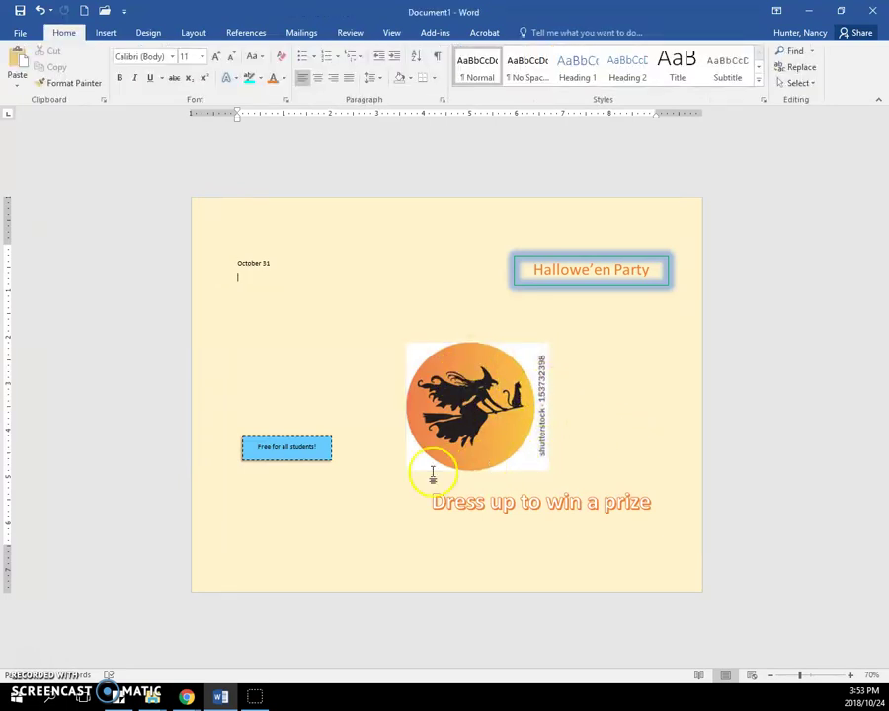
{"action": "left_click", "coordinate": [484, 380]}
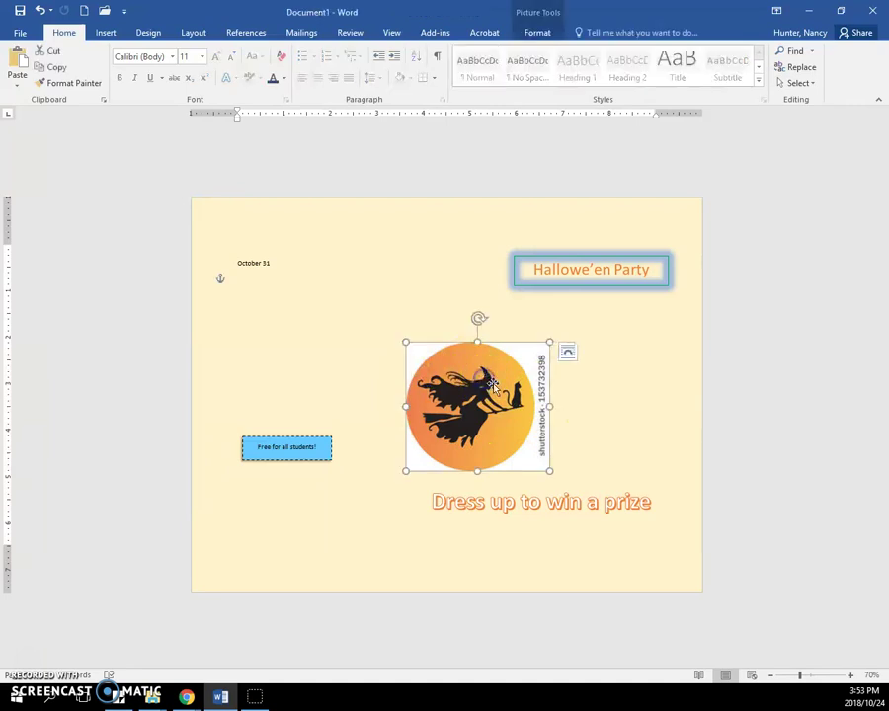
{"action": "key", "text": "Delete"}
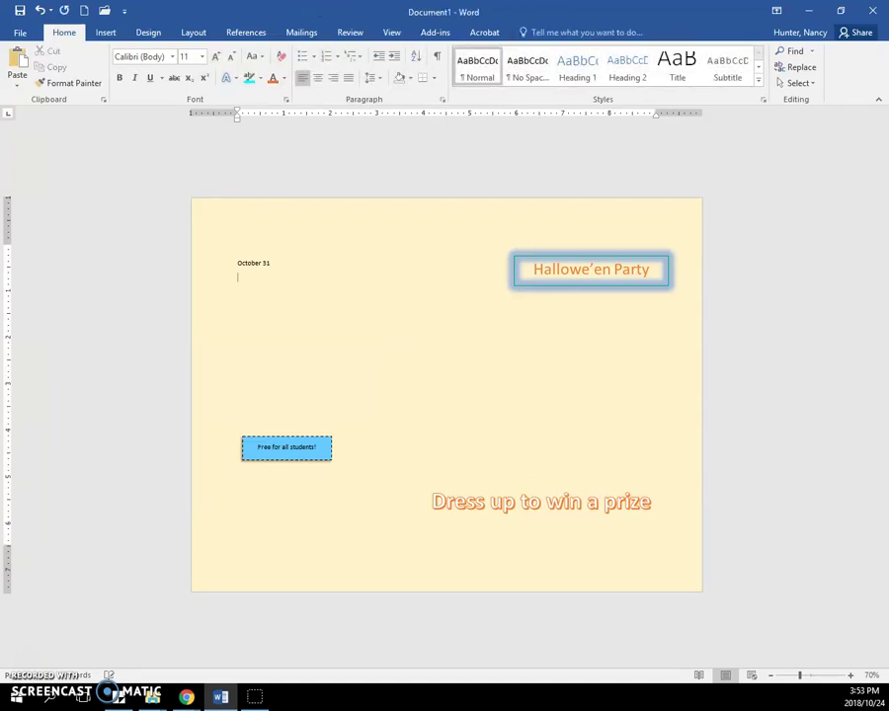
Insert a purple witch hat from a Bing search for 'witch', filtered to transparent images.
{"action": "left_click", "coordinate": [109, 33]}
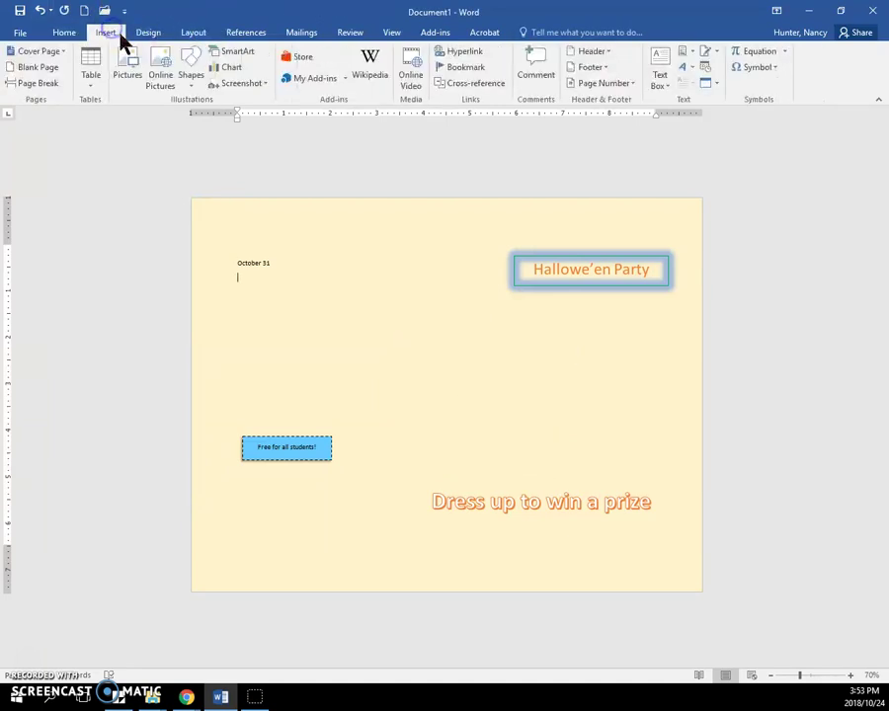
{"action": "left_click", "coordinate": [162, 81]}
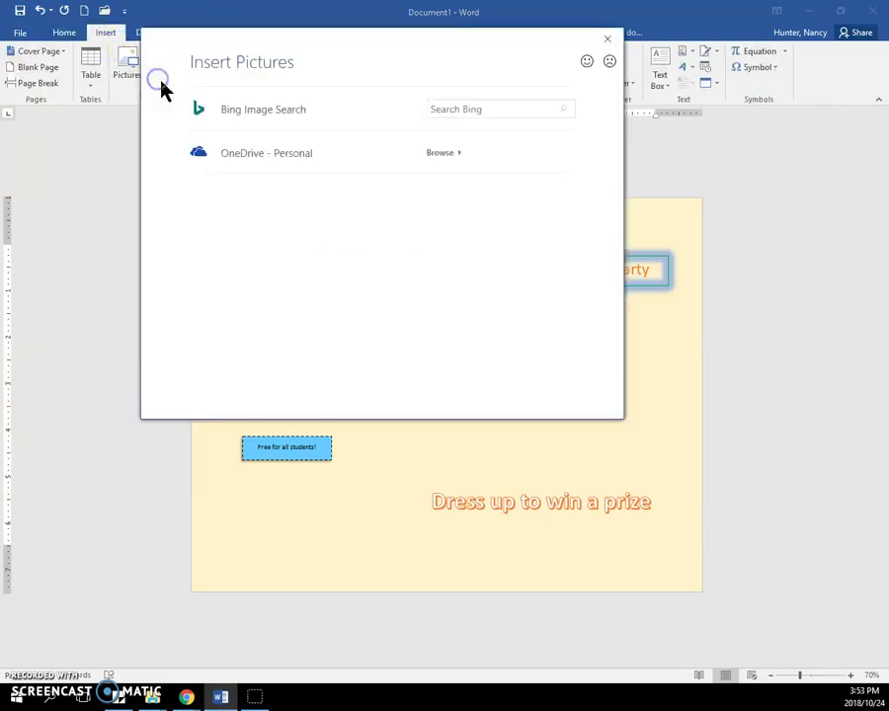
{"action": "left_click", "coordinate": [435, 109]}
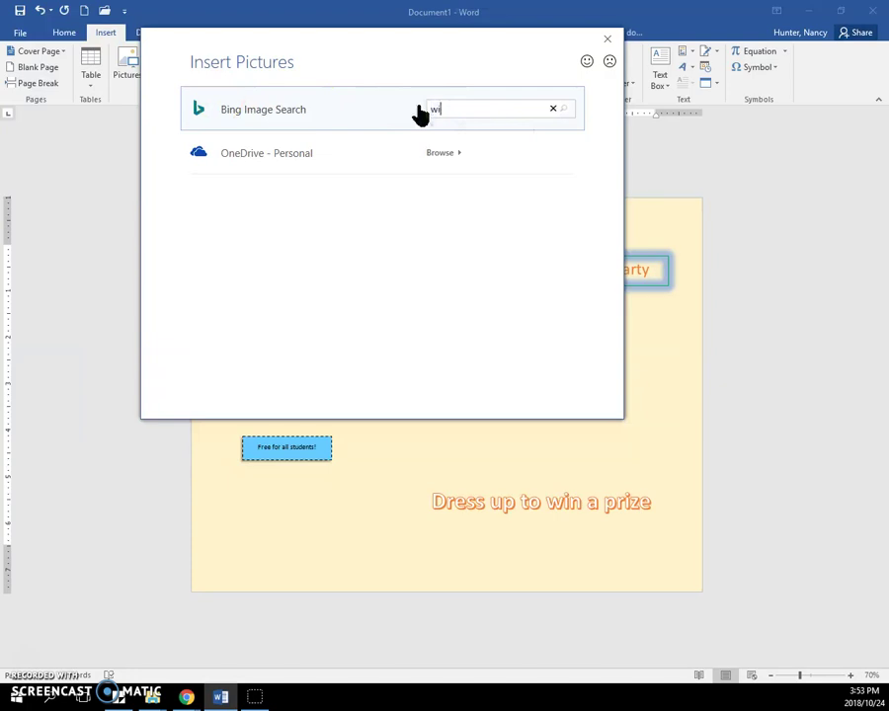
{"action": "key", "text": "Return"}
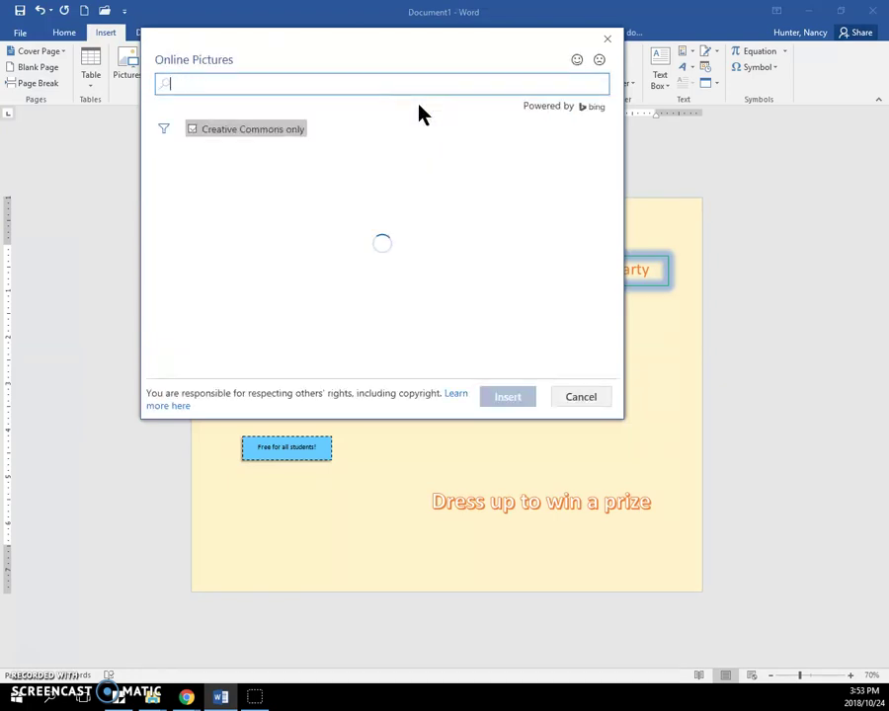
{"action": "left_click", "coordinate": [164, 132]}
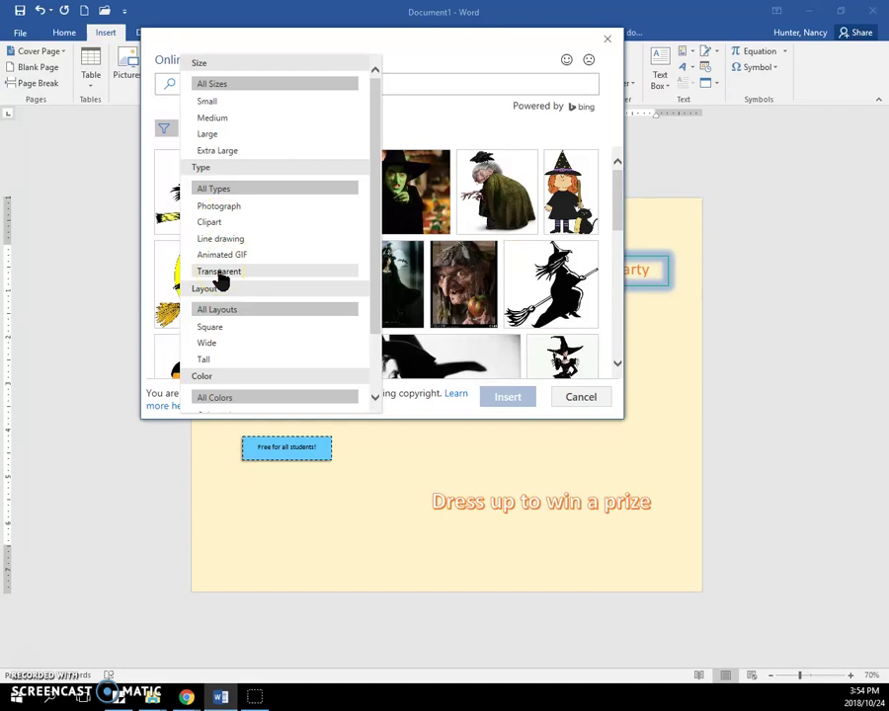
{"action": "left_click", "coordinate": [219, 273]}
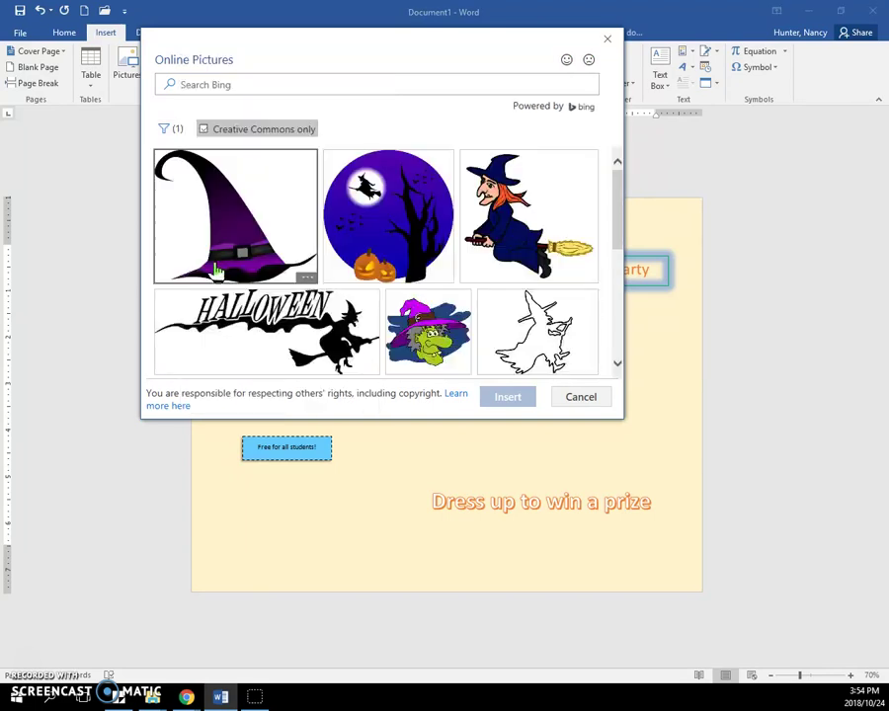
{"action": "left_click", "coordinate": [255, 206]}
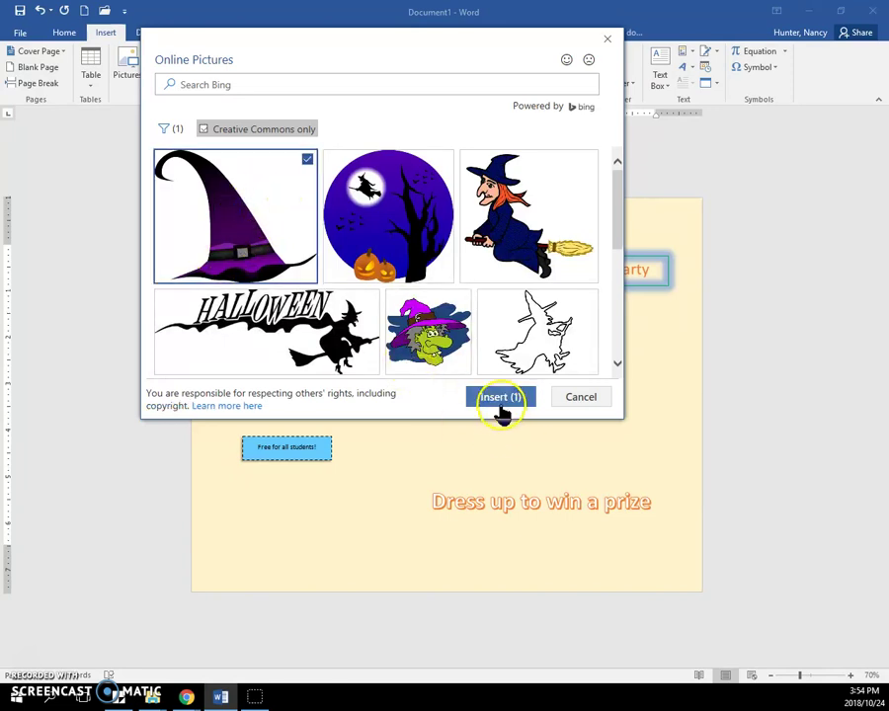
{"action": "left_click", "coordinate": [498, 399]}
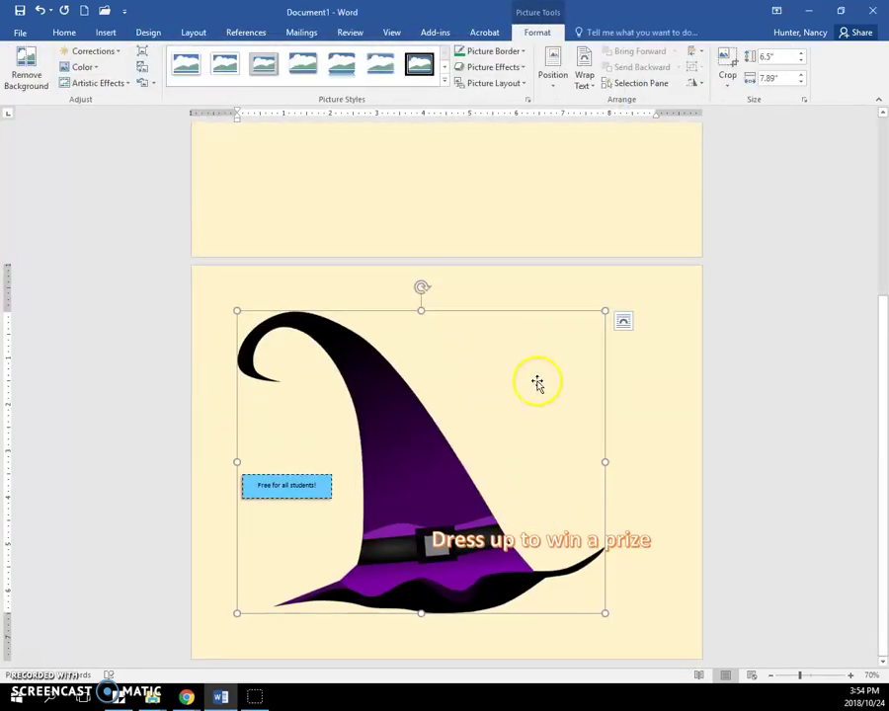
Shrink the oversized witch hat picture to fit above the blue box.
{"action": "left_click_drag", "start_coordinate": [604, 314], "coordinate": [274, 432]}
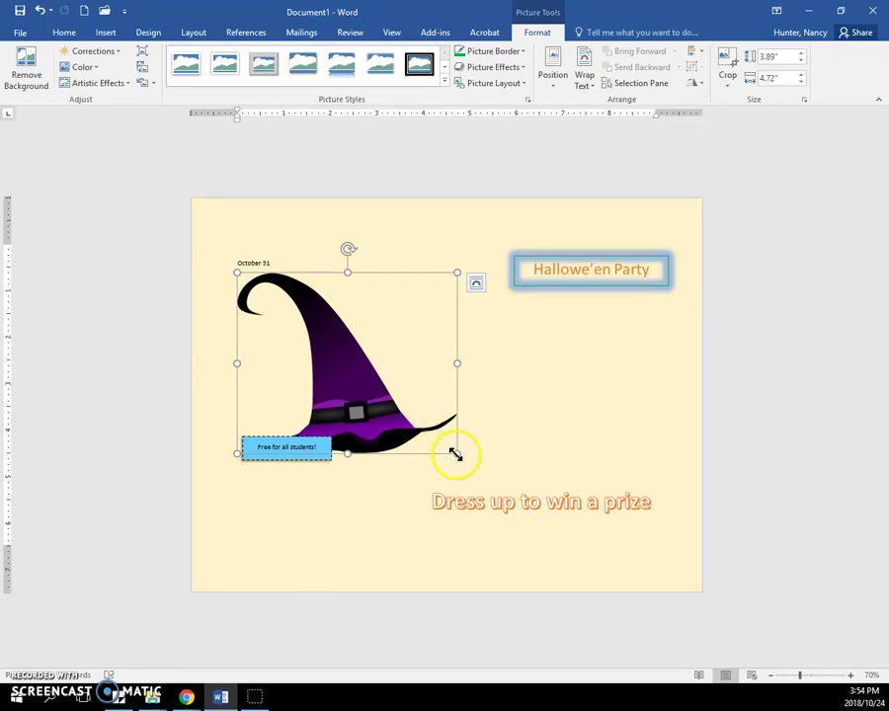
{"action": "left_click_drag", "start_coordinate": [454, 454], "coordinate": [383, 415]}
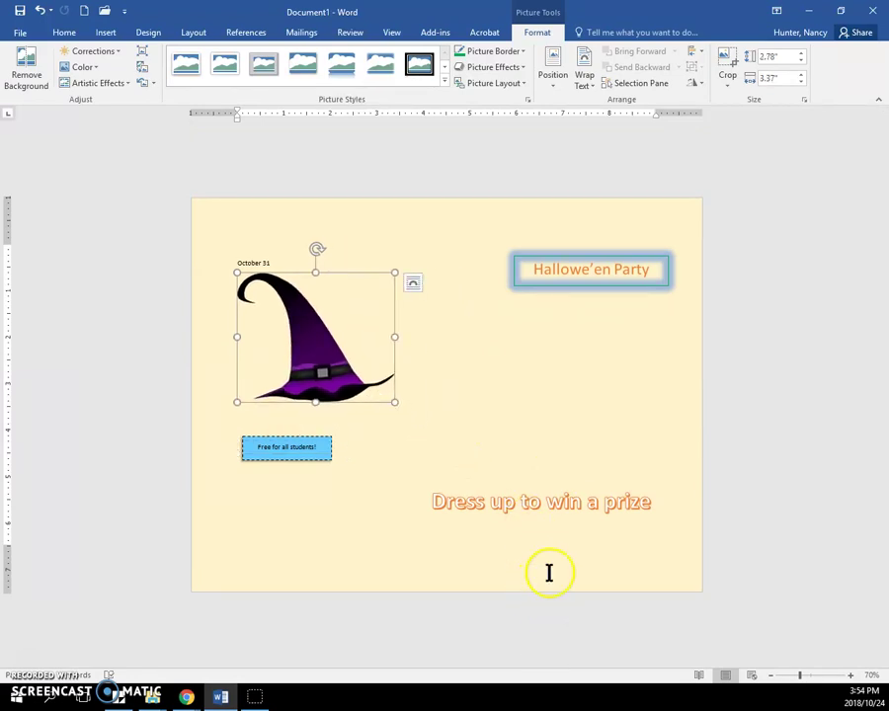
{"action": "left_click", "coordinate": [378, 360]}
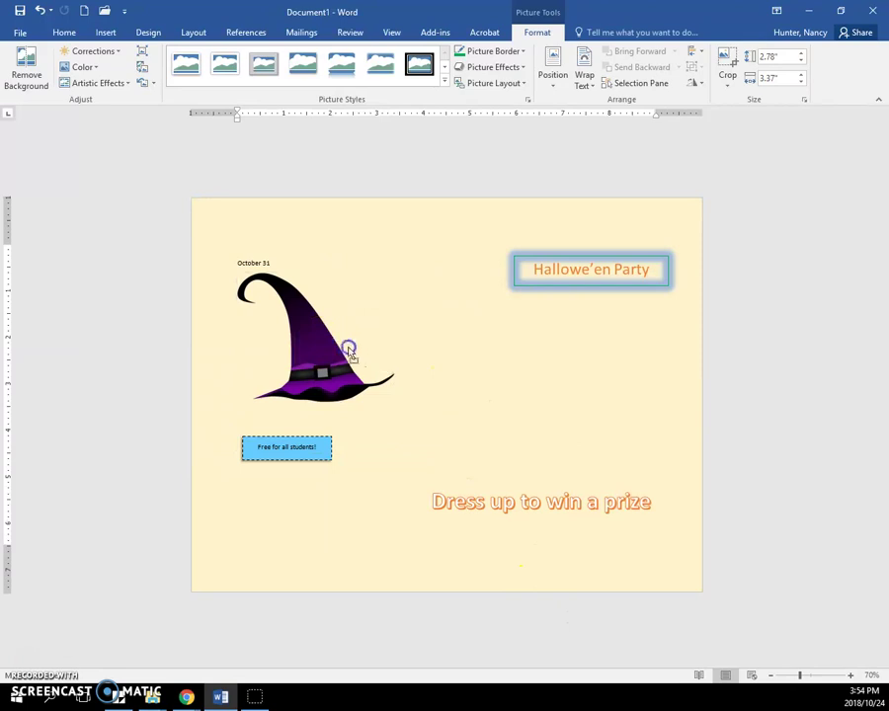
{"action": "left_click", "coordinate": [333, 341]}
{"action": "left_click", "coordinate": [439, 398]}
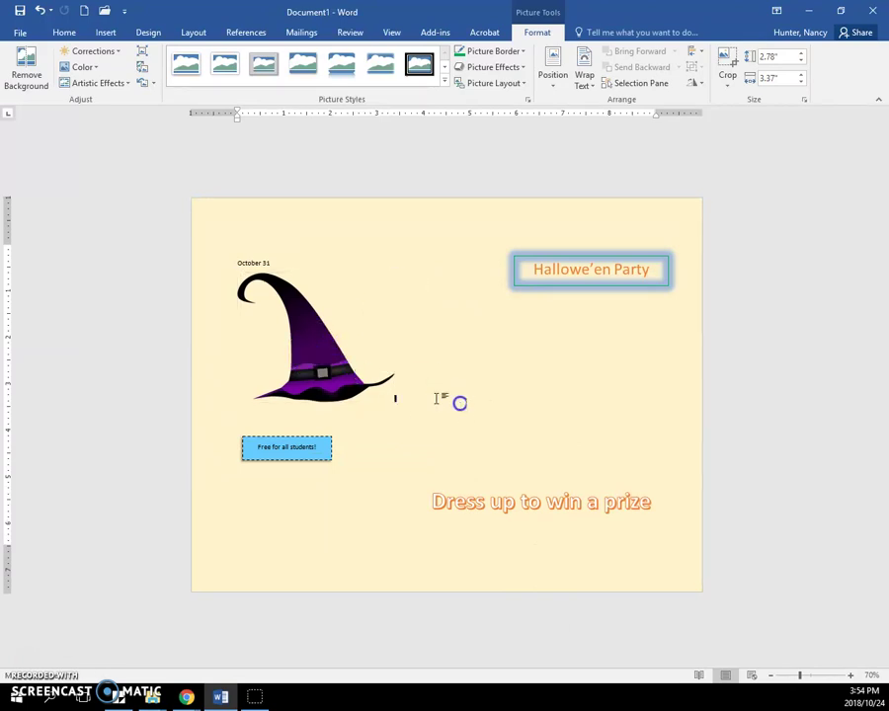
{"action": "left_click", "coordinate": [369, 360]}
Set the hat to In Front of Text and move it right and down toward the centre.
{"action": "left_click", "coordinate": [412, 284]}
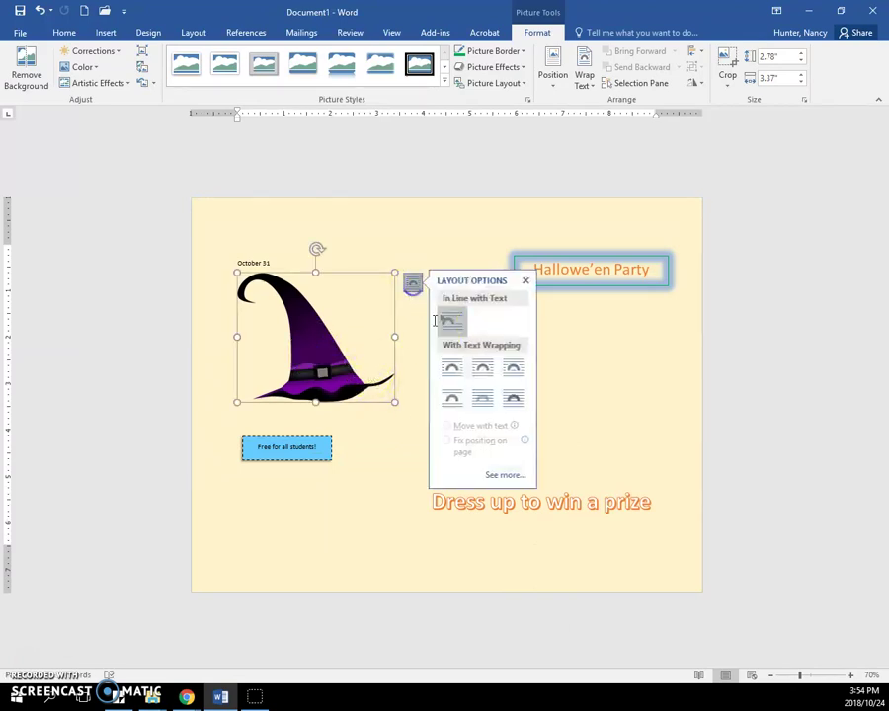
{"action": "left_click", "coordinate": [513, 400]}
{"action": "left_click_drag", "start_coordinate": [322, 351], "coordinate": [462, 386]}
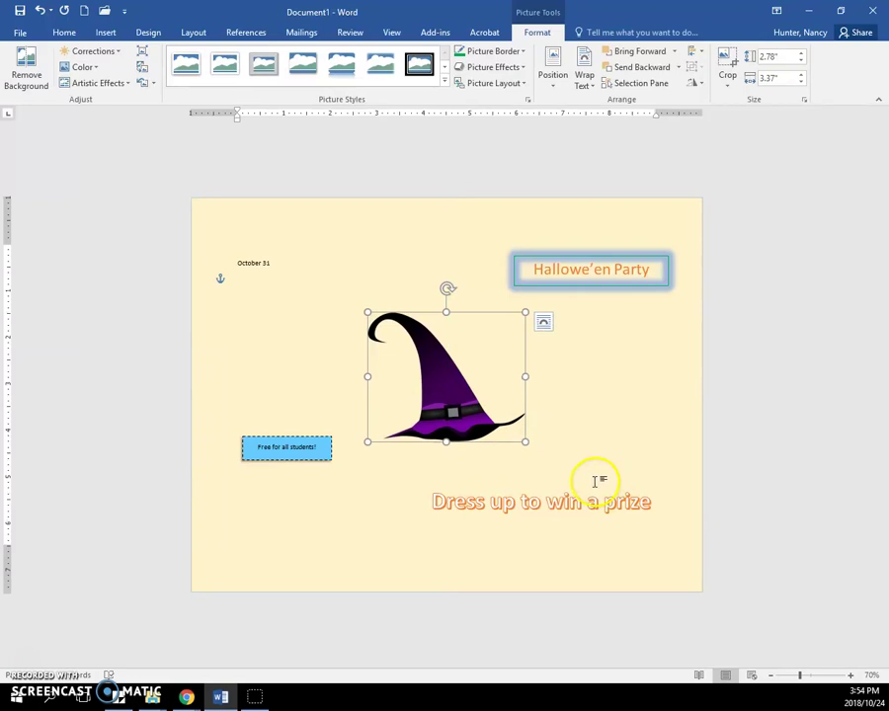
Centre the Hallowe'en Party title and the 'Dress up to win a prize' text on the page.
{"action": "left_click", "coordinate": [592, 289]}
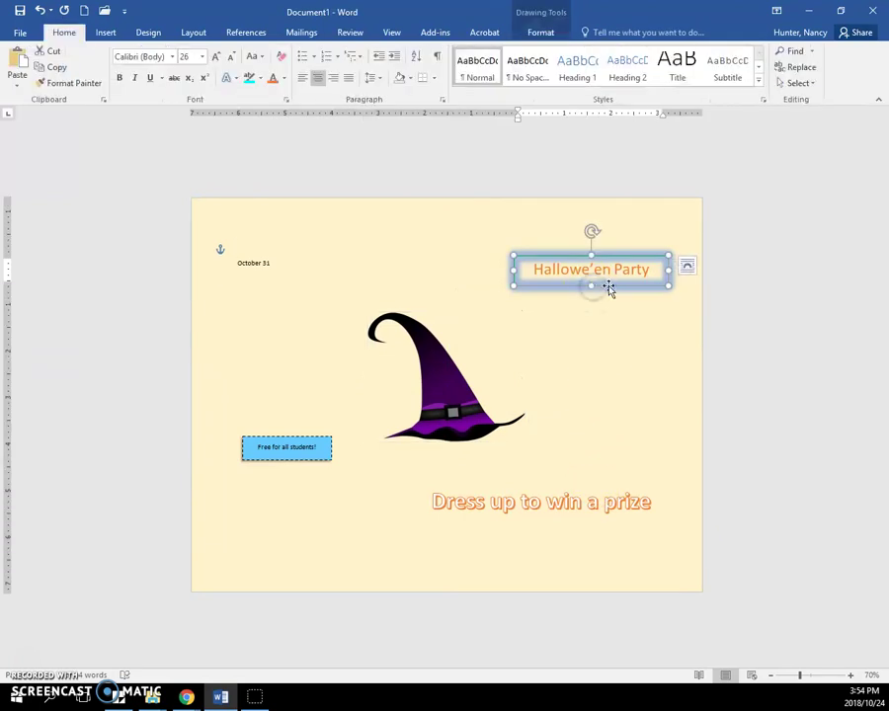
{"action": "mouse_move", "coordinate": [609, 289]}
{"action": "left_mouse_down"}
{"action": "mouse_move", "coordinate": [421, 284]}
{"action": "mouse_move", "coordinate": [439, 287]}
{"action": "left_mouse_up"}
{"action": "left_click", "coordinate": [518, 498]}
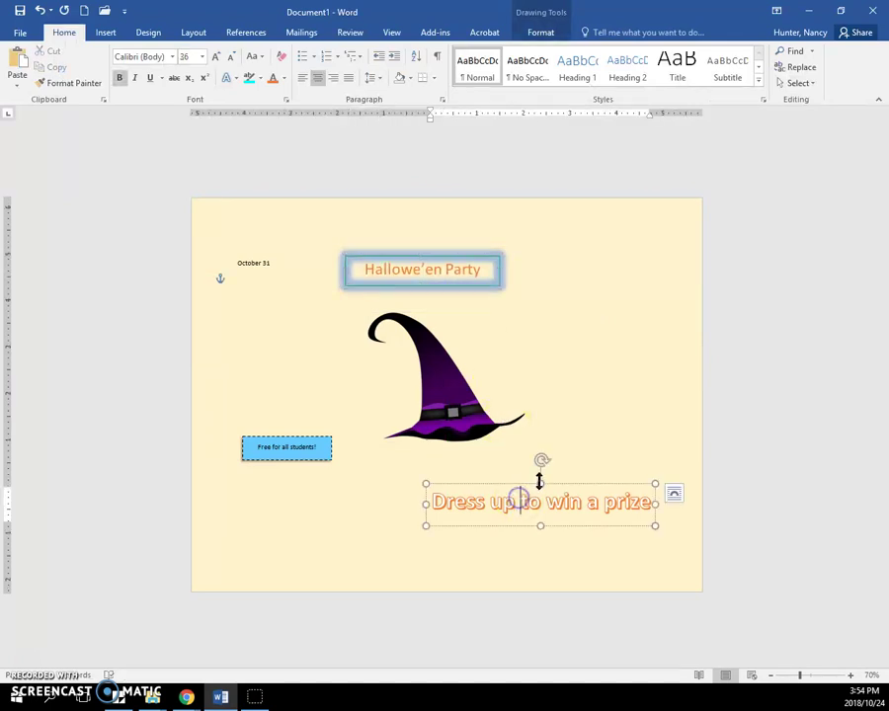
{"action": "left_click_drag", "start_coordinate": [557, 482], "coordinate": [466, 482]}
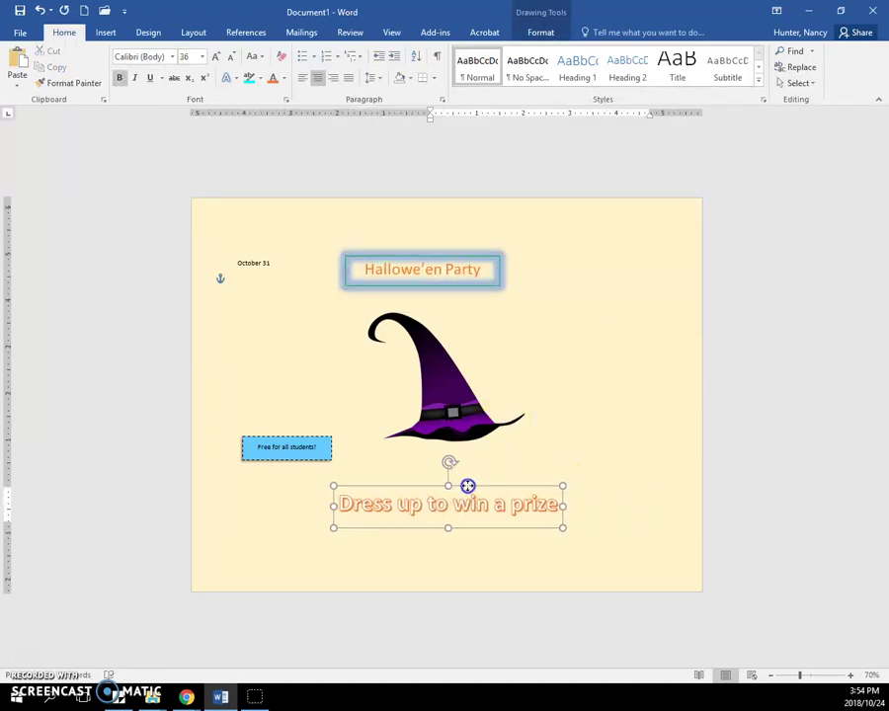
Move the tilted 'Free for all students!' box beside the hat and make its text 22 pt red.
{"action": "left_click", "coordinate": [315, 439]}
{"action": "left_click_drag", "start_coordinate": [314, 436], "coordinate": [661, 286]}
{"action": "left_click", "coordinate": [640, 329]}
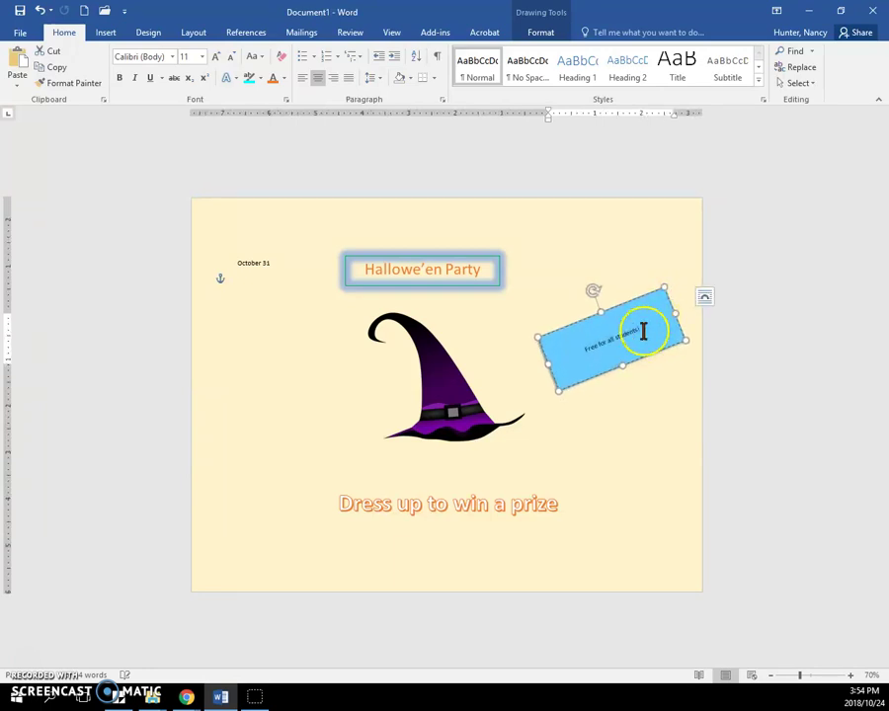
{"action": "left_click_drag", "start_coordinate": [640, 329], "coordinate": [566, 345]}
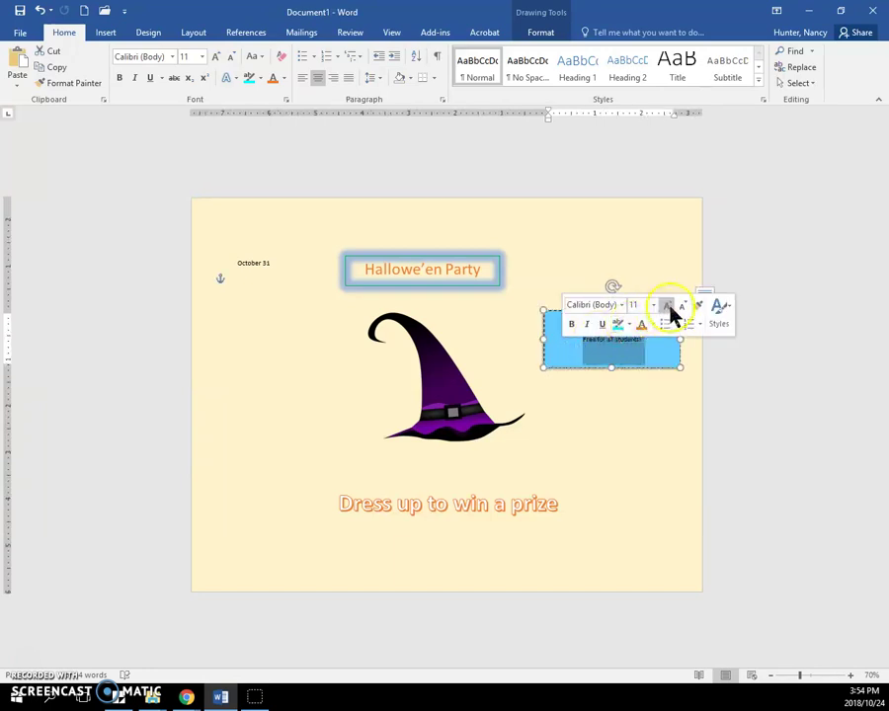
{"action": "left_click", "coordinate": [669, 307]}
{"action": "left_click", "coordinate": [668, 307]}
{"action": "left_click", "coordinate": [668, 307]}
{"action": "left_click", "coordinate": [668, 307]}
{"action": "left_click", "coordinate": [668, 307]}
{"action": "left_click", "coordinate": [669, 307]}
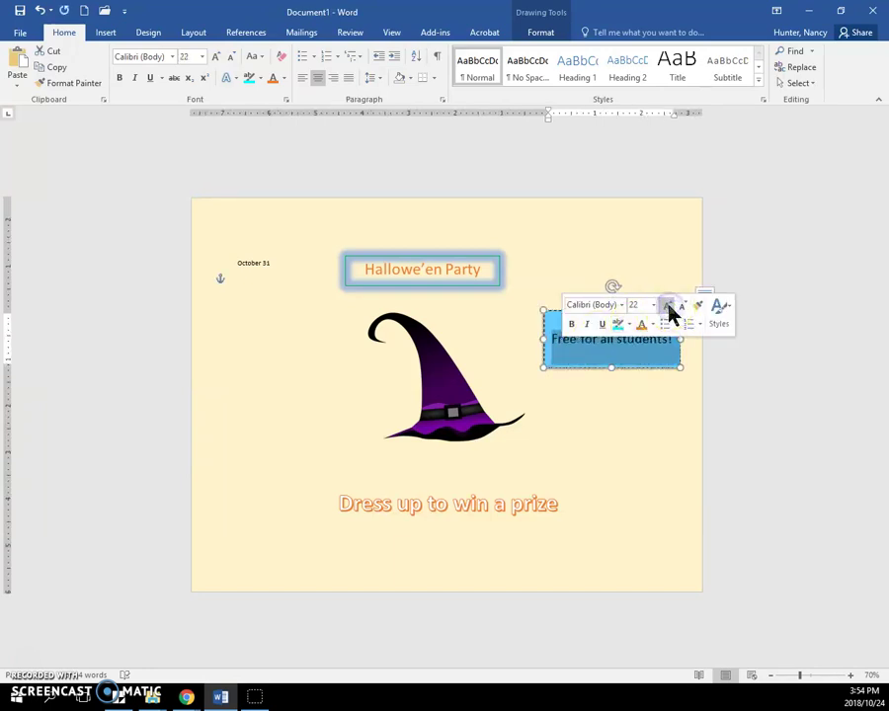
{"action": "left_click", "coordinate": [650, 324]}
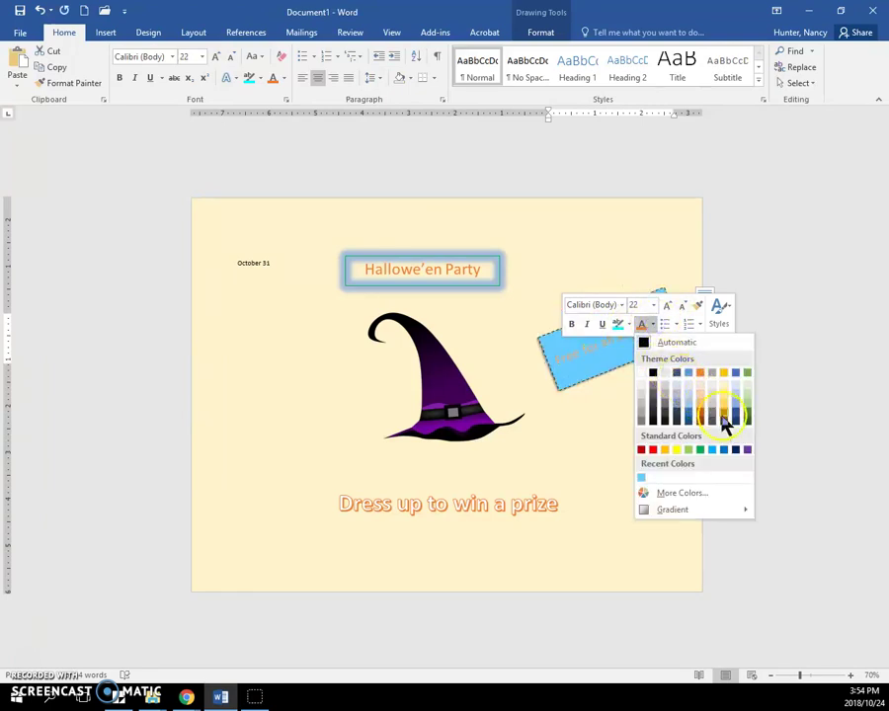
{"action": "left_click", "coordinate": [652, 450]}
{"action": "left_click", "coordinate": [663, 462]}
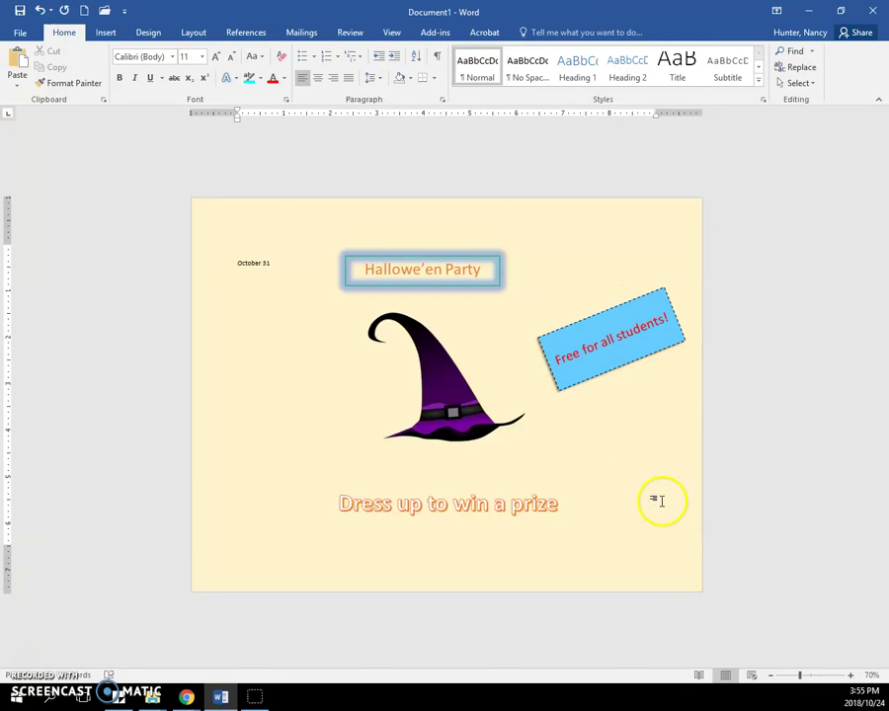
Enlarge the Hallowe'en Party title text to 72 pt with Grow Font.
{"action": "left_click", "coordinate": [488, 259]}
{"action": "left_click_drag", "start_coordinate": [486, 263], "coordinate": [365, 268]}
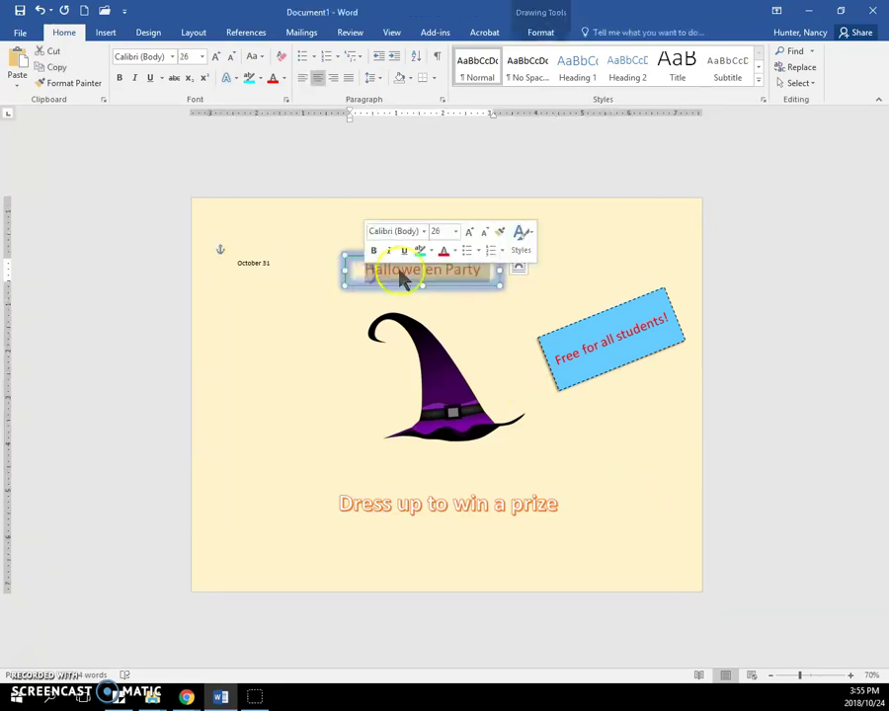
{"action": "left_click", "coordinate": [470, 235]}
{"action": "left_click", "coordinate": [470, 235]}
{"action": "left_click", "coordinate": [470, 235]}
{"action": "left_click", "coordinate": [470, 235]}
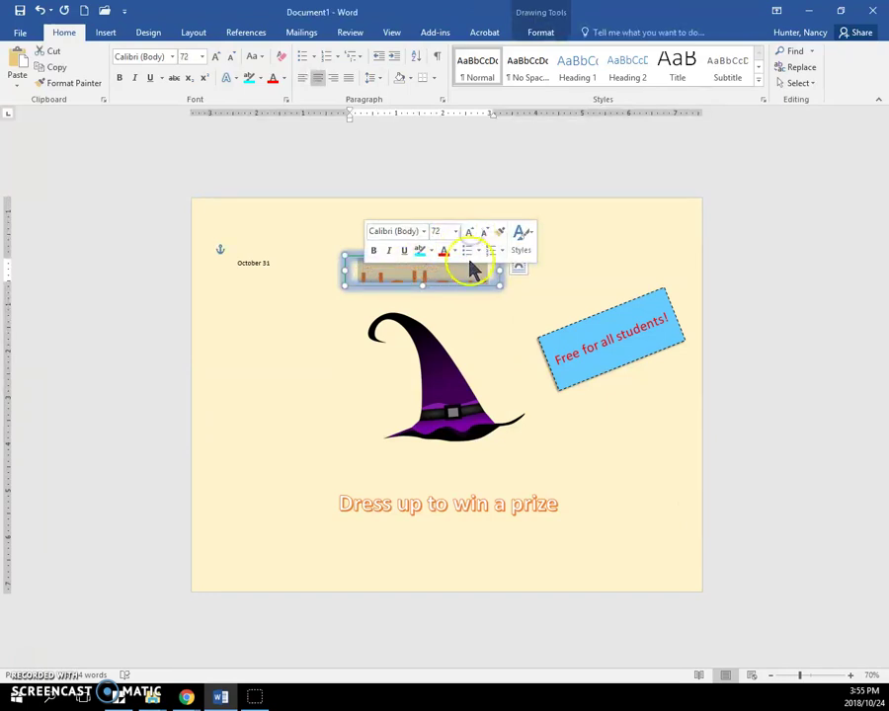
Resize the title box so the 72-pt text fits, and reposition it.
{"action": "left_click_drag", "start_coordinate": [496, 283], "coordinate": [629, 323]}
{"action": "left_click", "coordinate": [541, 250]}
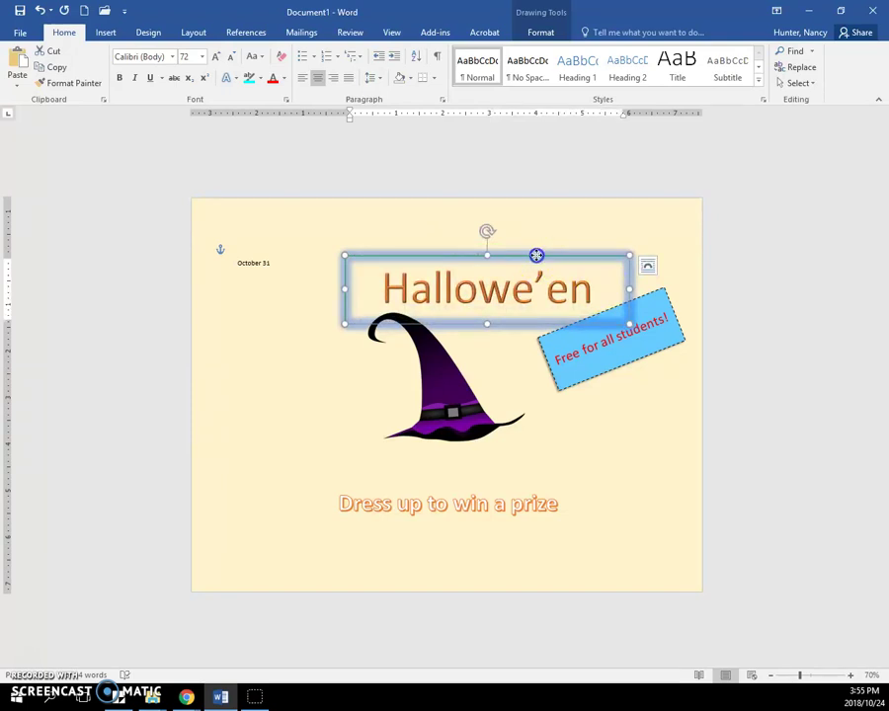
{"action": "left_click_drag", "start_coordinate": [536, 256], "coordinate": [484, 230]}
{"action": "left_click", "coordinate": [476, 322]}
{"action": "left_click_drag", "start_coordinate": [478, 312], "coordinate": [476, 286]}
{"action": "left_click", "coordinate": [500, 336]}
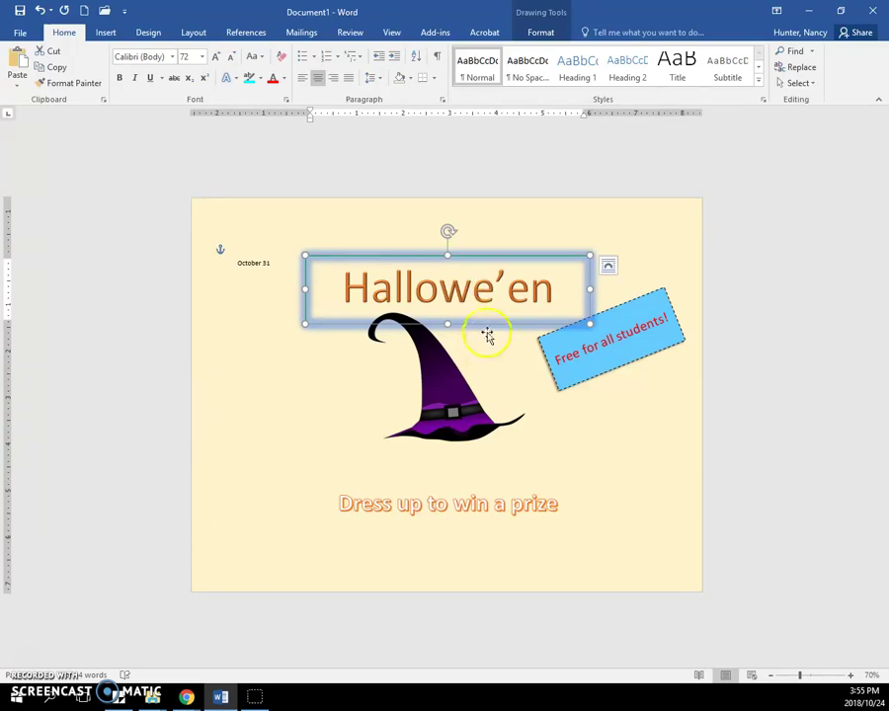
{"action": "mouse_move", "coordinate": [490, 327]}
{"action": "left_mouse_down"}
{"action": "mouse_move", "coordinate": [491, 291]}
{"action": "mouse_move", "coordinate": [484, 314]}
{"action": "left_mouse_up"}
Set the title box to In Front of Text and move it up near the page top.
{"action": "left_click", "coordinate": [541, 296]}
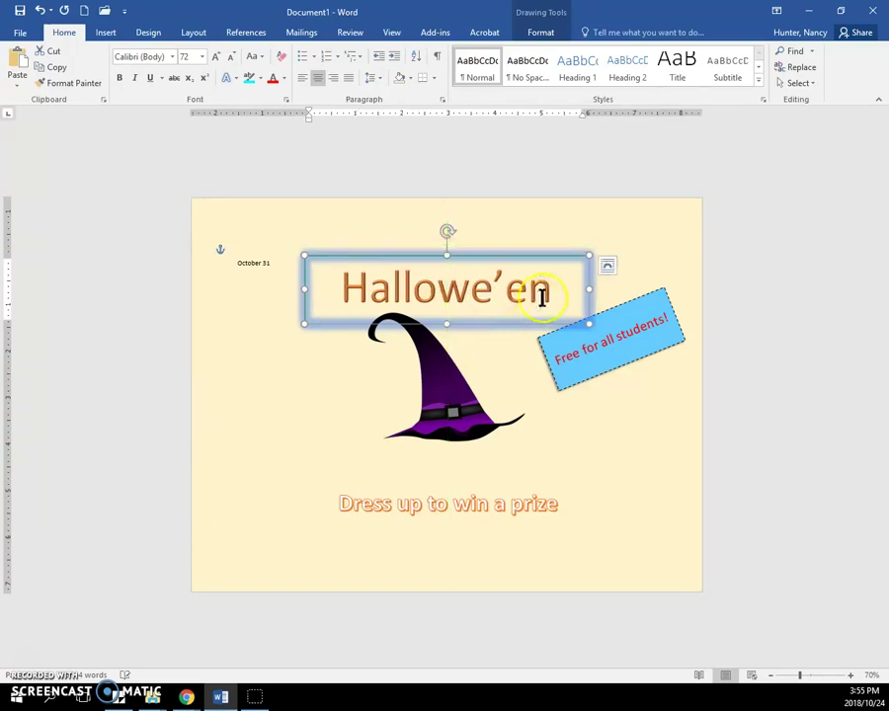
{"action": "left_click", "coordinate": [607, 267]}
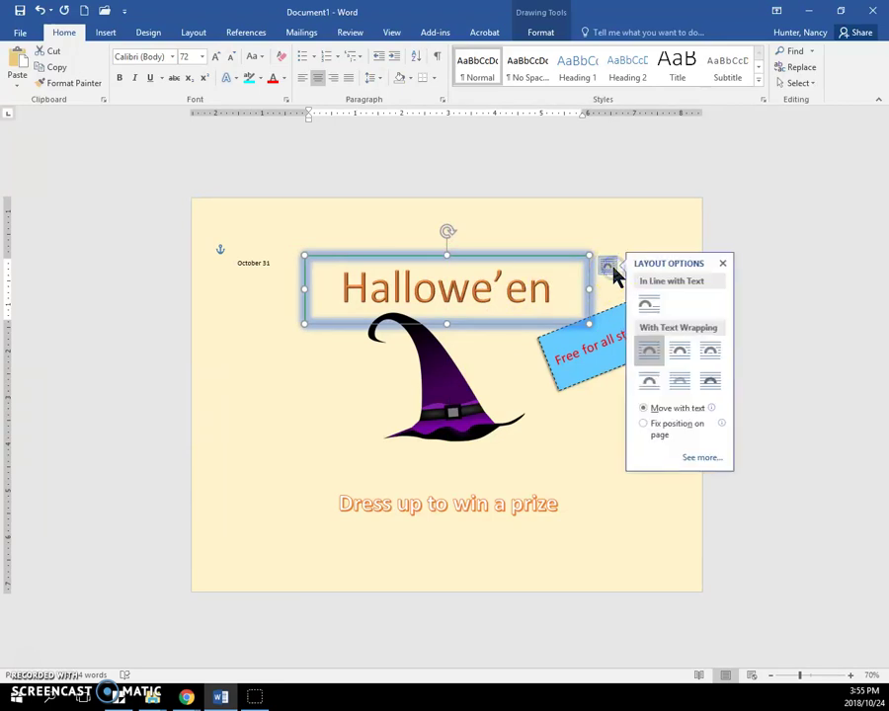
{"action": "left_click", "coordinate": [711, 384]}
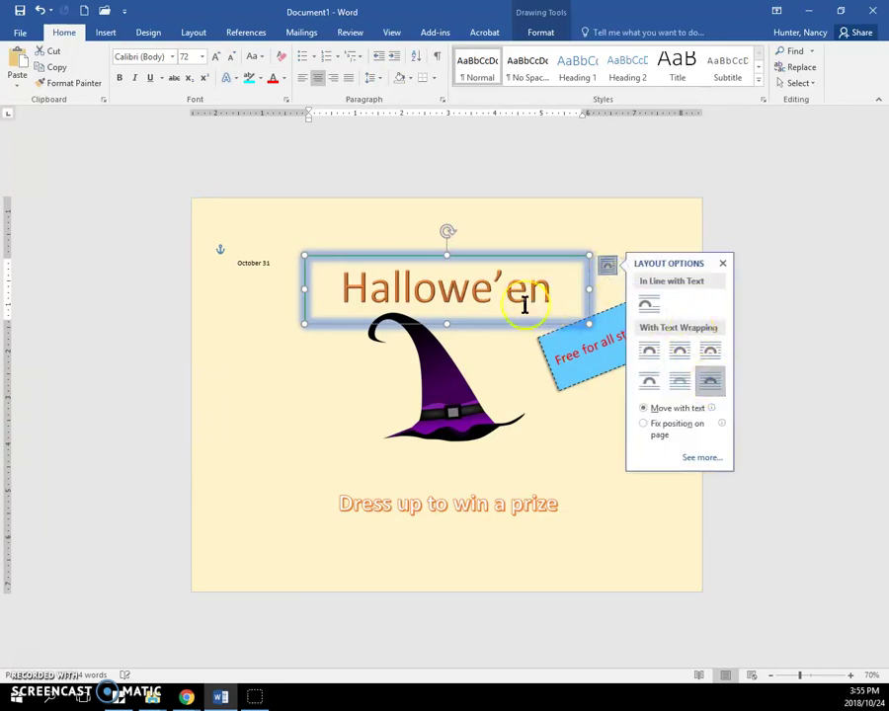
{"action": "left_click_drag", "start_coordinate": [495, 260], "coordinate": [487, 223]}
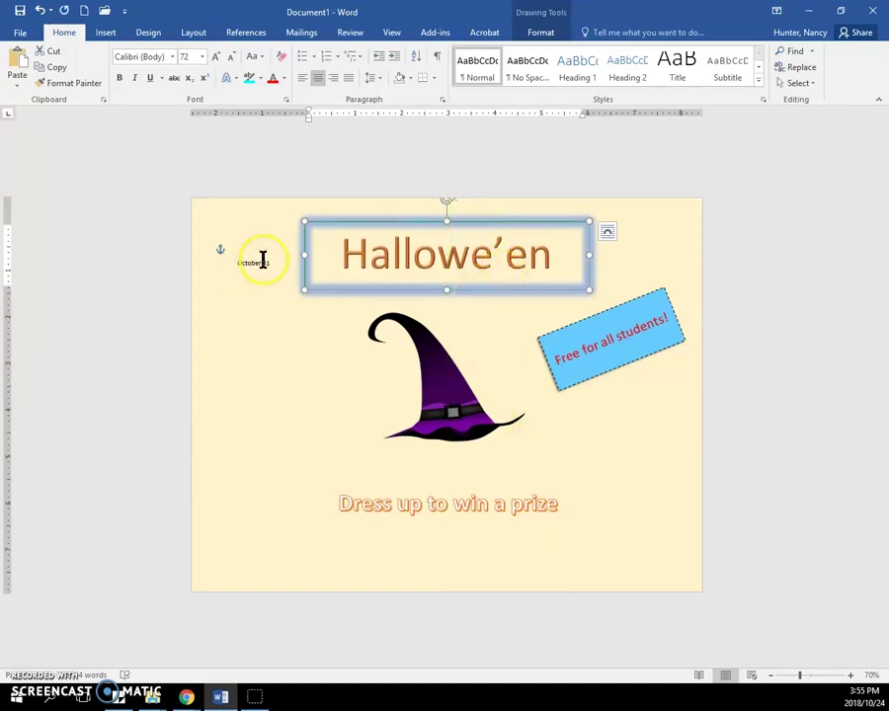
Convert the 'October 31' text into orange WordArt.
{"action": "left_click", "coordinate": [255, 263]}
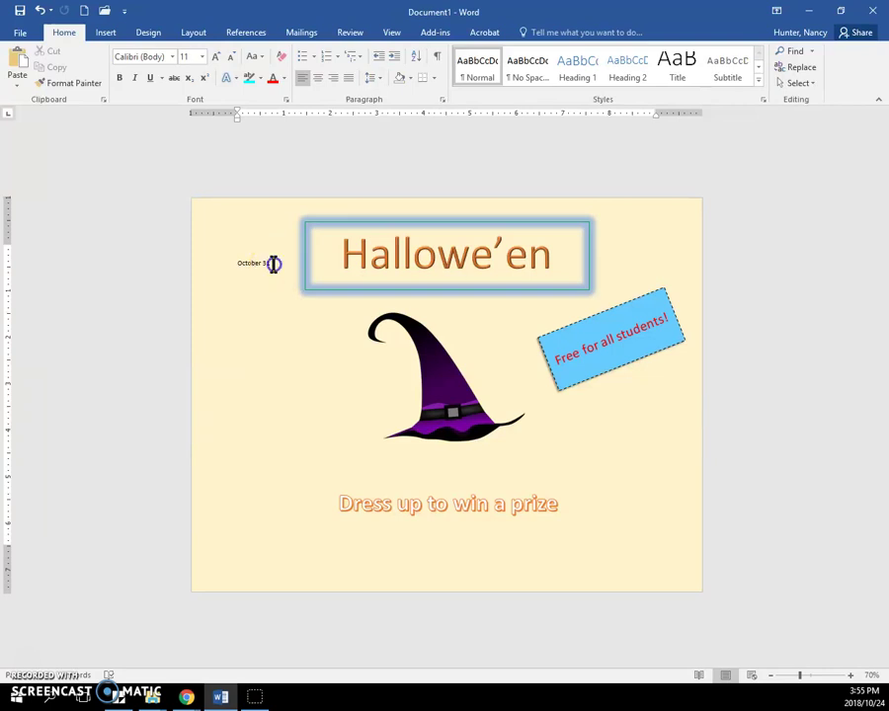
{"action": "left_click_drag", "start_coordinate": [270, 262], "coordinate": [234, 262]}
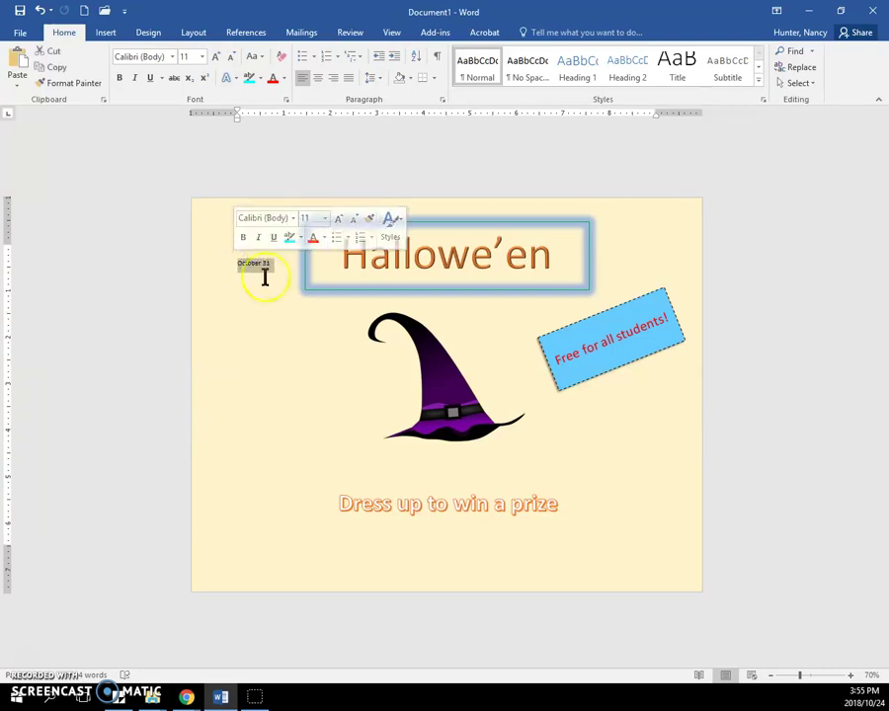
{"action": "left_click", "coordinate": [114, 33]}
{"action": "left_click", "coordinate": [684, 67]}
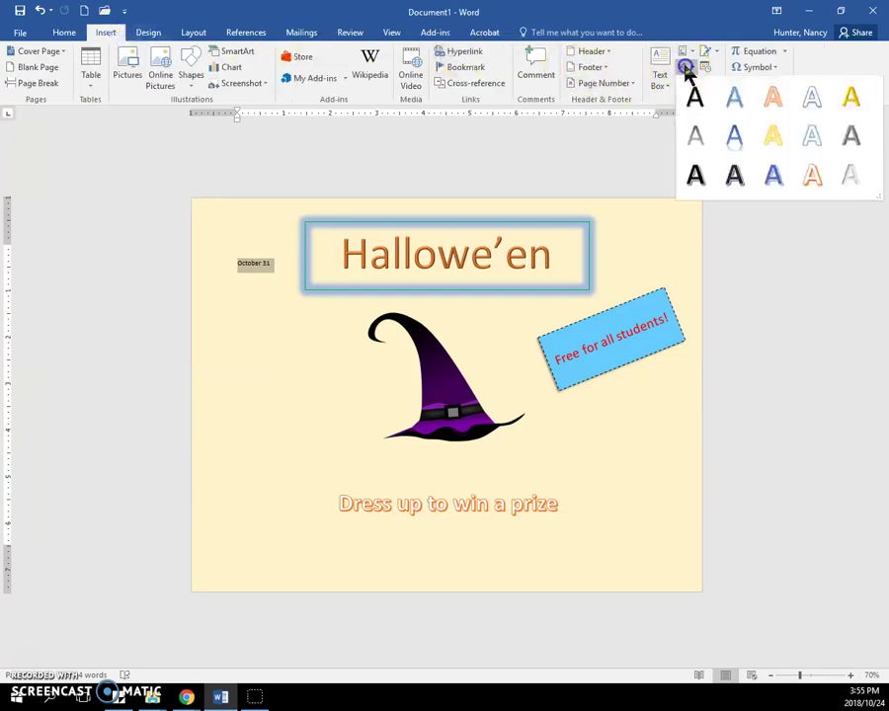
{"action": "left_click", "coordinate": [772, 98]}
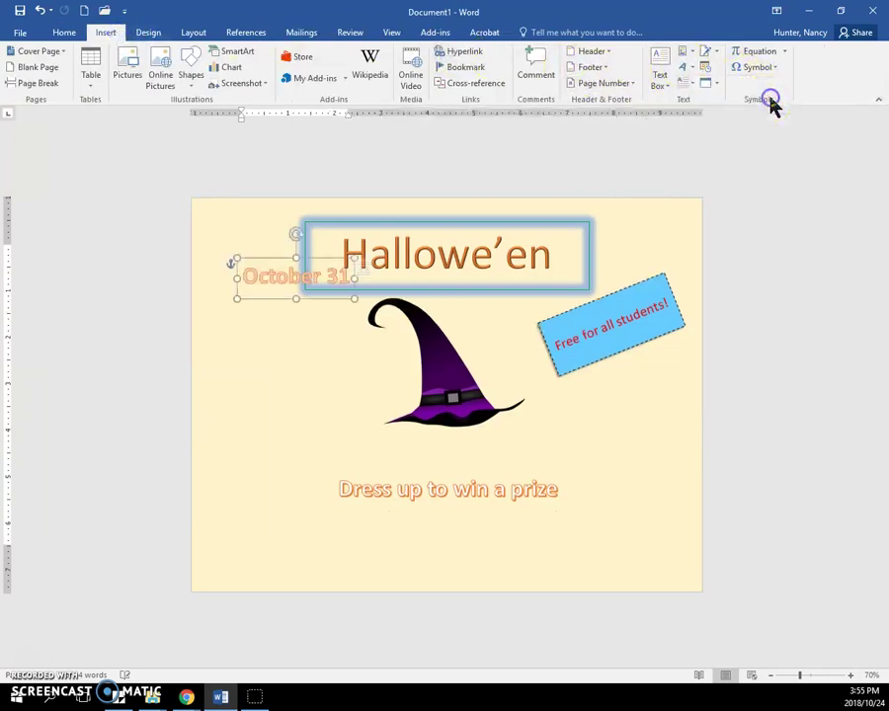
Place the October 31 WordArt to the left of the witch hat.
{"action": "left_click", "coordinate": [374, 270]}
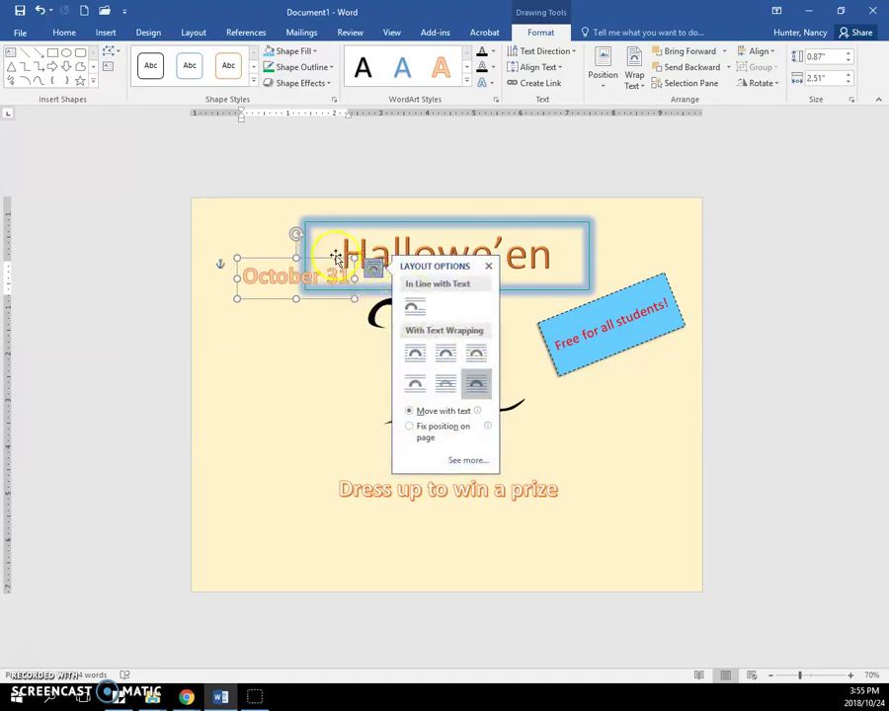
{"action": "left_click_drag", "start_coordinate": [331, 267], "coordinate": [323, 355]}
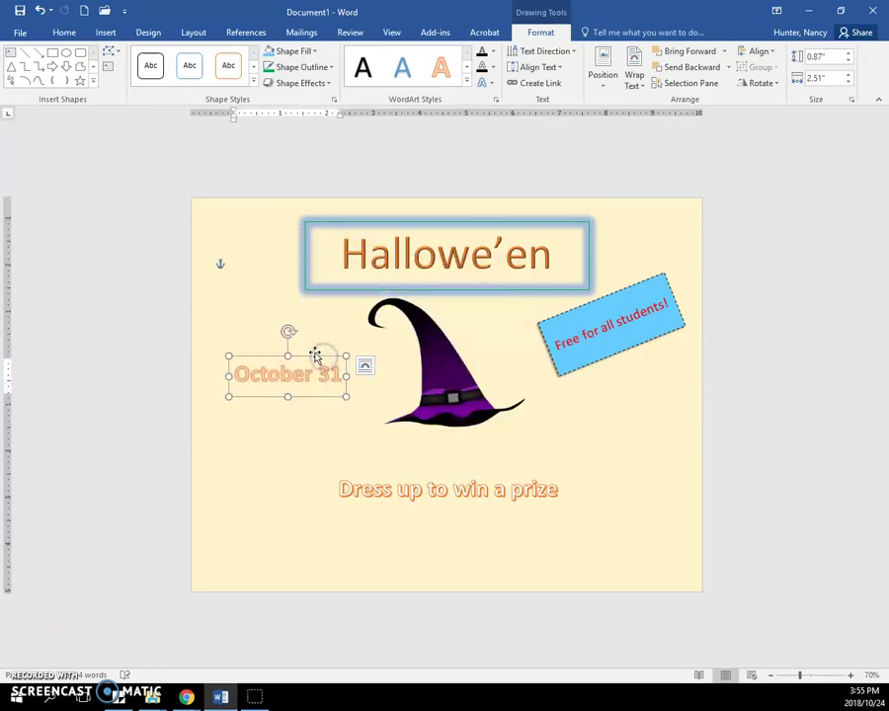
{"action": "left_click", "coordinate": [662, 545]}
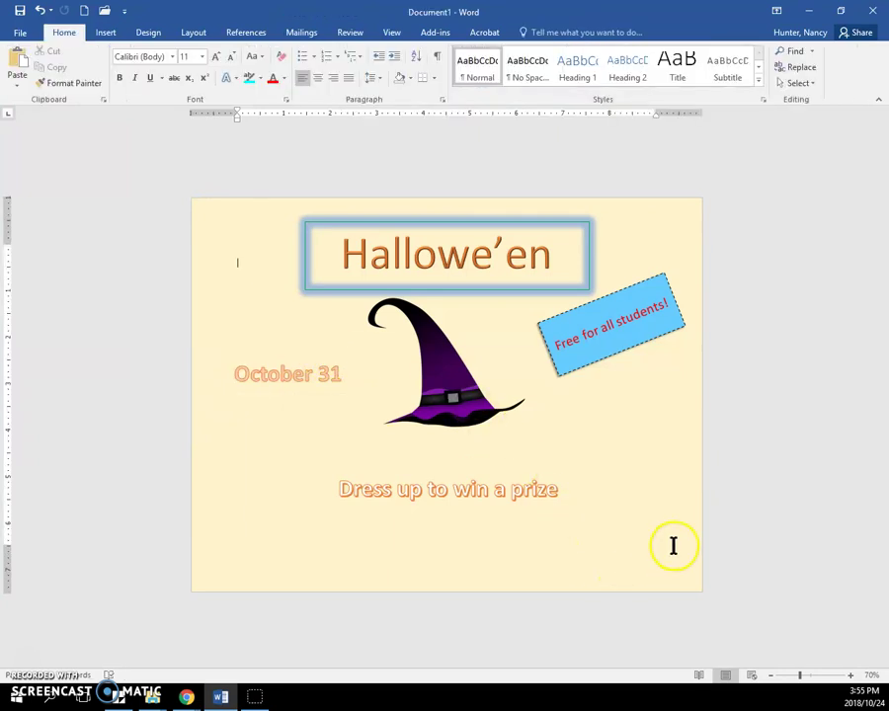